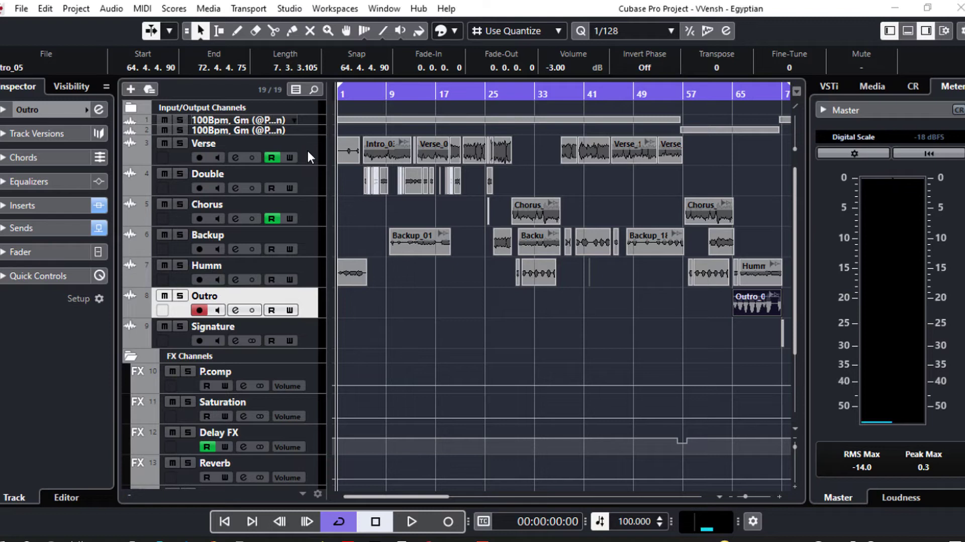
# Examine the Verse track's insert effects and look through the FX channels in the track list
pyautogui.click(308, 151)
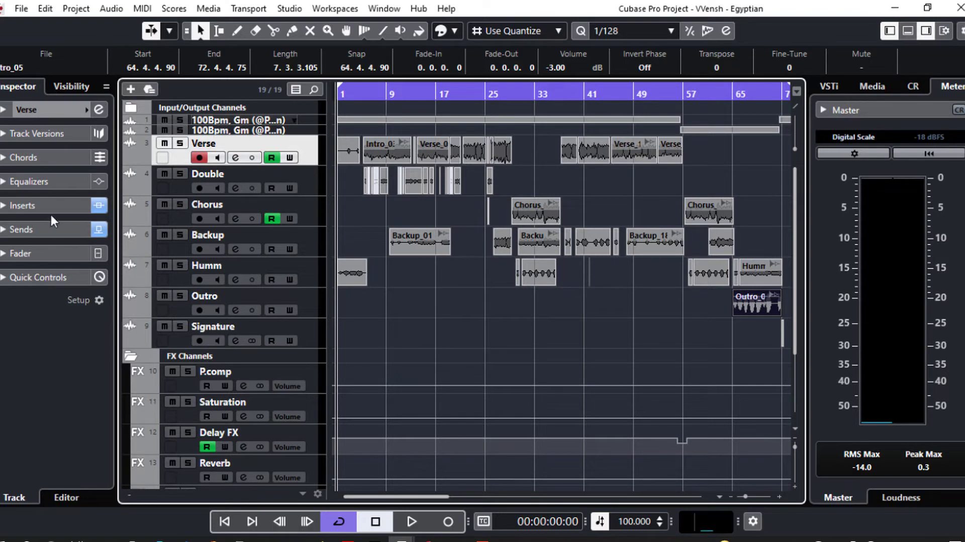
pyautogui.click(38, 205)
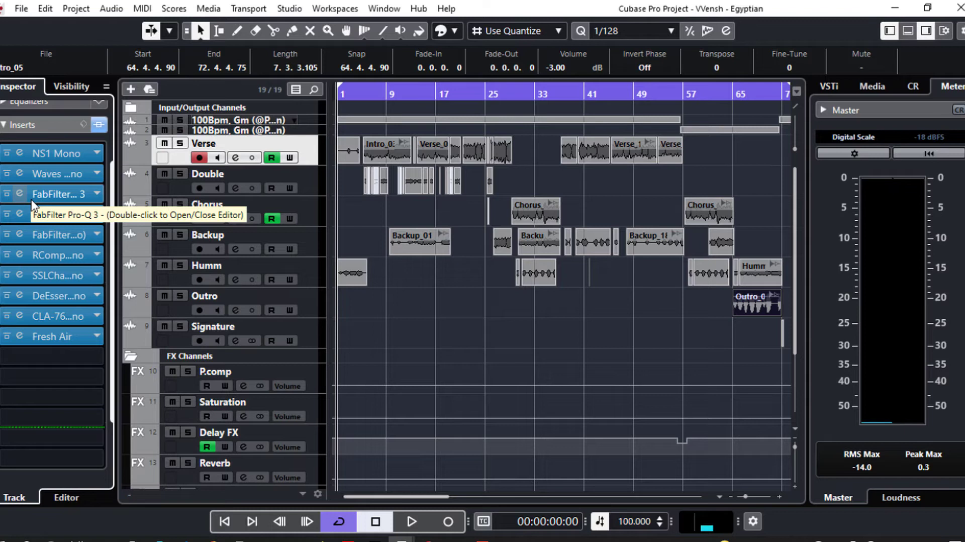
pyautogui.click(38, 125)
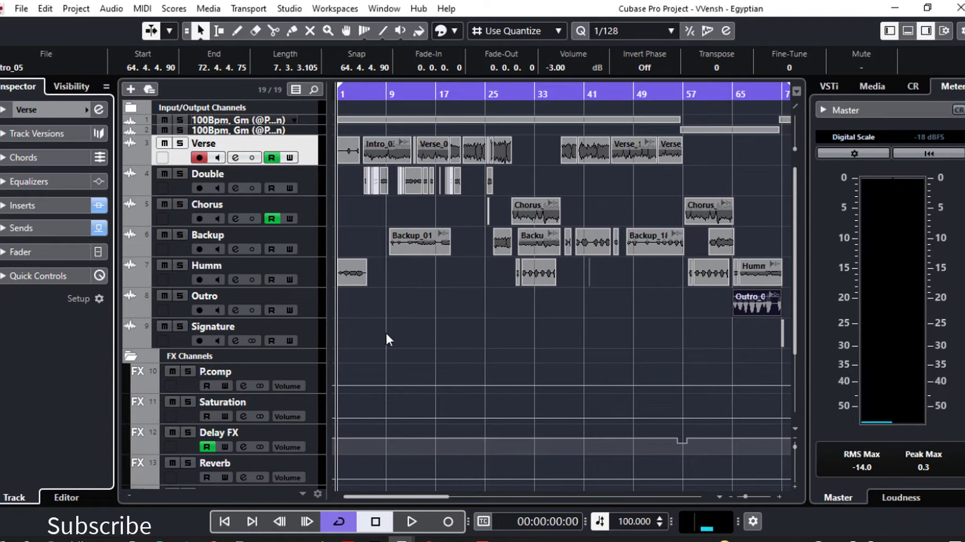
pyautogui.scroll(-4, 387, 336)
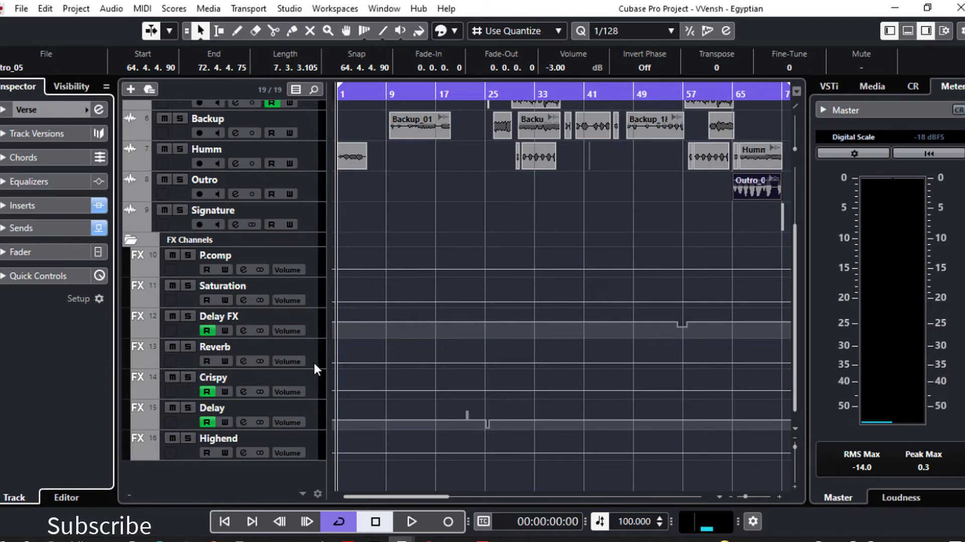
pyautogui.scroll(4, 381, 232)
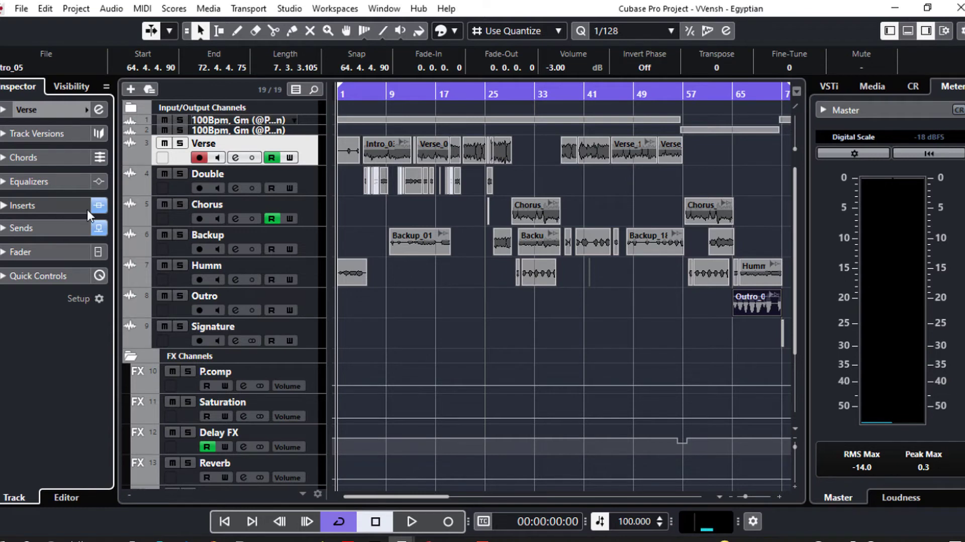
# Bypass all inserts and sends on the Verse track and check its insert list
pyautogui.click(99, 205)
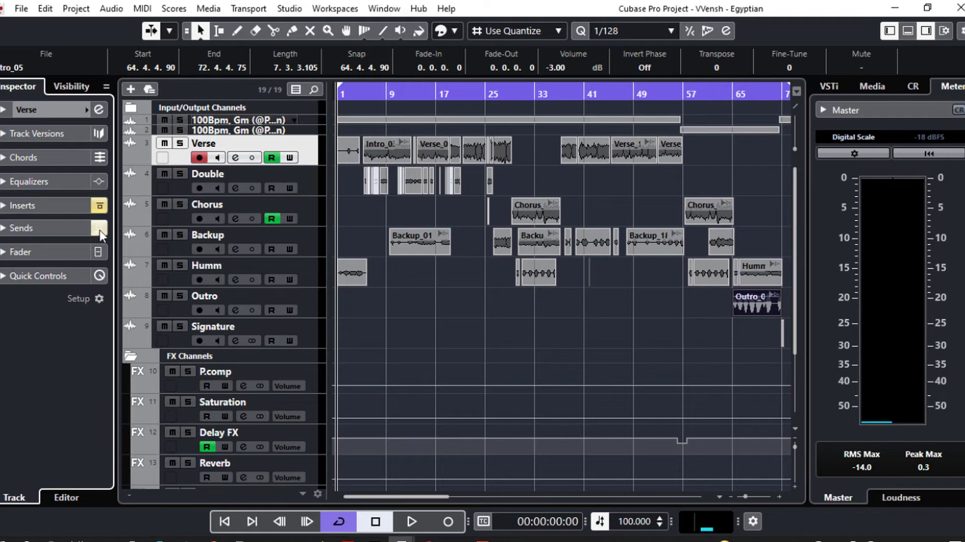
pyautogui.click(99, 228)
pyautogui.click(75, 204)
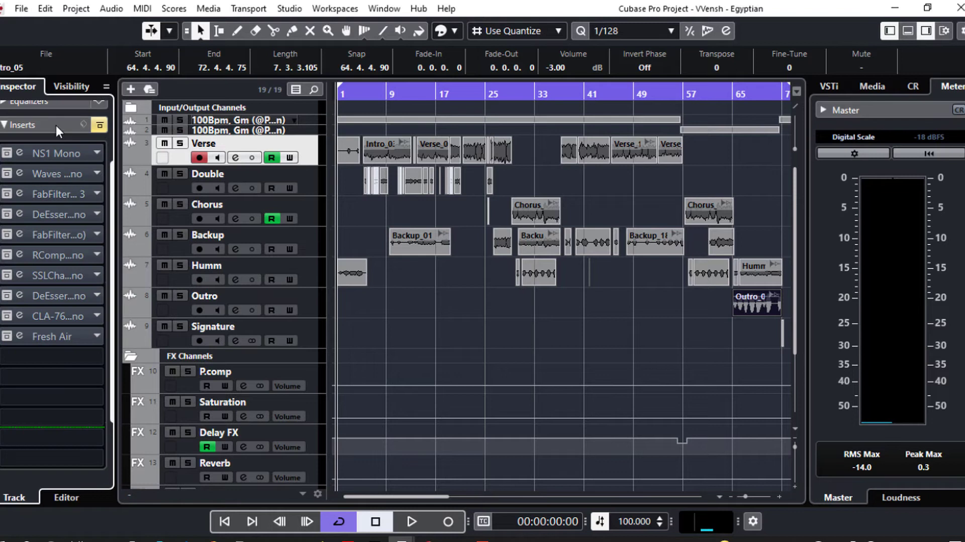
pyautogui.click(56, 123)
# Bypass the inserts and sends on the Double and Chorus tracks
pyautogui.click(313, 172)
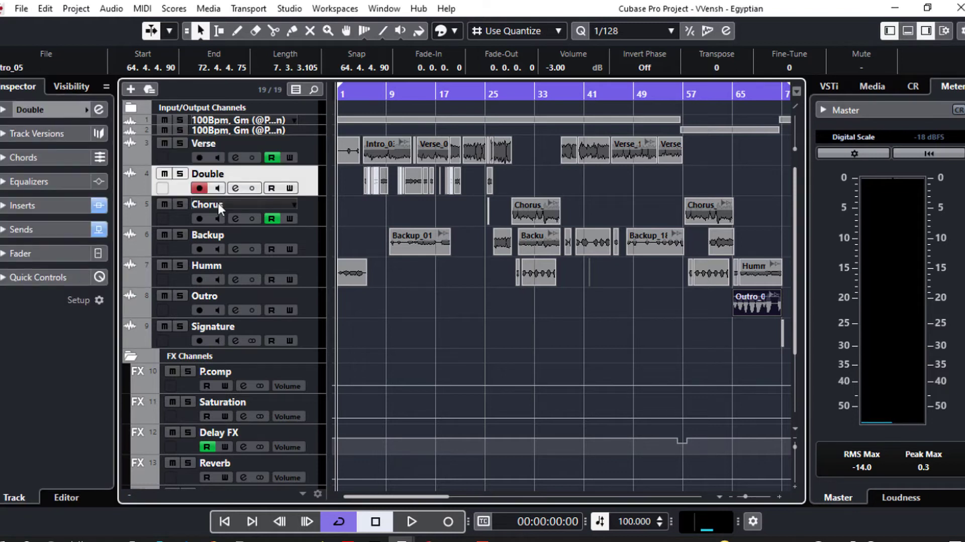
pyautogui.click(99, 205)
pyautogui.click(96, 227)
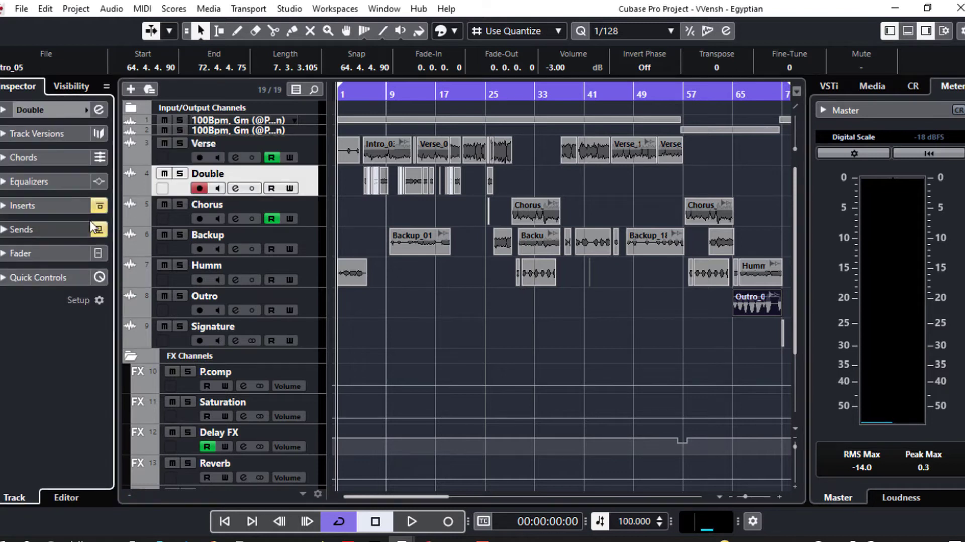
pyautogui.click(308, 206)
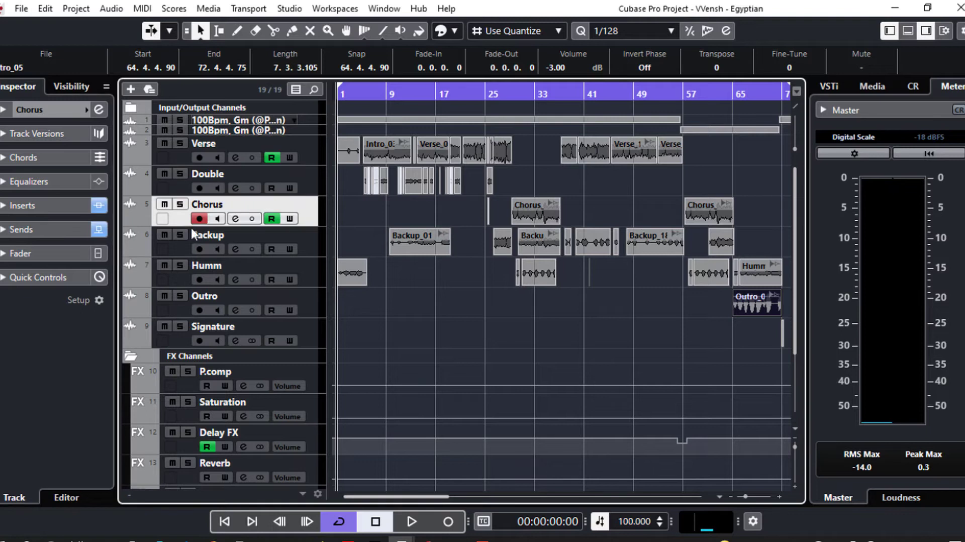
pyautogui.click(105, 204)
pyautogui.click(99, 229)
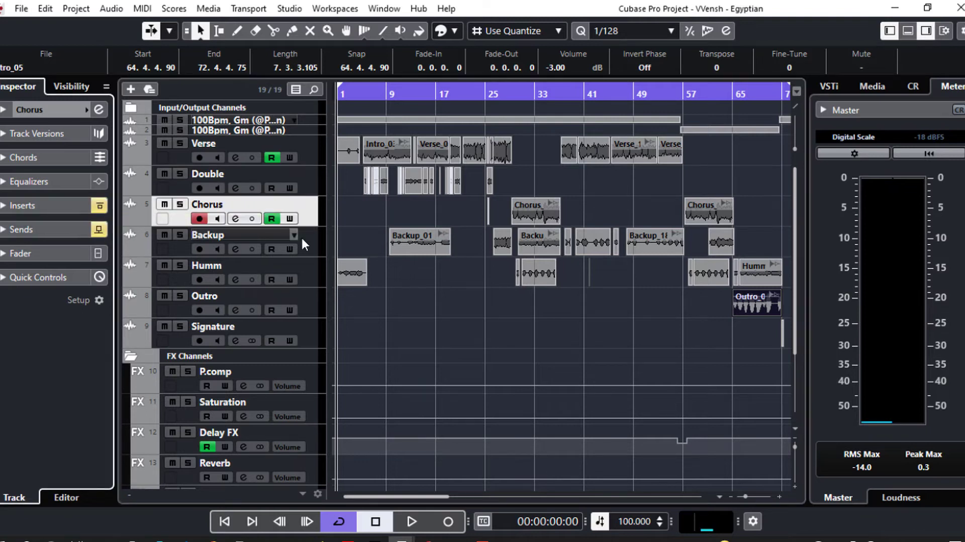
# Bypass the inserts and sends on the Backup and Humm tracks
pyautogui.click(307, 237)
pyautogui.click(100, 205)
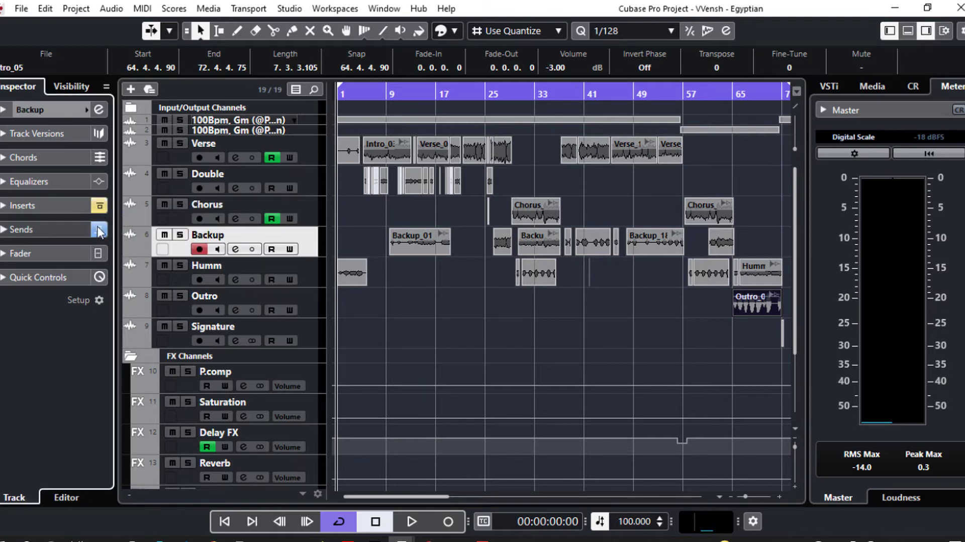
pyautogui.click(99, 229)
pyautogui.click(309, 266)
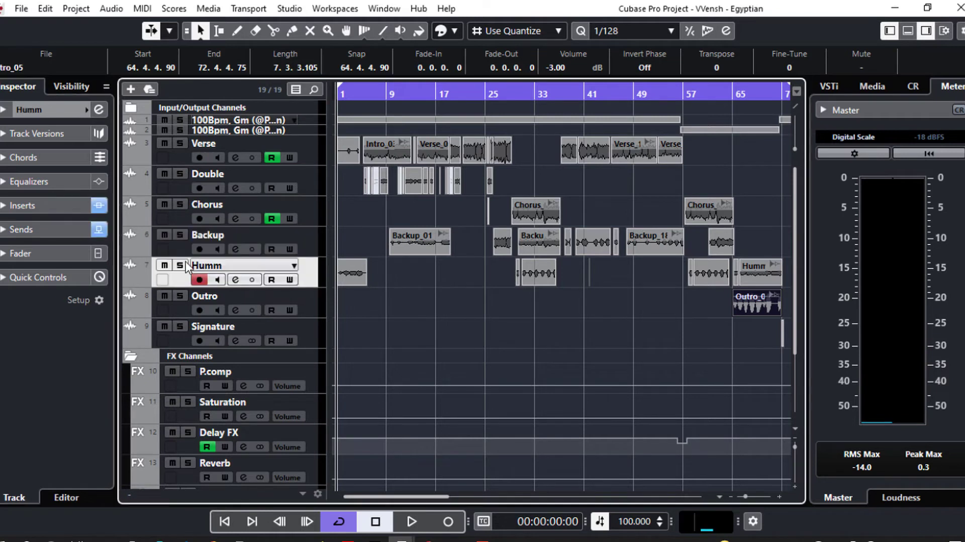
pyautogui.click(99, 205)
pyautogui.click(99, 230)
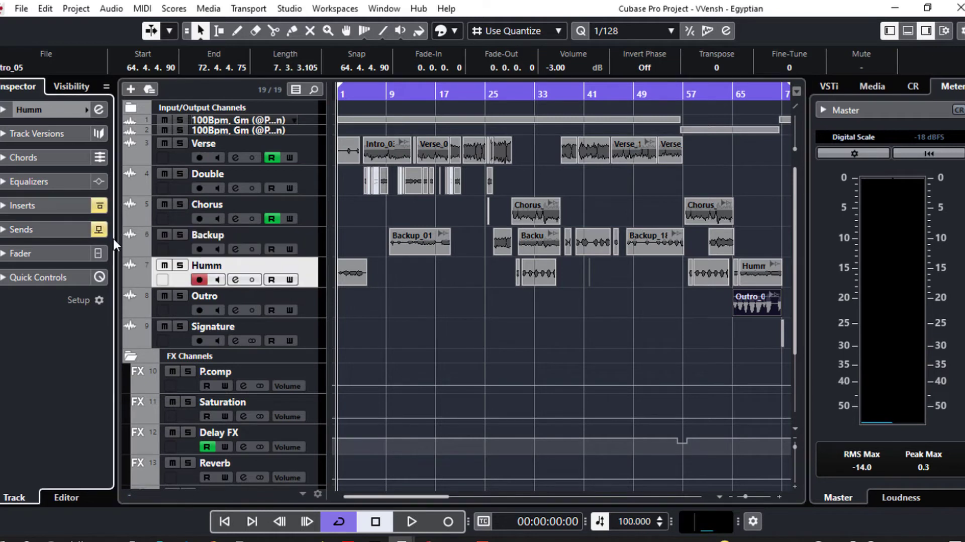
# Bypass the inserts and sends on the Outro and Signature tracks
pyautogui.click(311, 297)
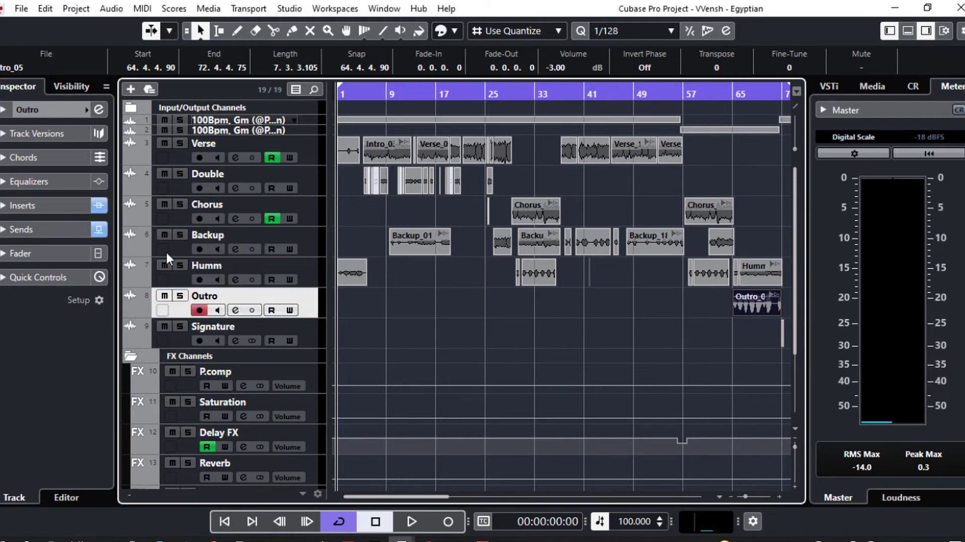
pyautogui.click(99, 205)
pyautogui.click(99, 229)
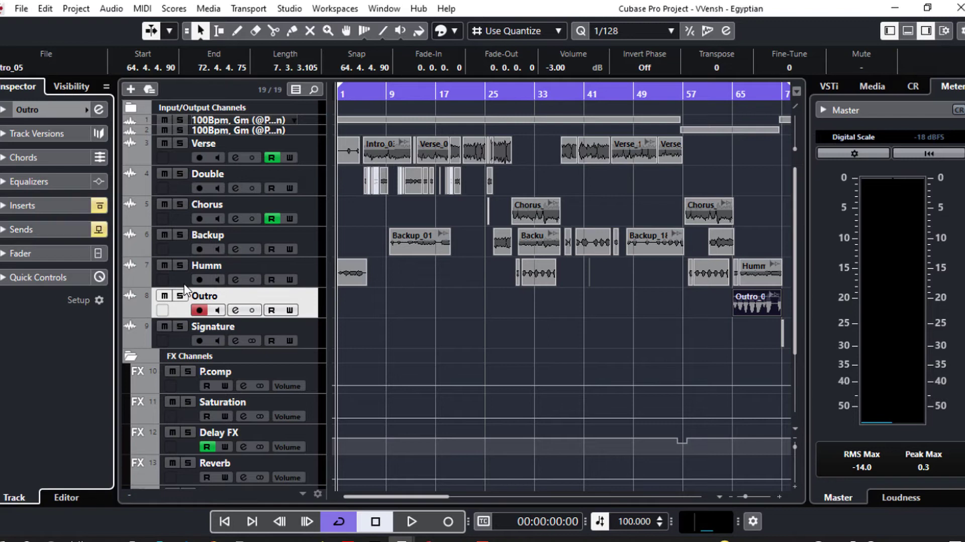
pyautogui.click(310, 329)
pyautogui.click(100, 205)
pyautogui.click(99, 229)
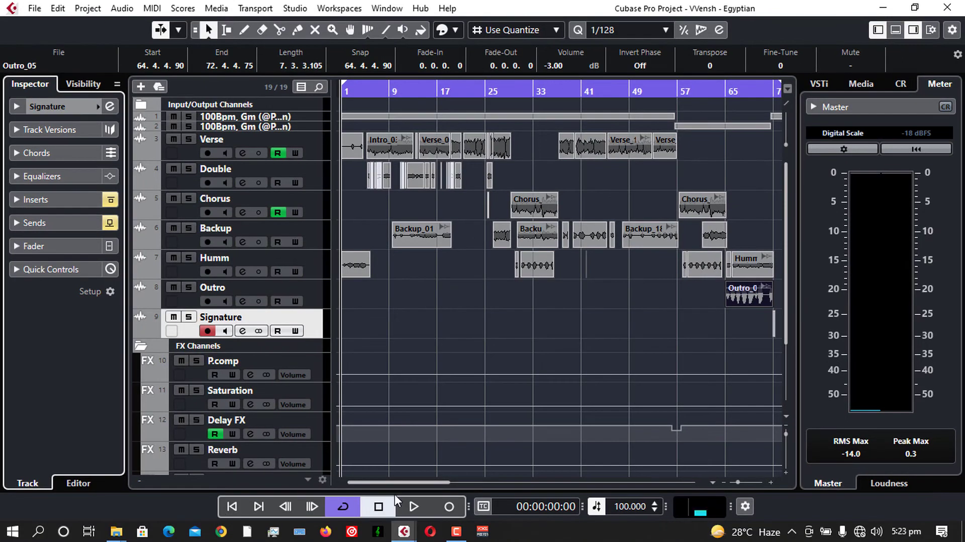
# Play the unprocessed vocals from the project start and stop at about 30 seconds
pyautogui.click(412, 499)
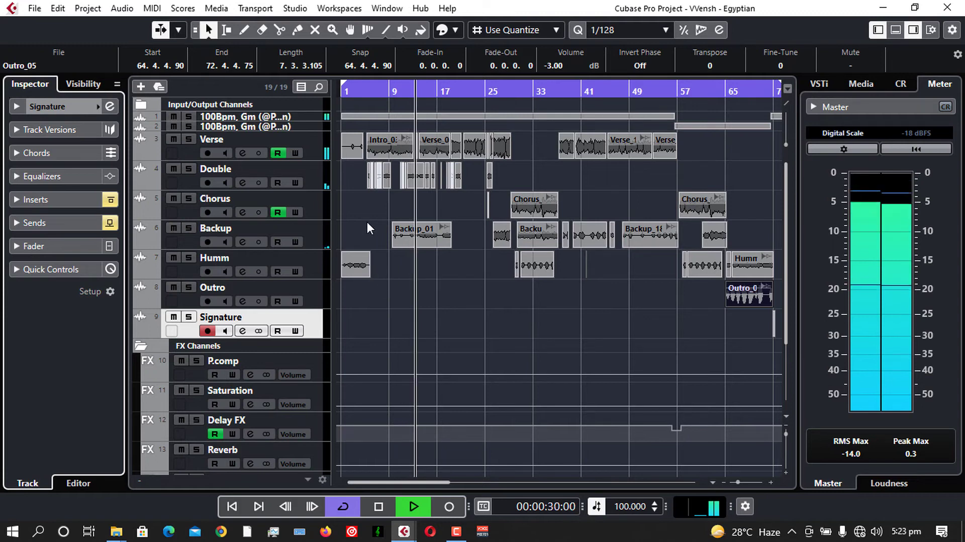
pyautogui.press('space')
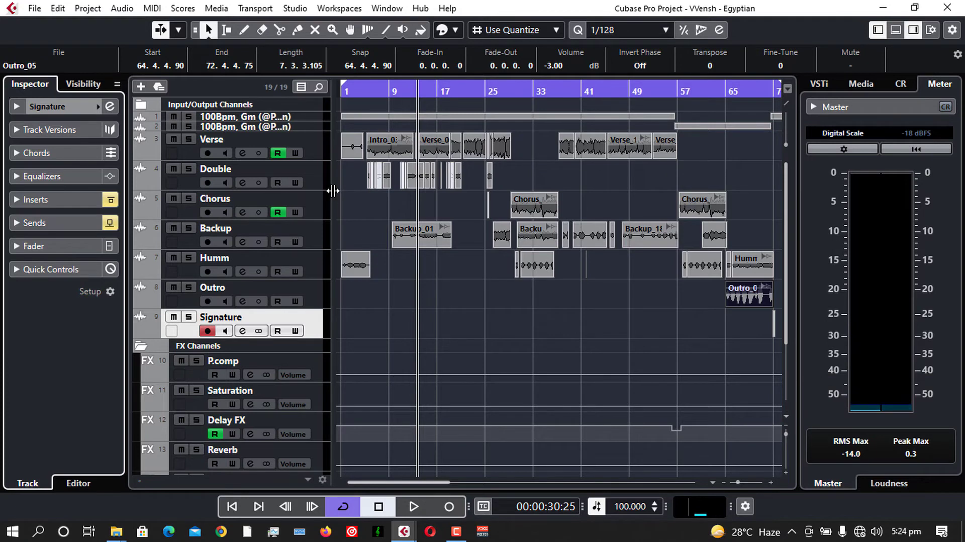
# Reactivate the inserts and sends on the Verse and Double tracks
pyautogui.click(311, 150)
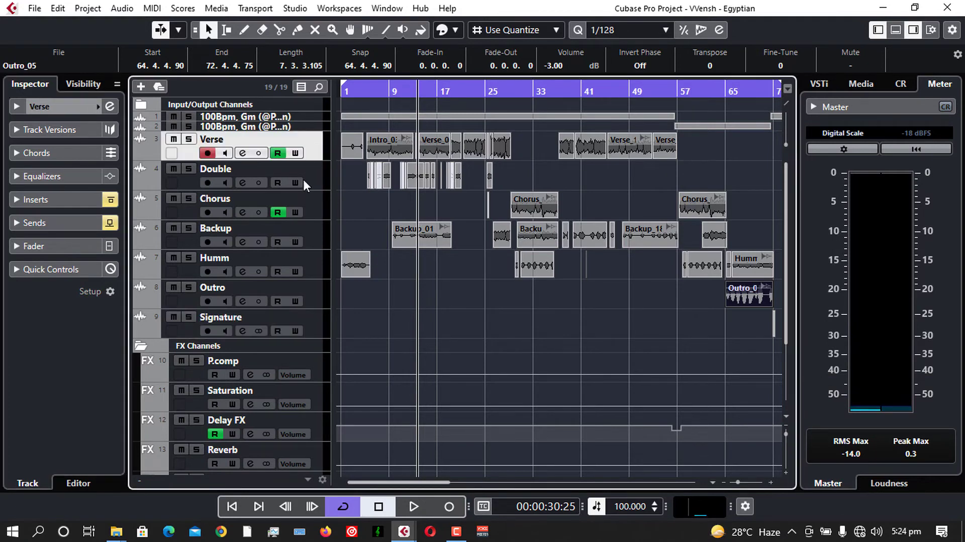
pyautogui.click(113, 201)
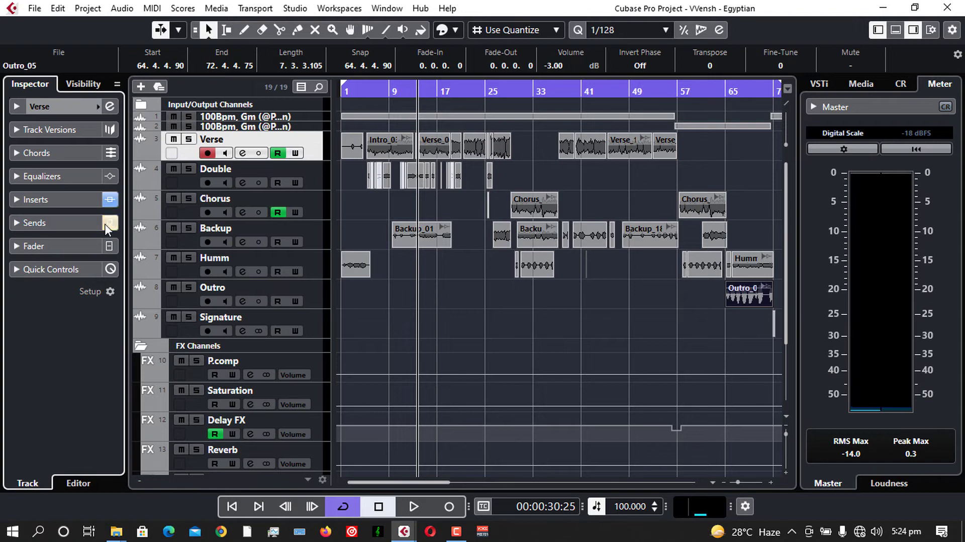
pyautogui.click(108, 224)
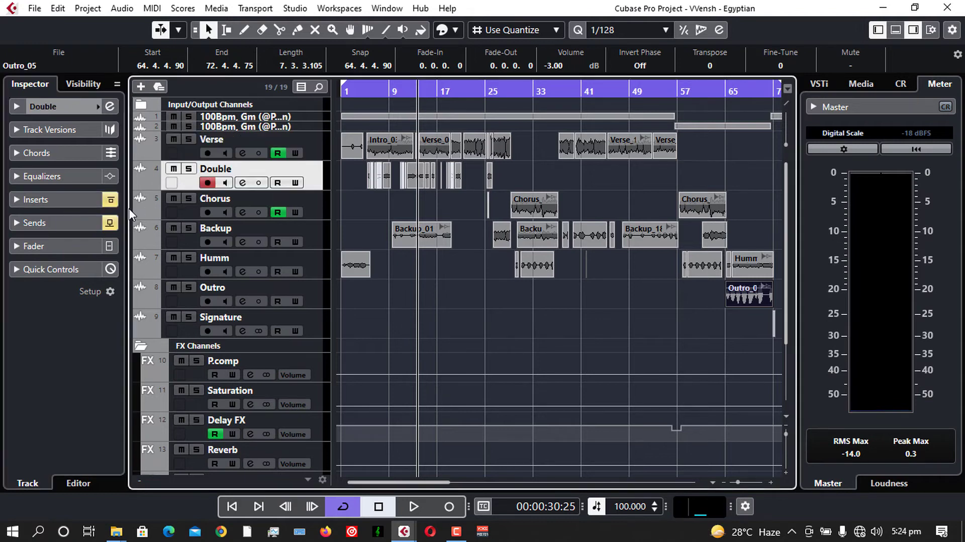
pyautogui.click(115, 198)
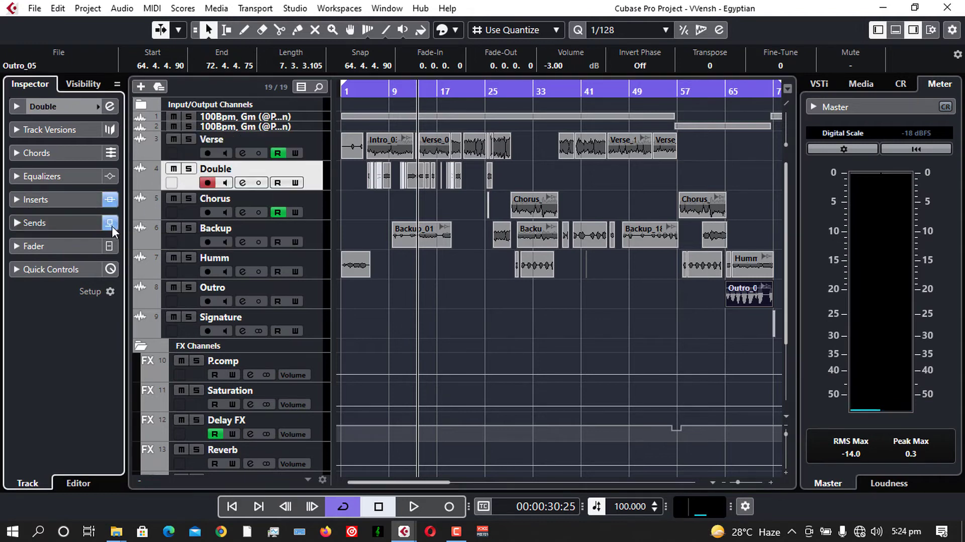
pyautogui.click(111, 224)
# Reactivate the inserts and sends on the Chorus and Backup tracks
pyautogui.click(323, 205)
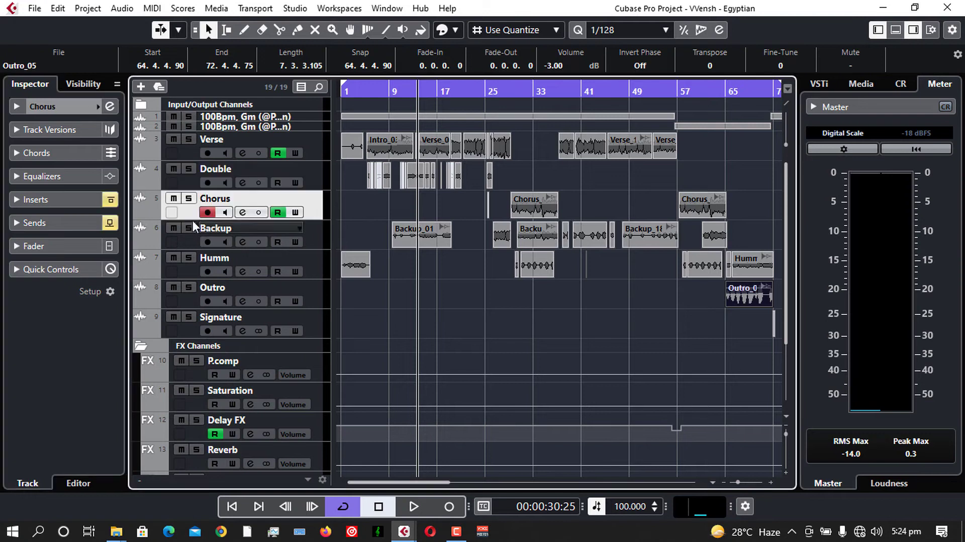
pyautogui.click(108, 200)
pyautogui.click(109, 222)
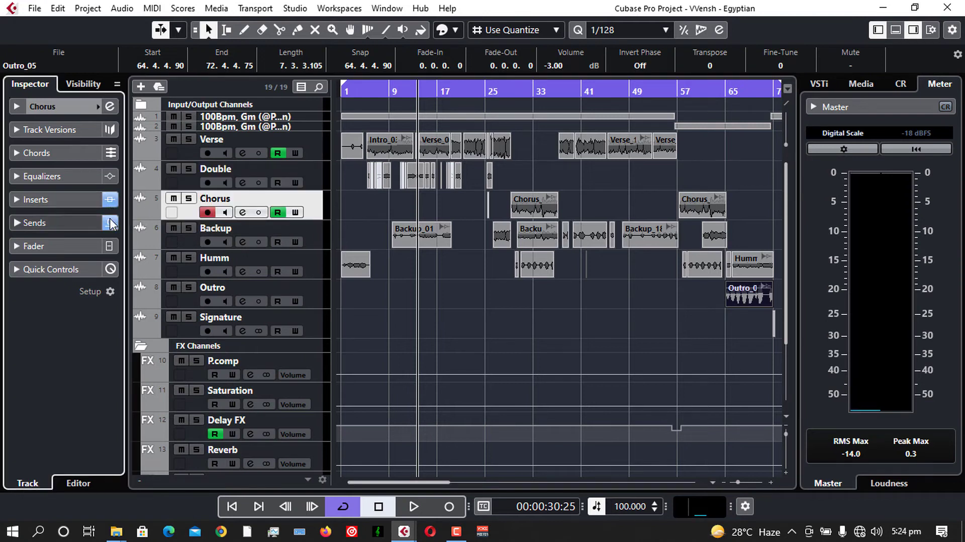
pyautogui.click(324, 232)
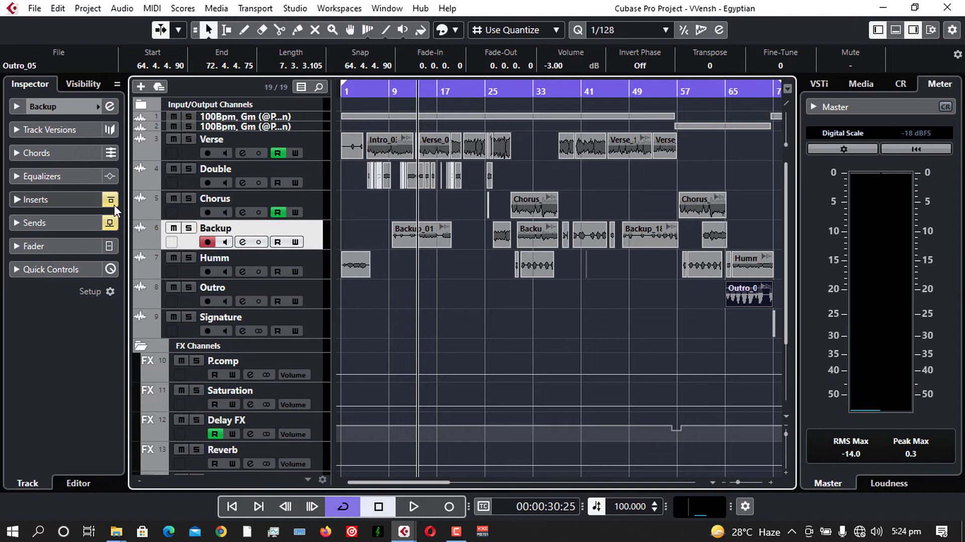
pyautogui.click(110, 223)
pyautogui.click(111, 223)
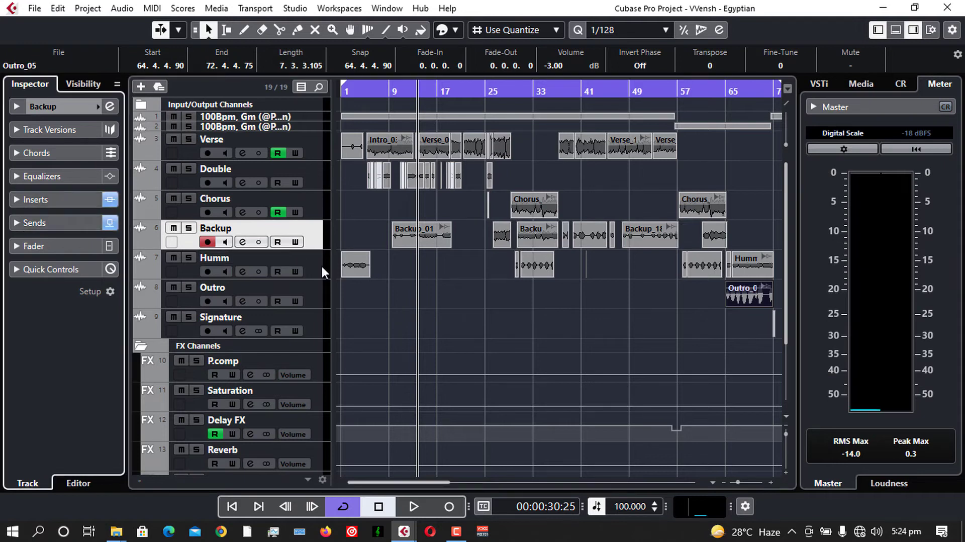
# Reactivate the inserts and sends on the Humm, Outro and Signature tracks
pyautogui.click(321, 266)
pyautogui.click(115, 199)
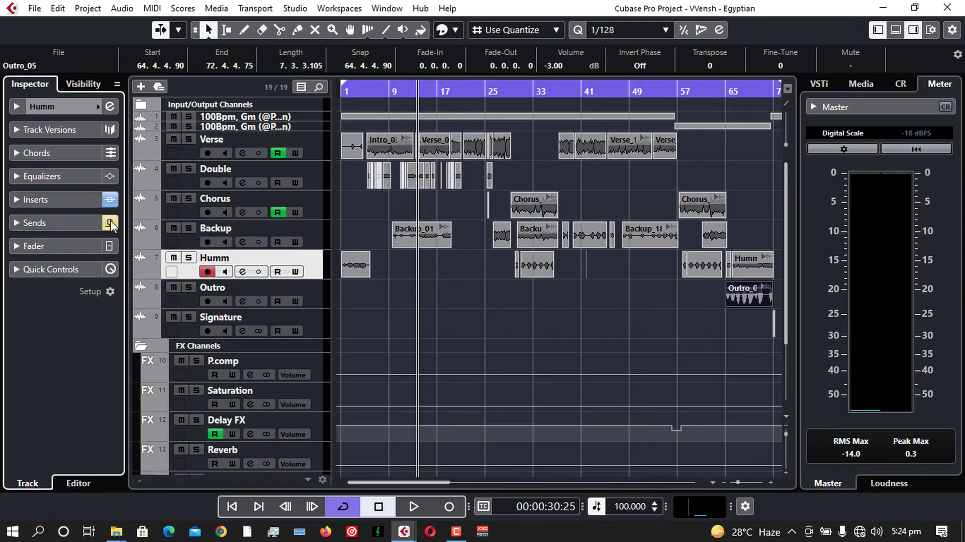
pyautogui.click(317, 300)
pyautogui.click(109, 199)
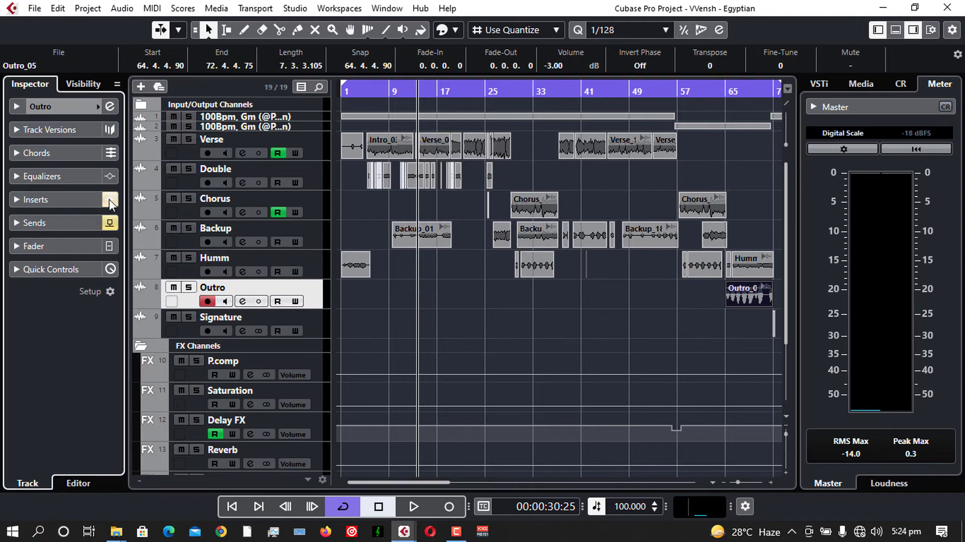
pyautogui.click(110, 223)
pyautogui.click(314, 322)
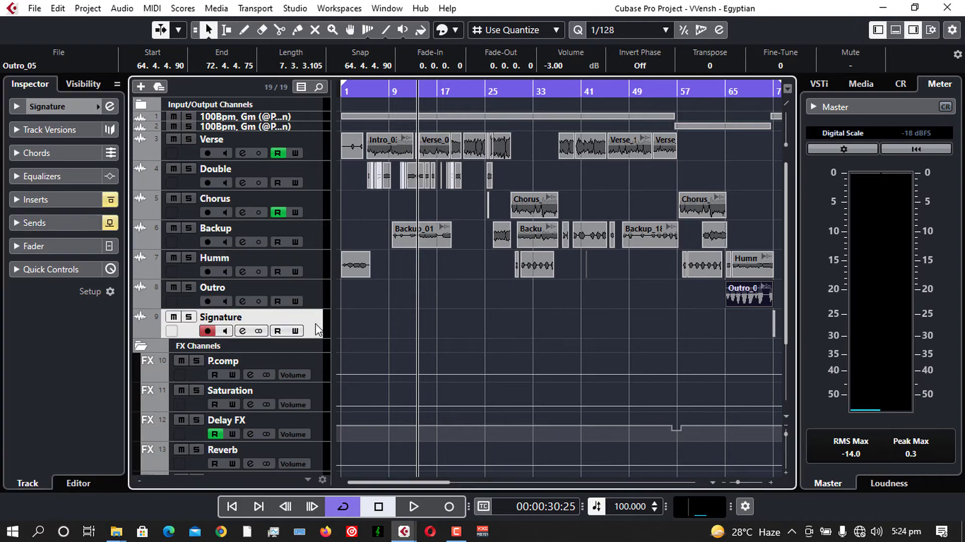
pyautogui.click(110, 222)
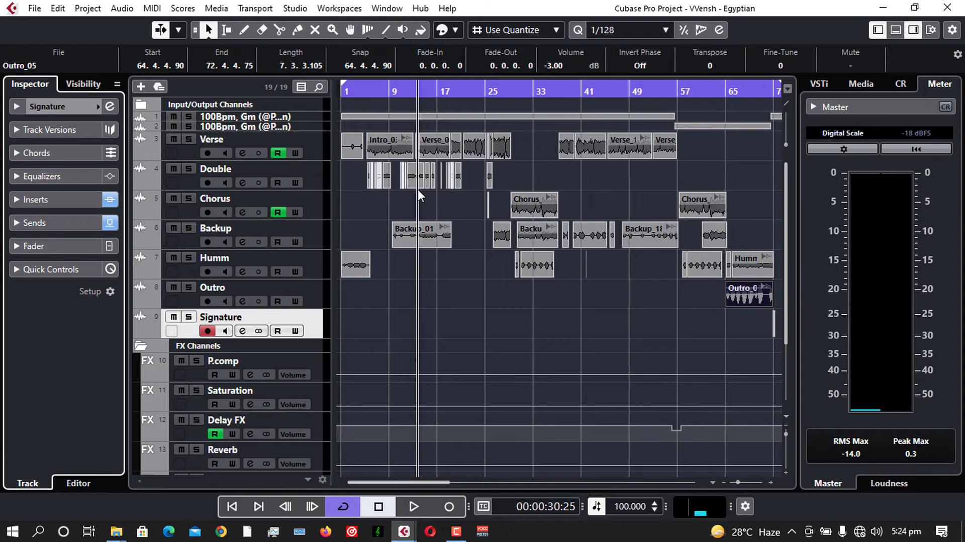
# Play the processed mix from about 9 seconds, just before the Intro vocal, and stop at about one minute
pyautogui.click(363, 91)
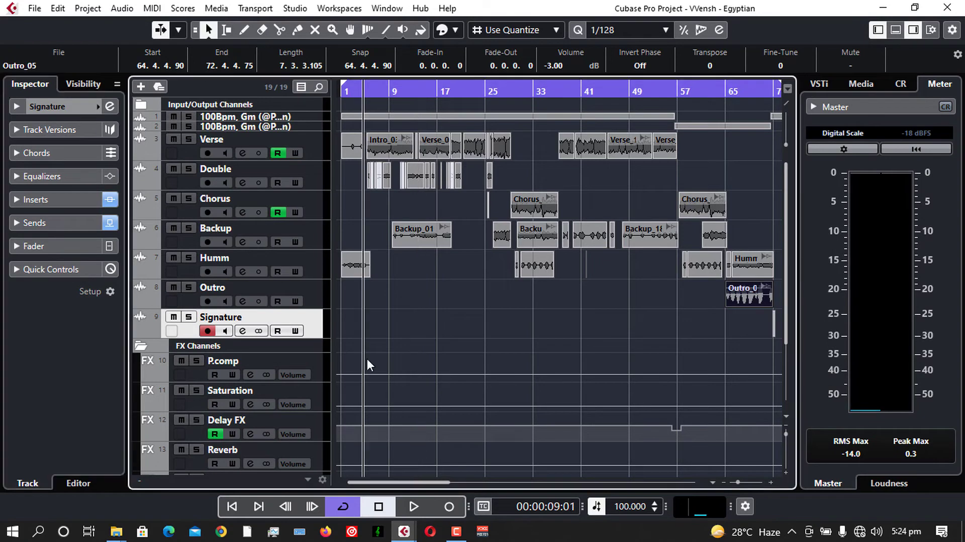
pyautogui.click(412, 505)
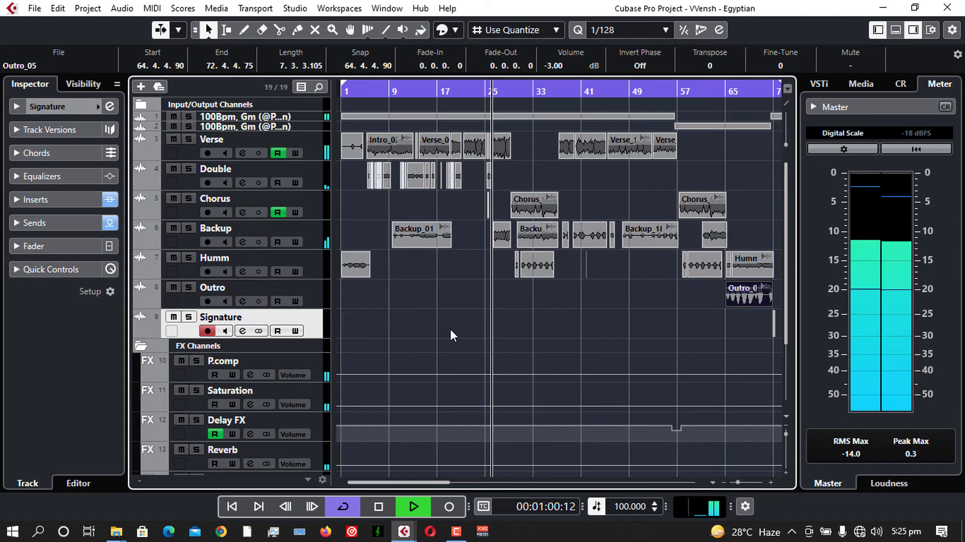
pyautogui.click(373, 502)
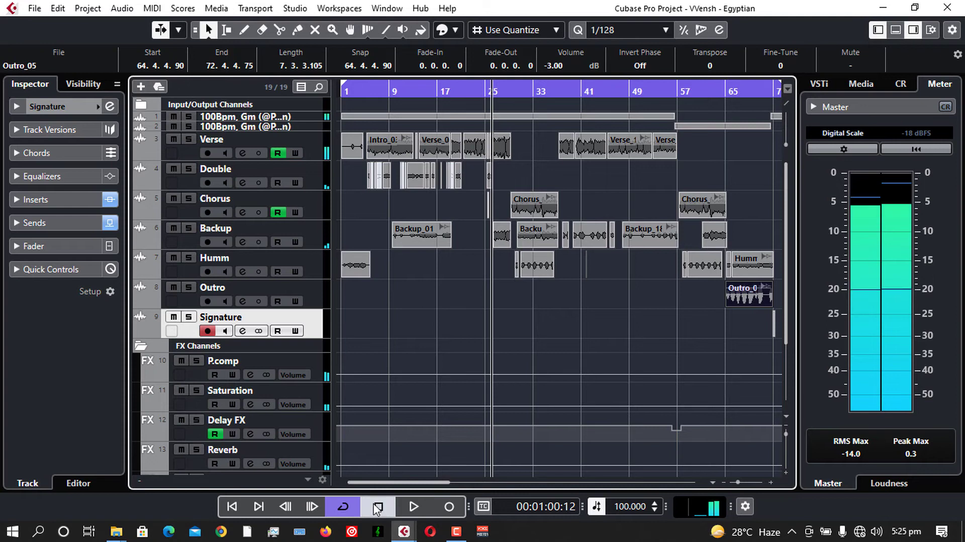
# Disable the Signature track
pyautogui.rightClick(311, 328)
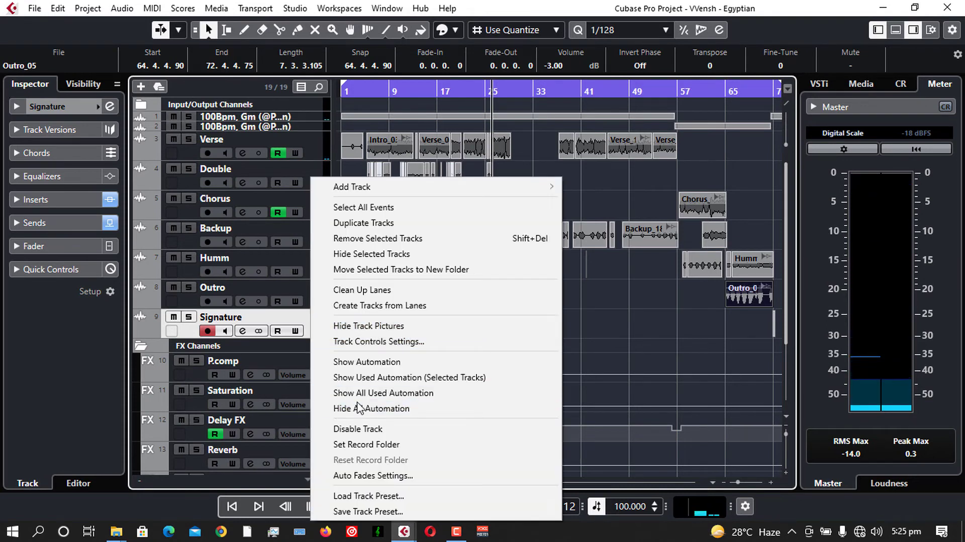
pyautogui.click(366, 429)
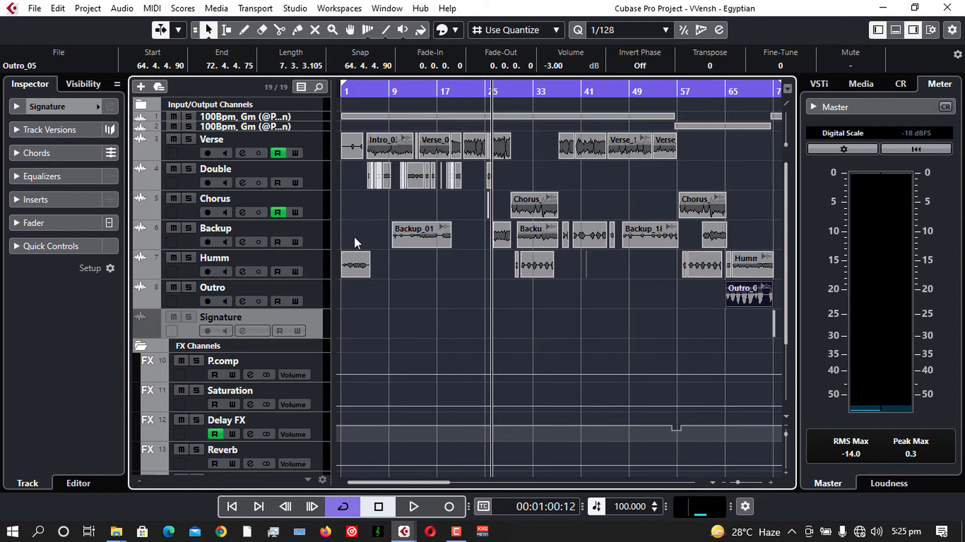
# Select the Verse track, expand its inserts and place the project cursor at 00:00:10:21, just before the Intro vocal
pyautogui.click(320, 145)
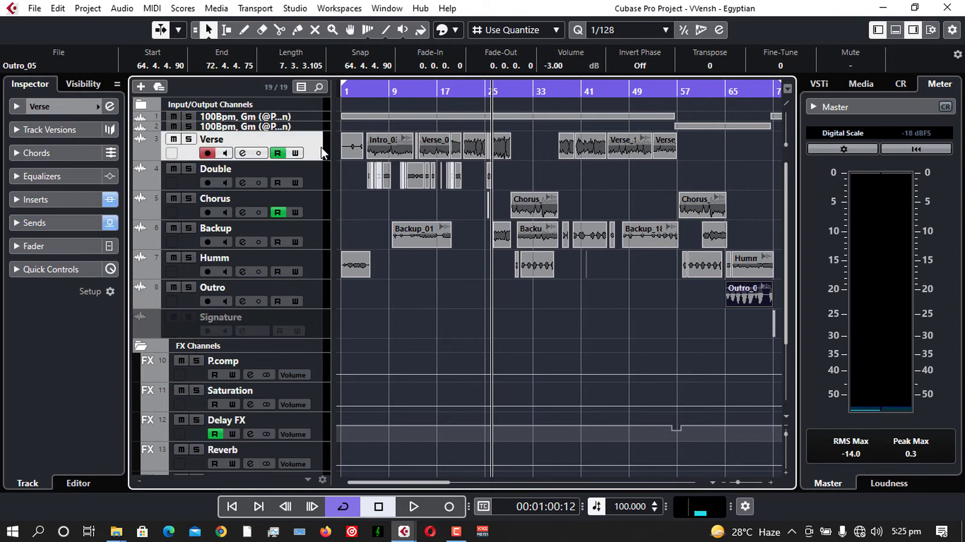
pyautogui.click(58, 200)
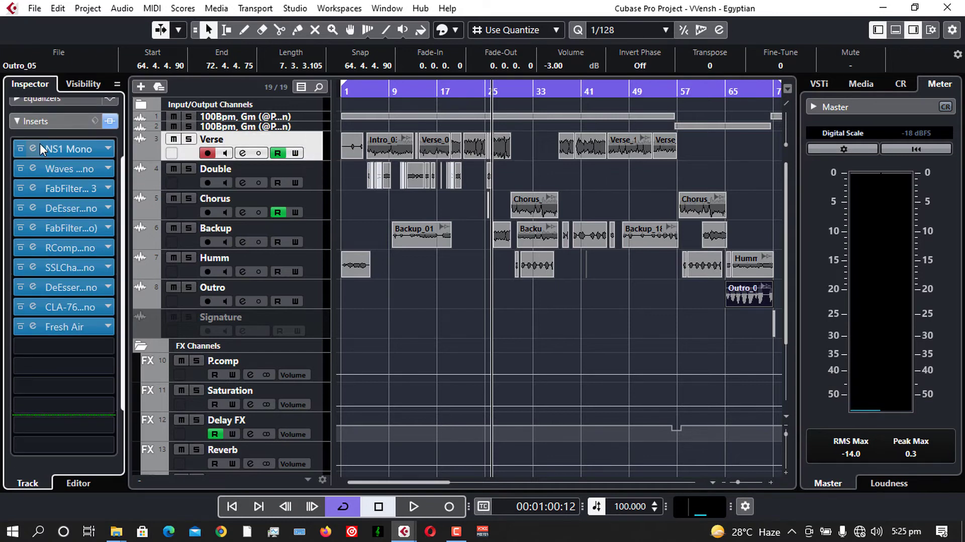
pyautogui.click(369, 94)
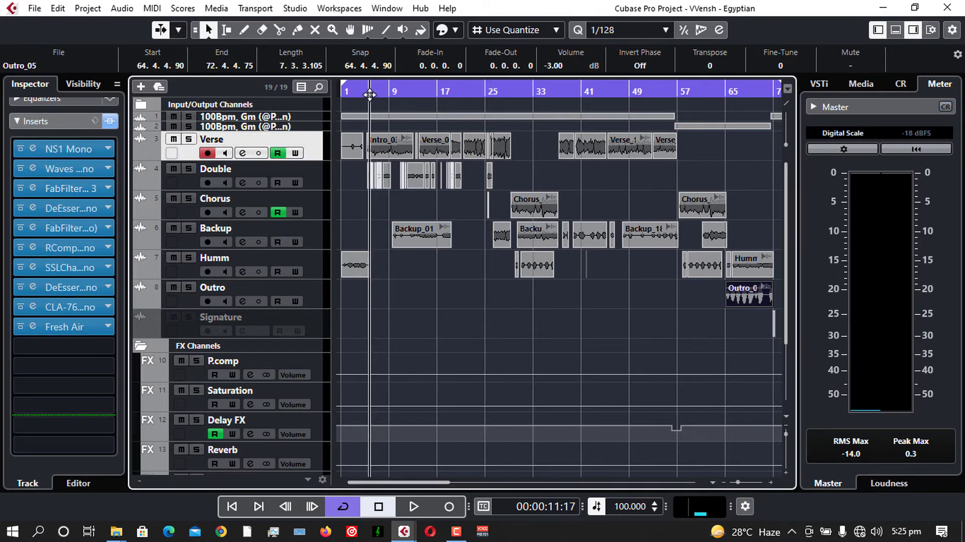
pyautogui.click(368, 92)
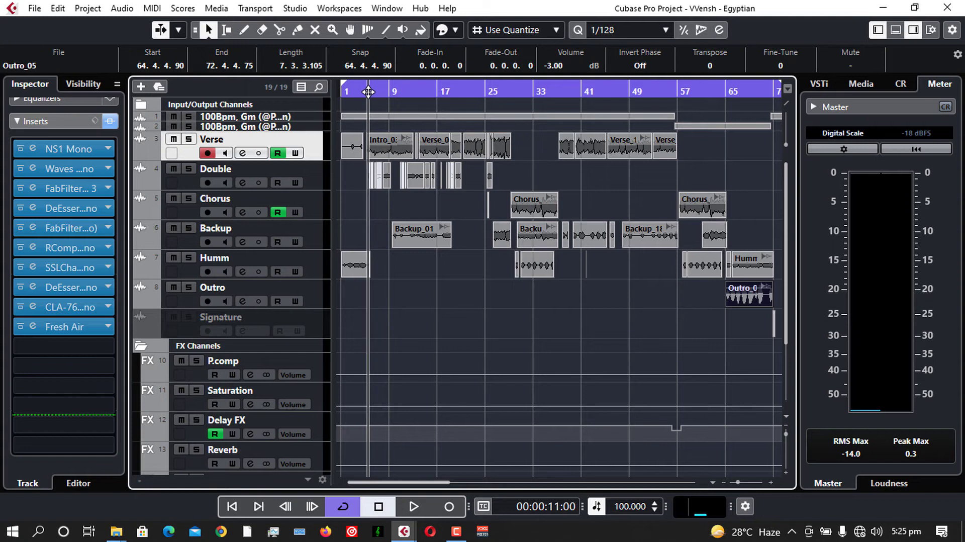
pyautogui.click(368, 92)
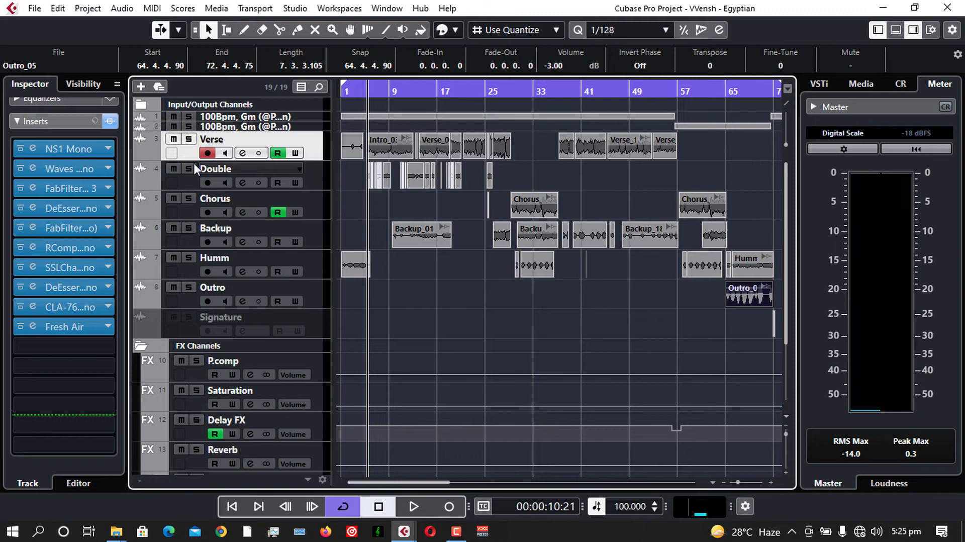
# Inspect the NS1 Mono noise suppressor on the Verse track, trying a fader value of 20.9 and undoing it
pyautogui.click(32, 149)
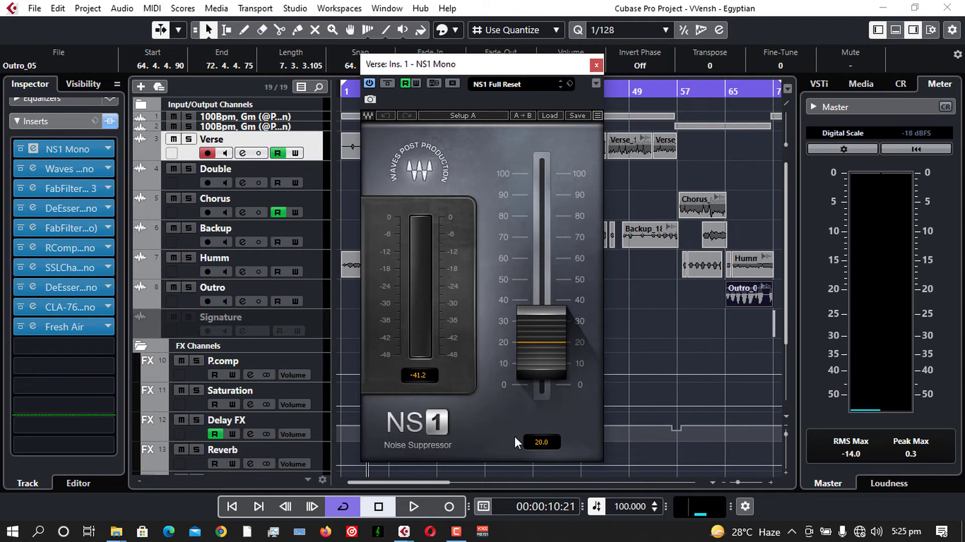
pyautogui.moveTo(542, 341)
pyautogui.mouseDown()
pyautogui.moveTo(542, 360)
pyautogui.moveTo(542, 340)
pyautogui.mouseUp()
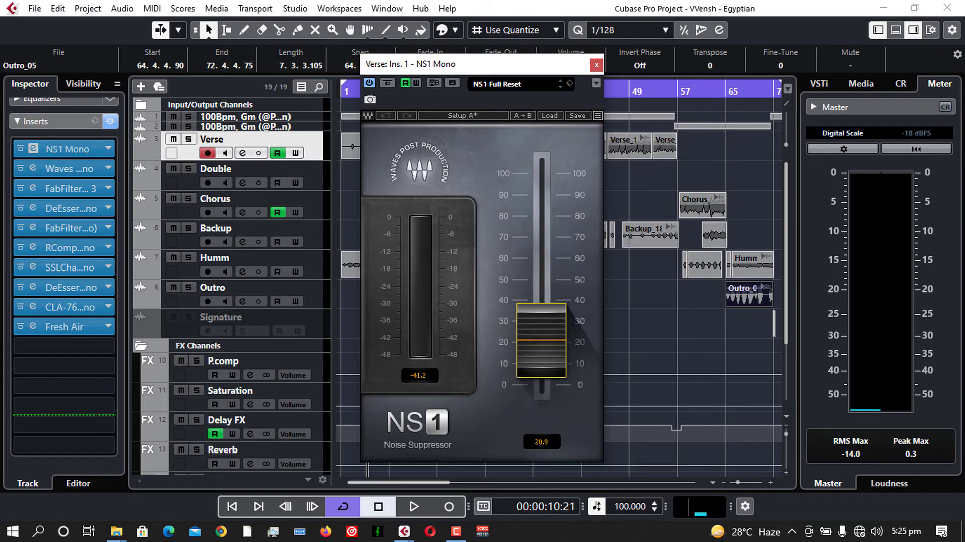
pyautogui.click(385, 116)
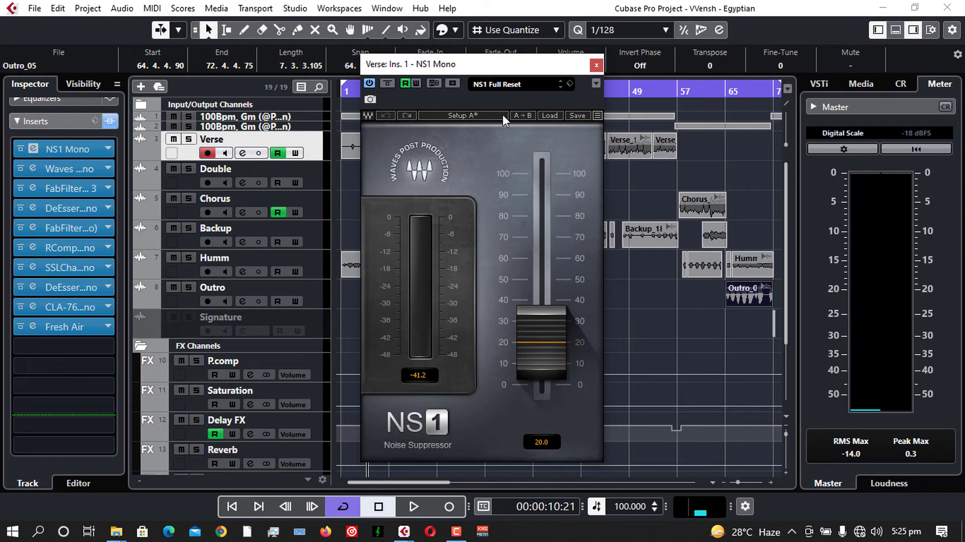
pyautogui.click(593, 66)
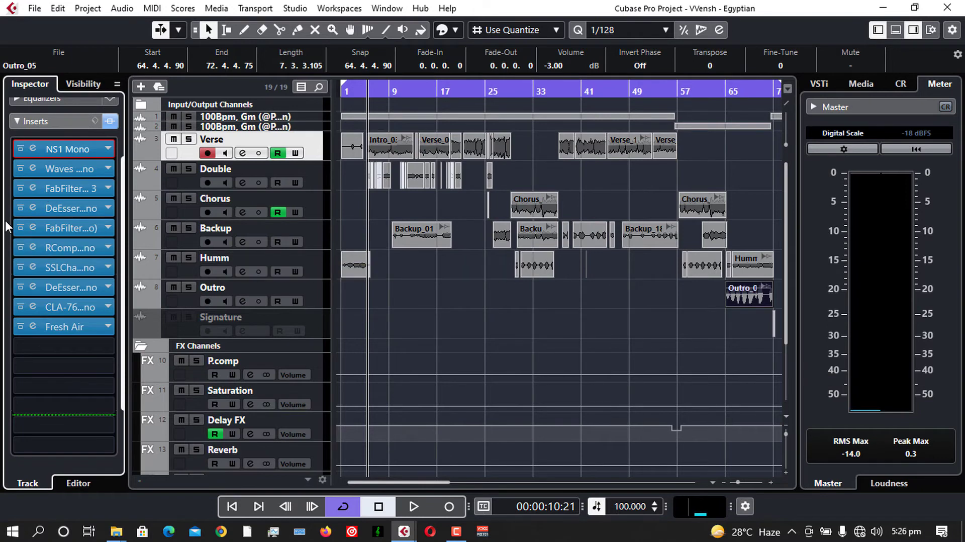
# Examine the speed, note transition and range settings of the Verse track's Waves Tune Real-Time insert
pyautogui.doubleClick(32, 170)
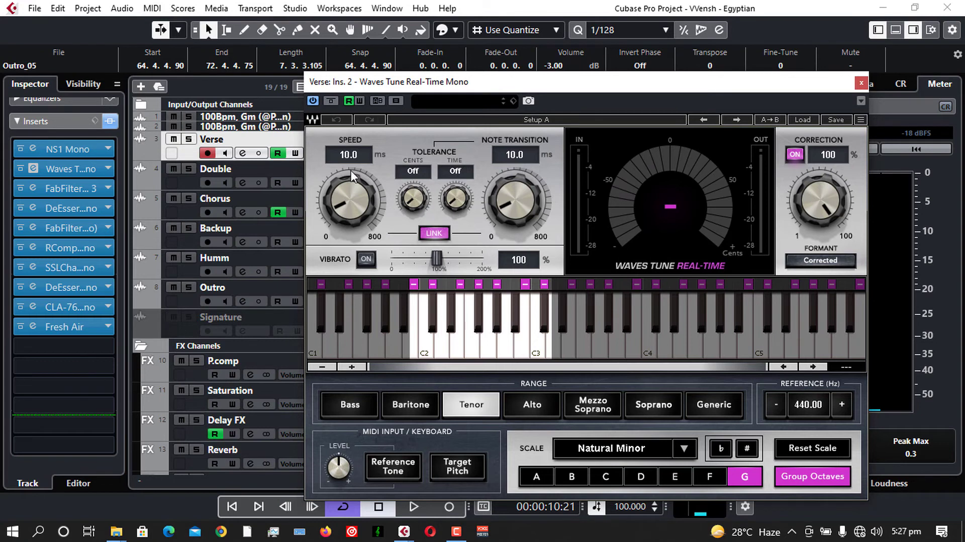
pyautogui.moveTo(586, 88); pyautogui.dragTo(471, 72)
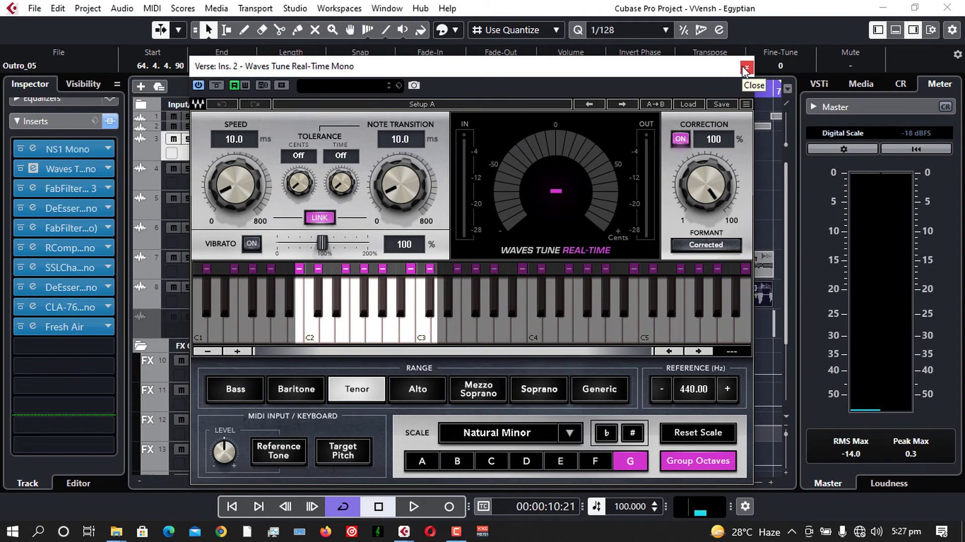
pyautogui.click(745, 68)
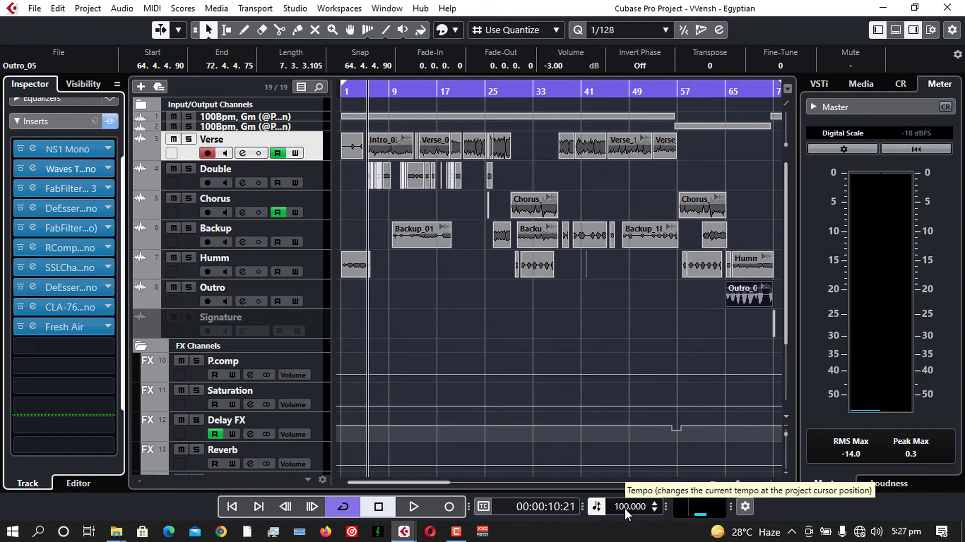
# Review the key, the list of available scales and the speed control in the Verse track's Waves Tune Real-Time
pyautogui.click(32, 169)
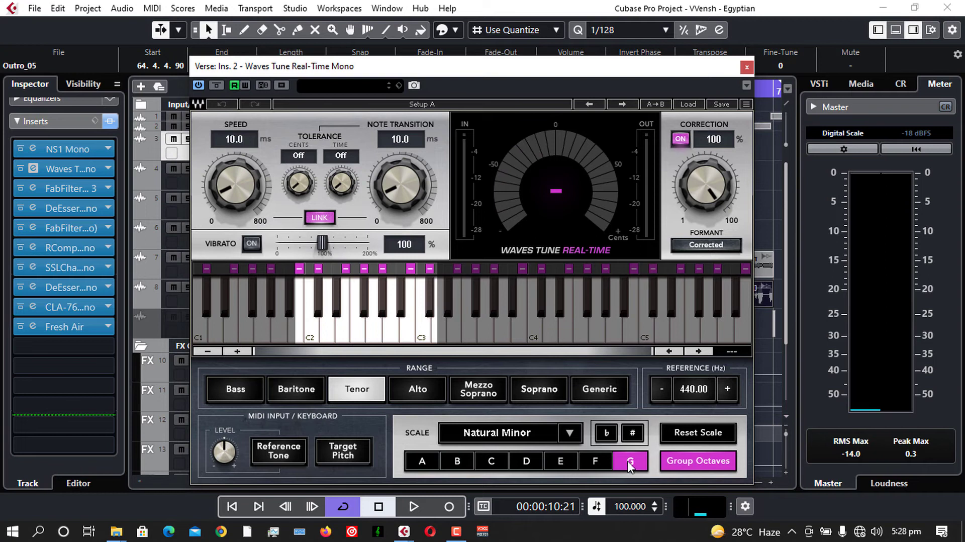
pyautogui.click(564, 432)
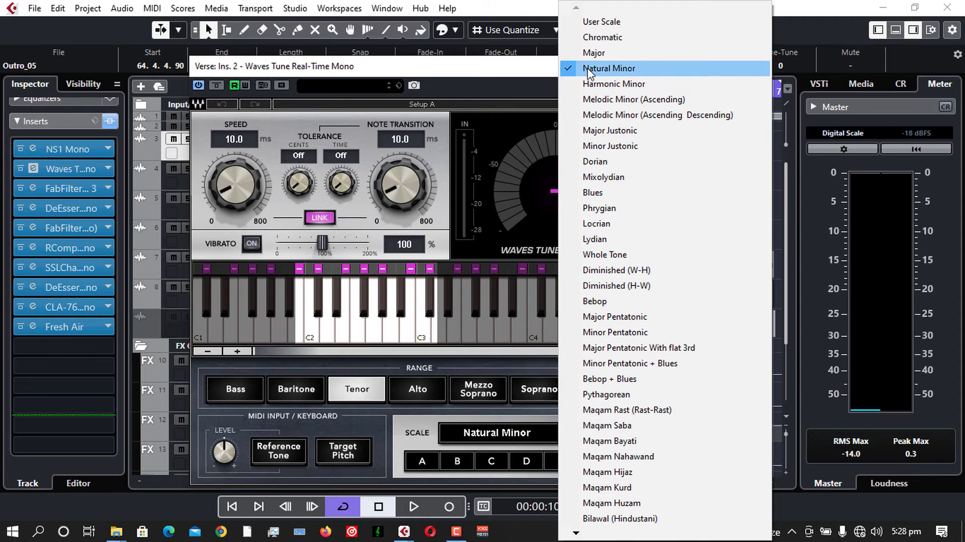
pyautogui.click(786, 24)
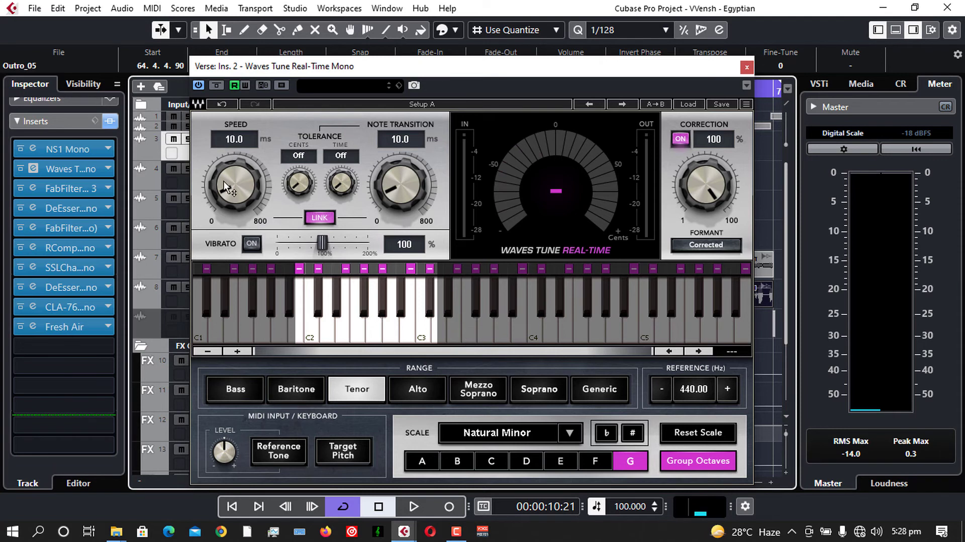
pyautogui.moveTo(224, 180); pyautogui.dragTo(227, 187)
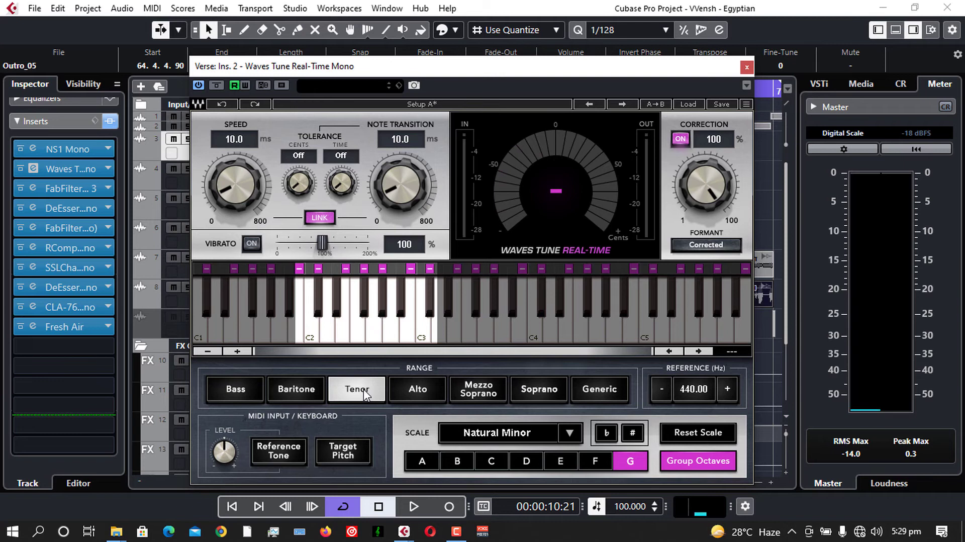
pyautogui.click(745, 68)
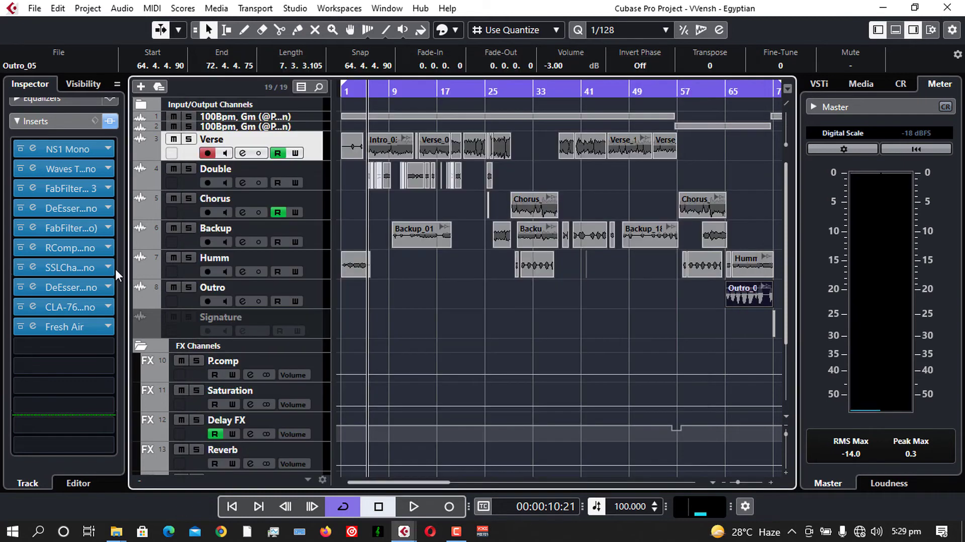
# Open the Verse track's FabFilter Pro-Q 3 equalizer and solo Verse together with both 100Bpm beat tracks
pyautogui.click(33, 190)
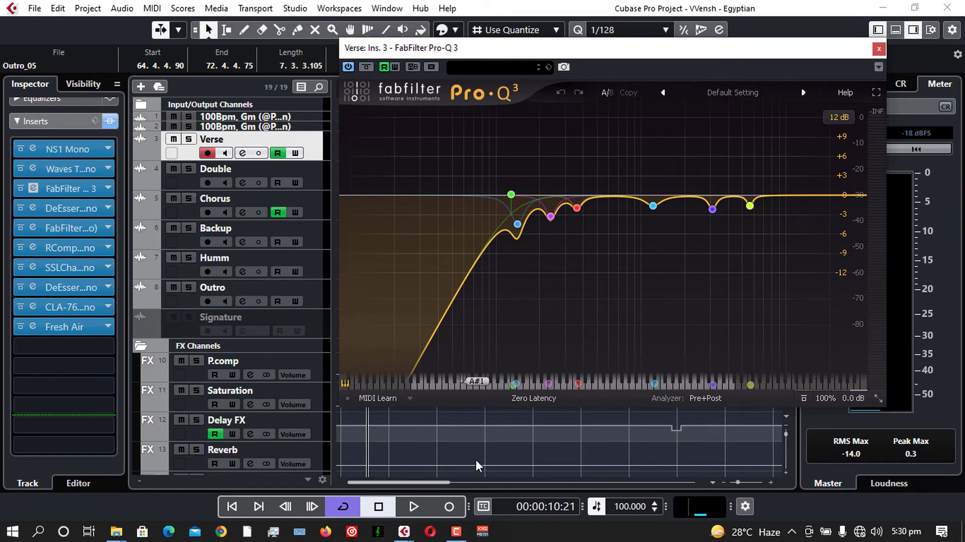
pyautogui.moveTo(523, 227)
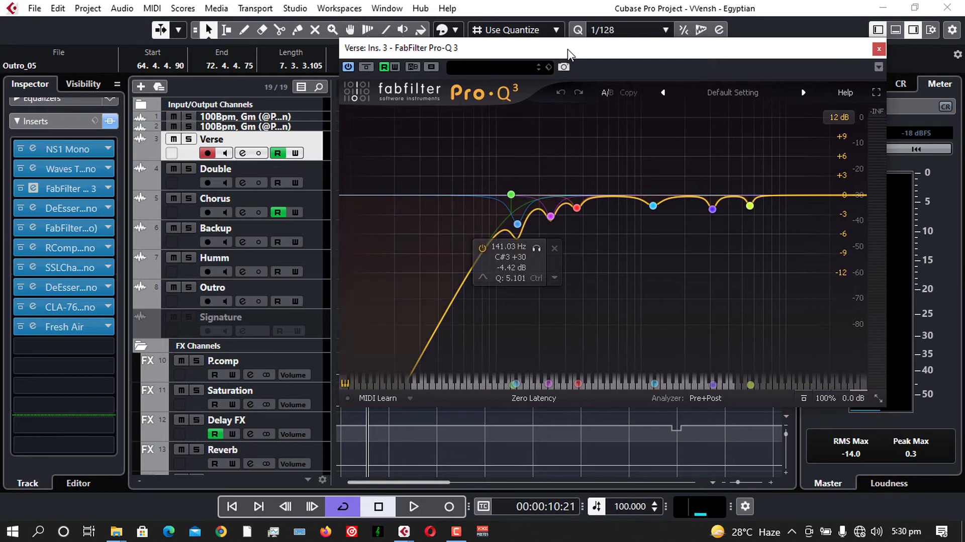
pyautogui.moveTo(567, 57); pyautogui.dragTo(541, 248)
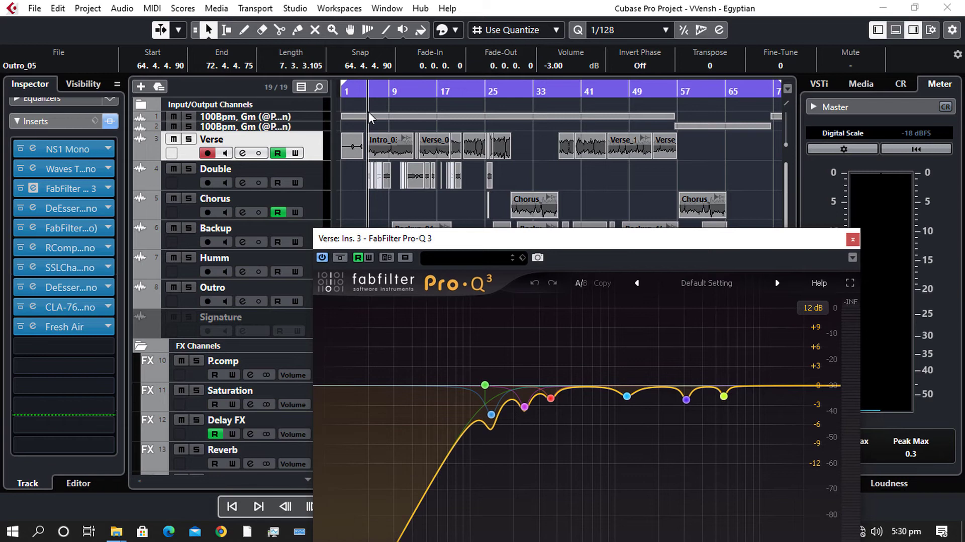
pyautogui.click(189, 142)
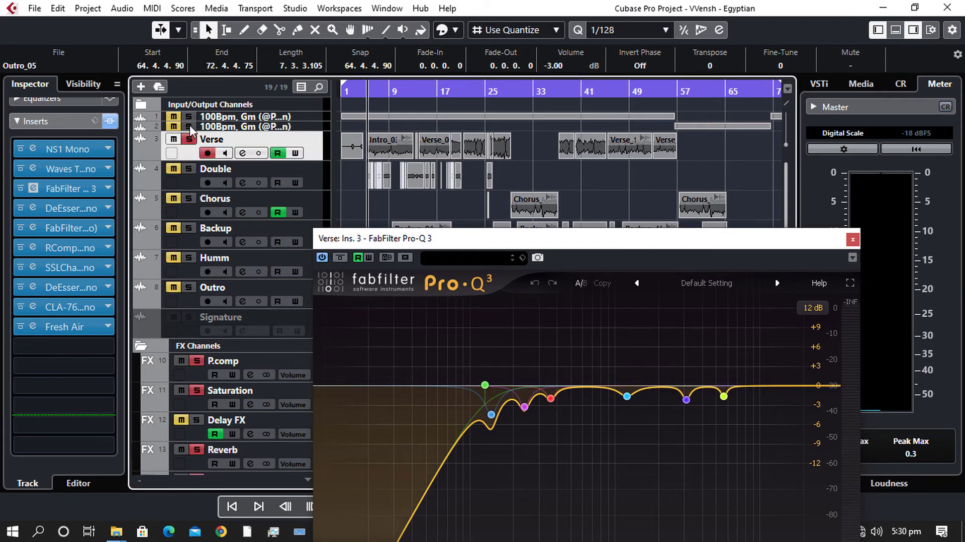
pyautogui.click(189, 116)
pyautogui.moveTo(480, 239); pyautogui.dragTo(475, 106)
# Play the soloed vocal and beat briefly and check the settings of the equalizer's low-cut band
pyautogui.press('space')
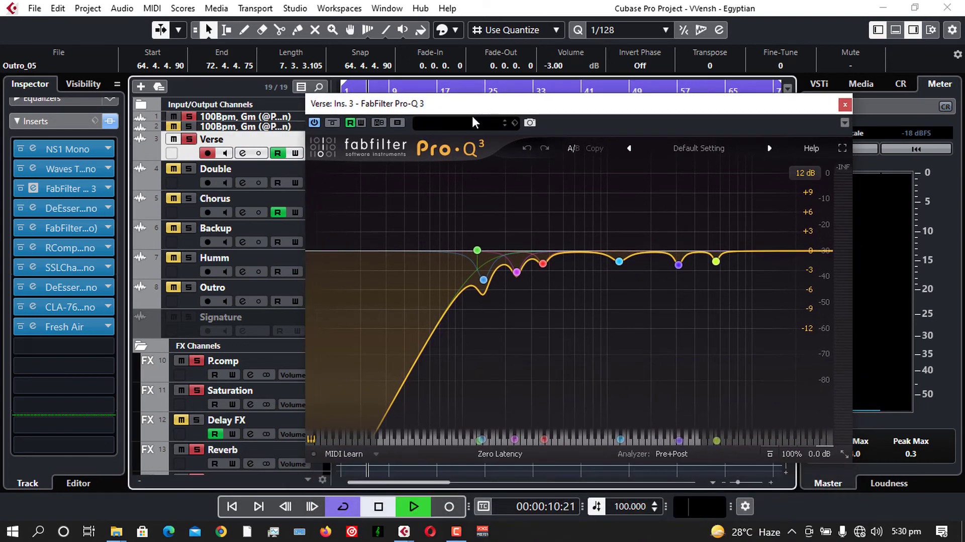
pyautogui.moveTo(485, 235)
pyautogui.press('space')
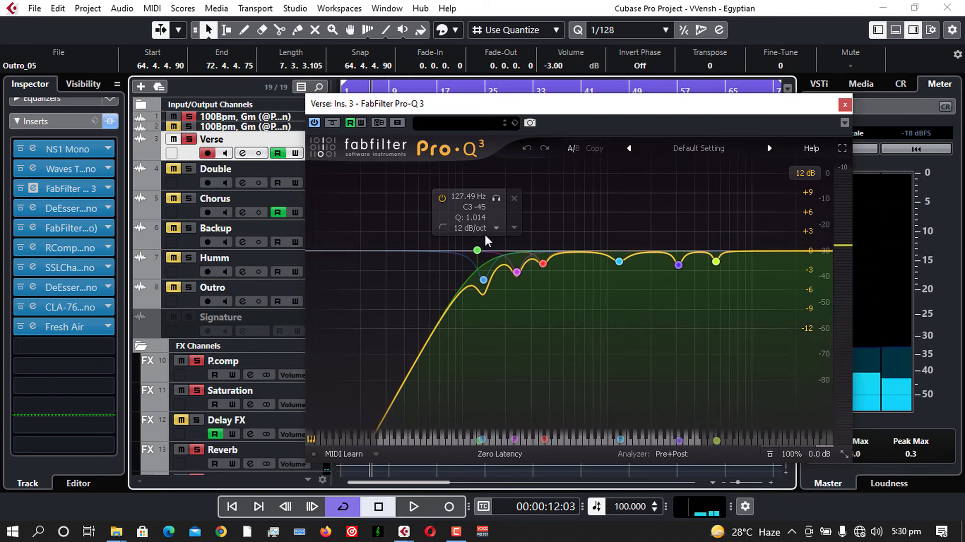
pyautogui.moveTo(526, 268)
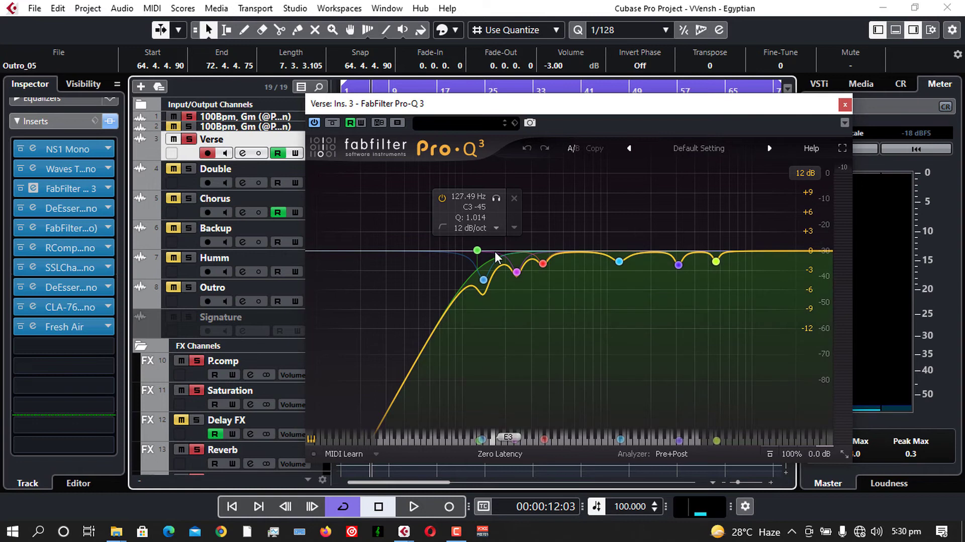
pyautogui.press('Delete')
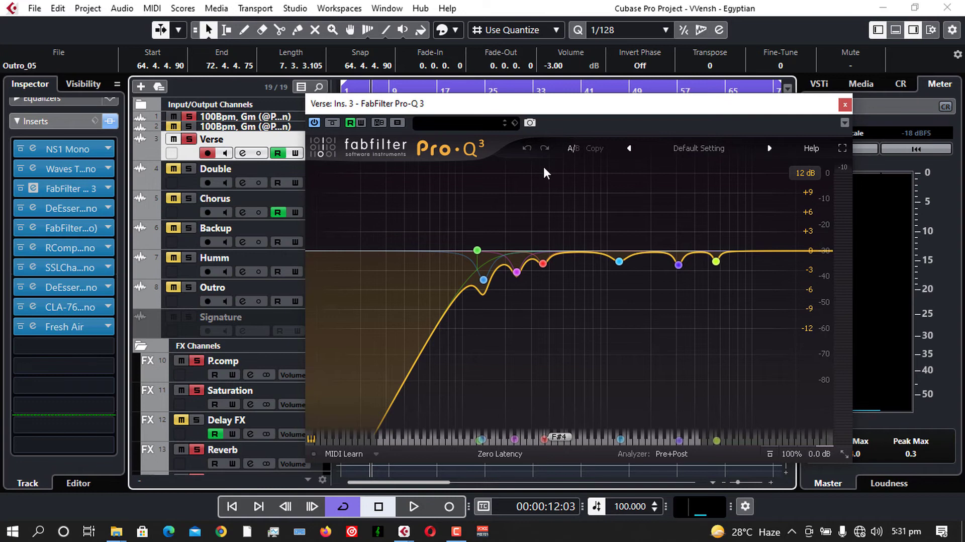
# Boost the equalizer's 141 Hz bell band to +9.87 dB at 136.36 Hz during playback, and stop the playback
pyautogui.press('space')
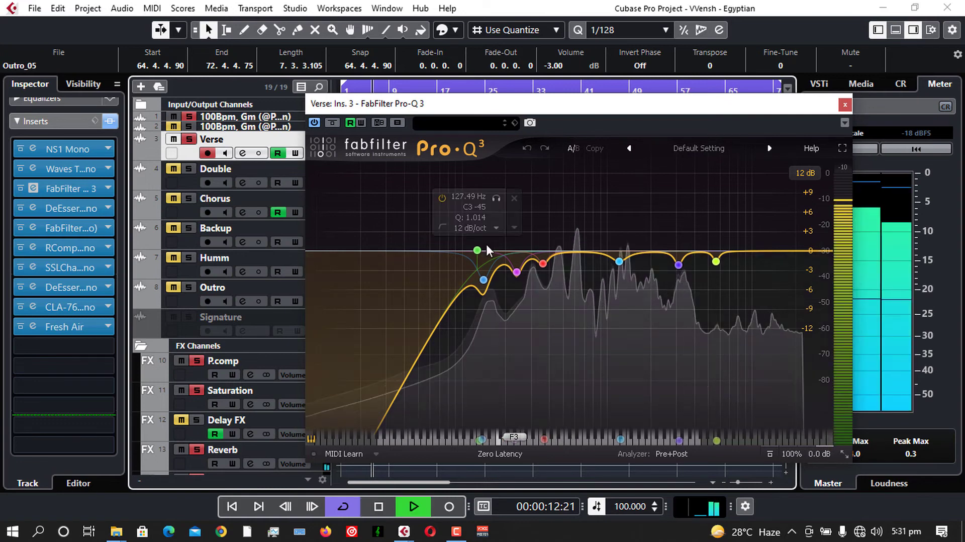
pyautogui.moveTo(481, 279)
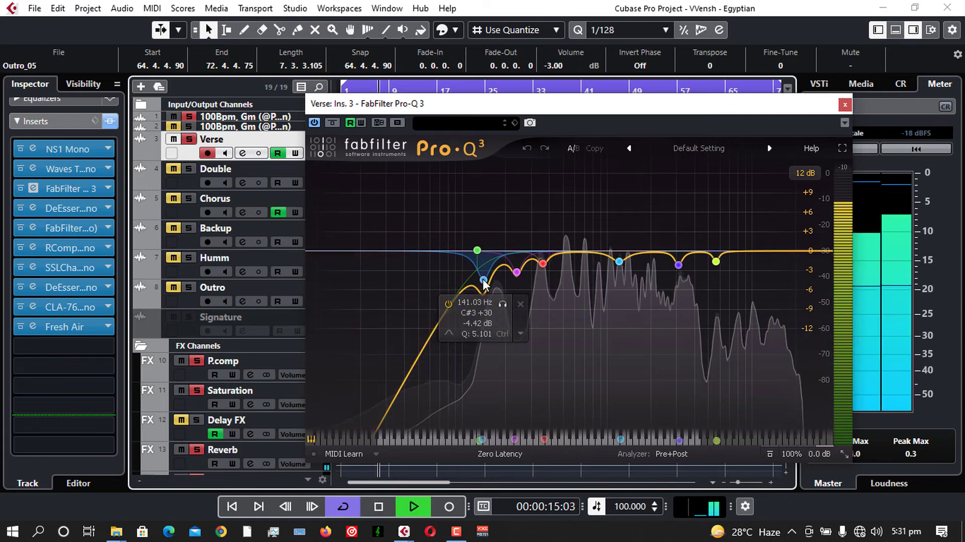
pyautogui.click(482, 280)
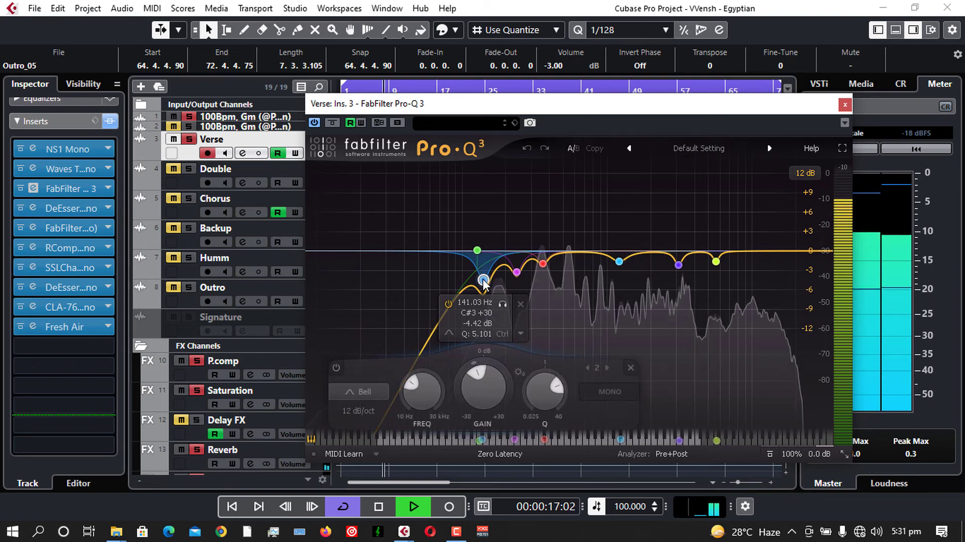
pyautogui.moveTo(484, 283); pyautogui.dragTo(482, 188)
pyautogui.press('space')
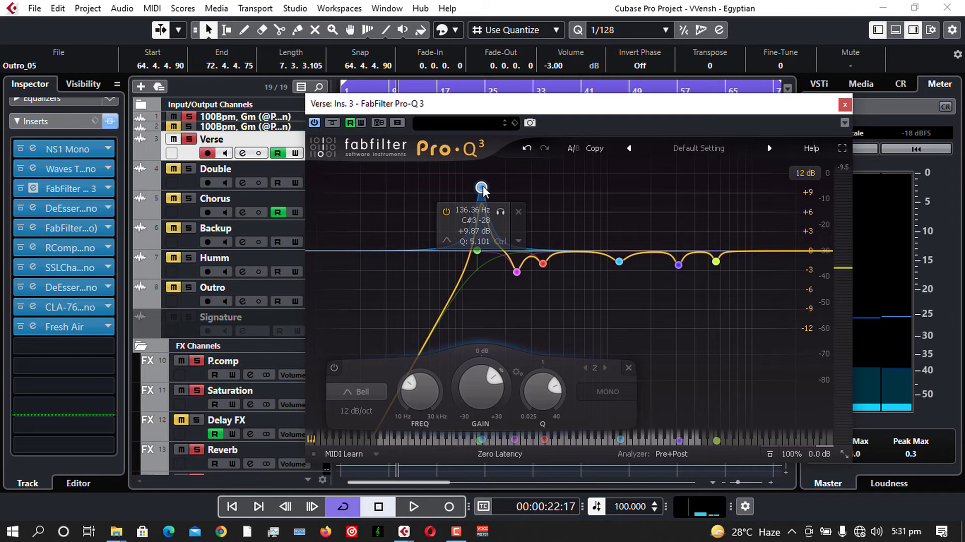
# Resume playback and audition the boosted 136.36 Hz band on its own with the band solo
pyautogui.click(499, 211)
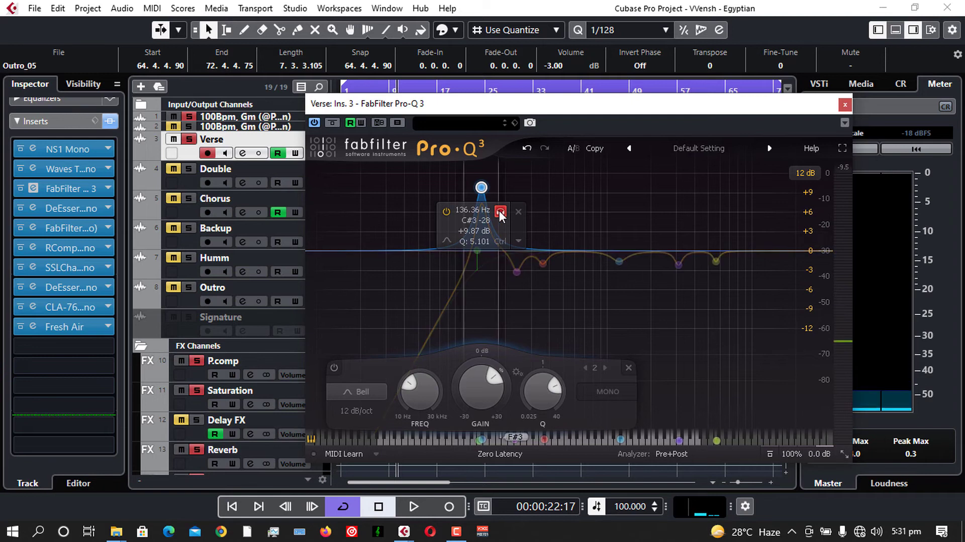
pyautogui.click(499, 210)
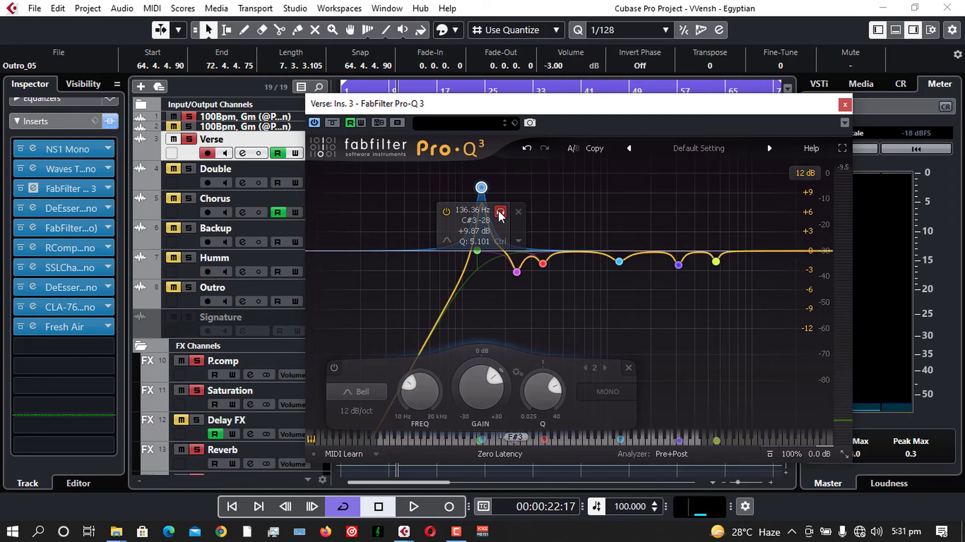
pyautogui.press('space')
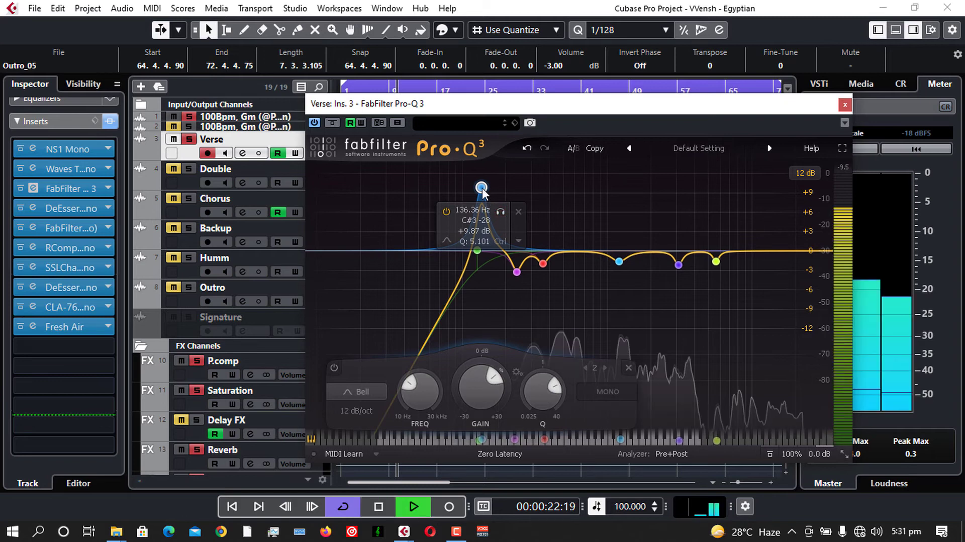
pyautogui.click(500, 212)
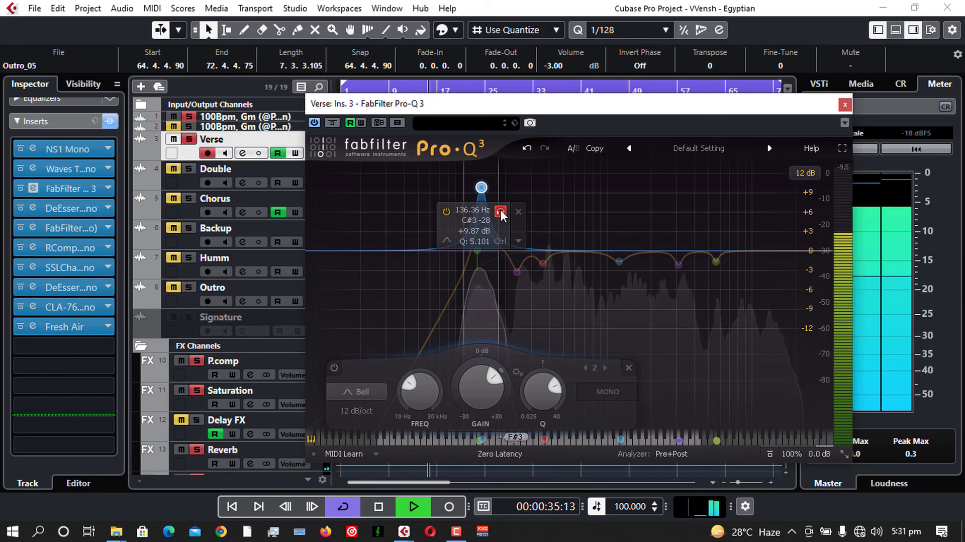
# Turn off the band solo on the 136.36 Hz band and undo its boost
pyautogui.click(501, 211)
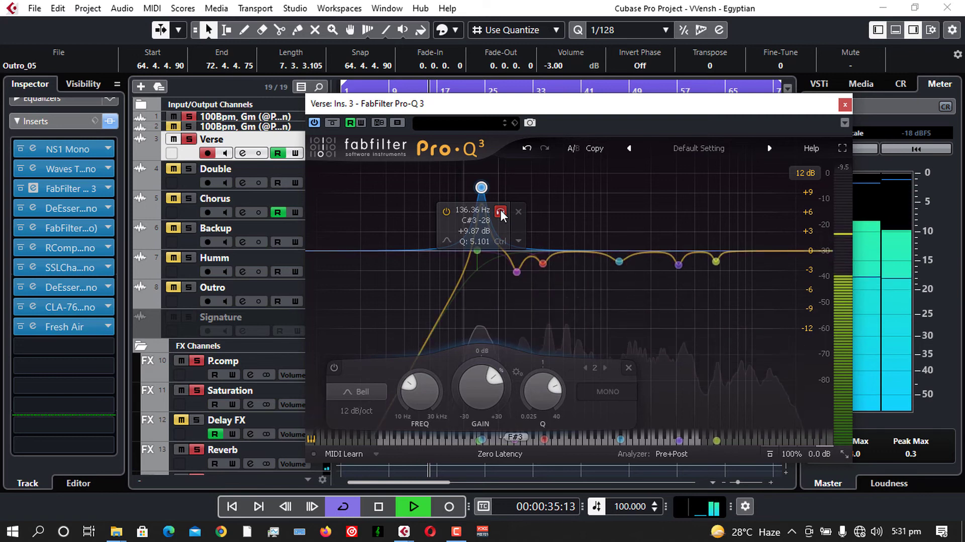
pyautogui.click(526, 148)
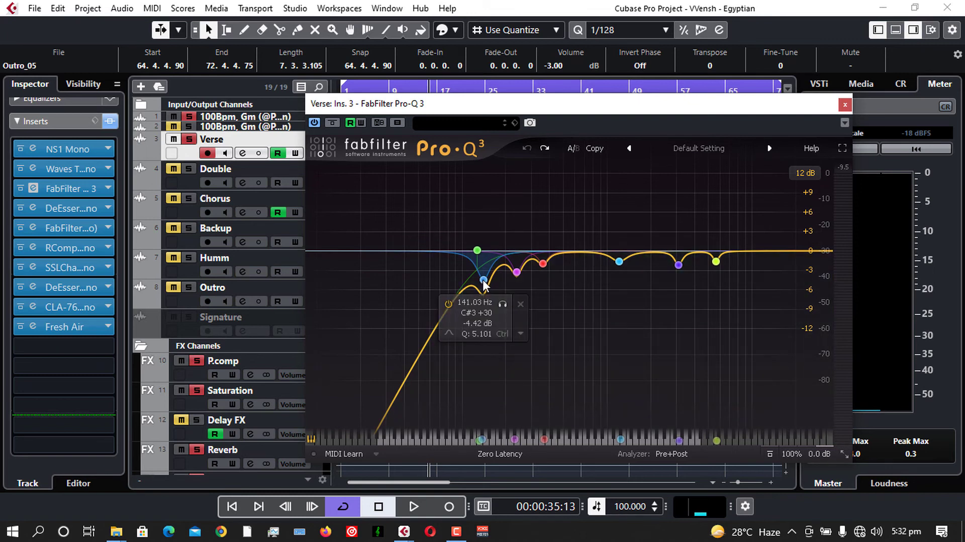
# Audition the 141.03 Hz bell band boosted to +9.43 dB at 145.85 Hz with its band solo during playback, and undo the boost
pyautogui.moveTo(484, 280); pyautogui.dragTo(484, 190)
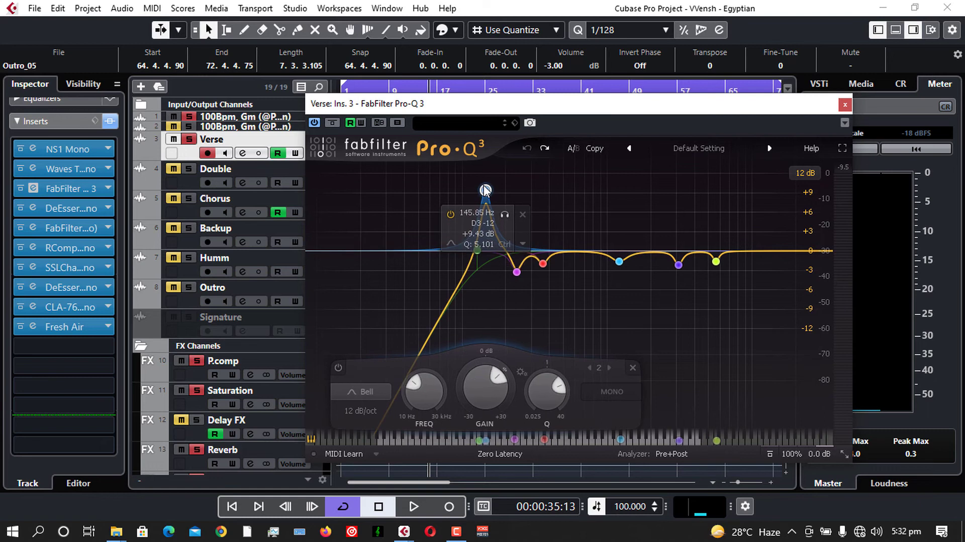
pyautogui.click(504, 215)
pyautogui.press('space')
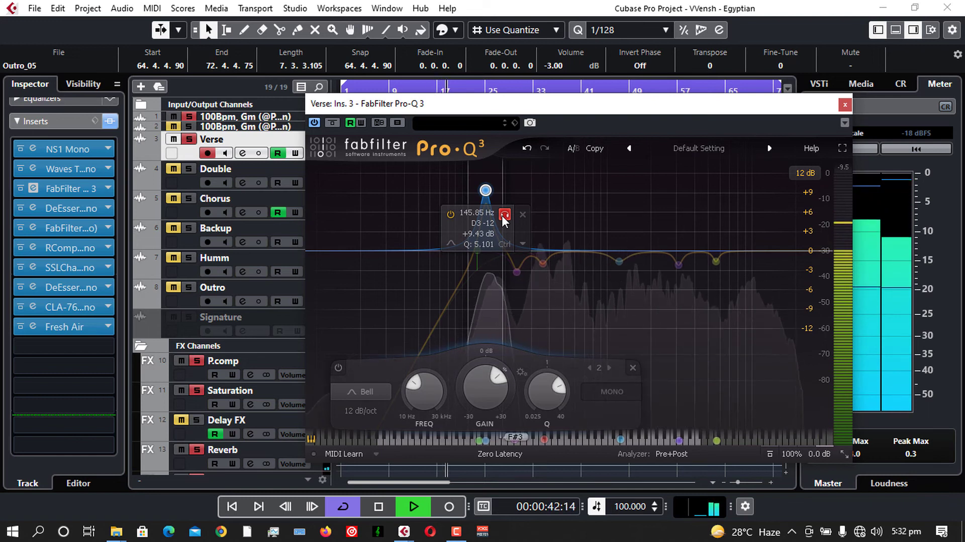
pyautogui.click(503, 216)
pyautogui.press('space')
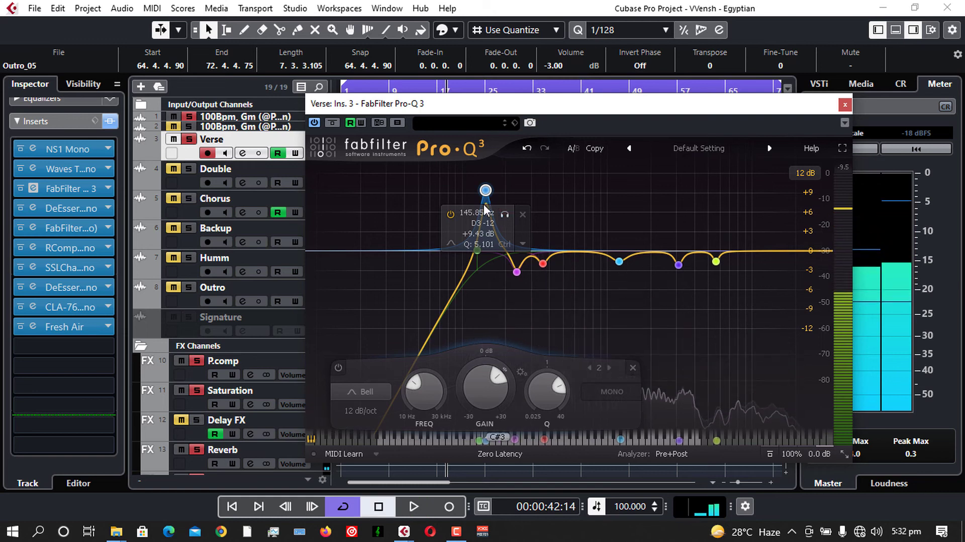
pyautogui.click(527, 145)
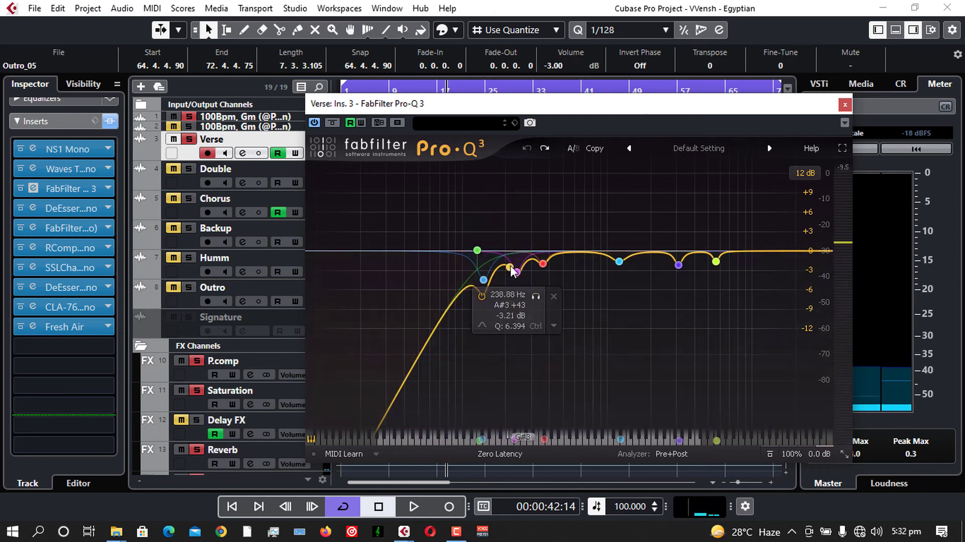
# Audition the 238.88 Hz bell band boosted to +7.92 dB at 258.39 Hz with its band solo during playback, and undo the boost
pyautogui.moveTo(511, 268); pyautogui.dragTo(476, 297)
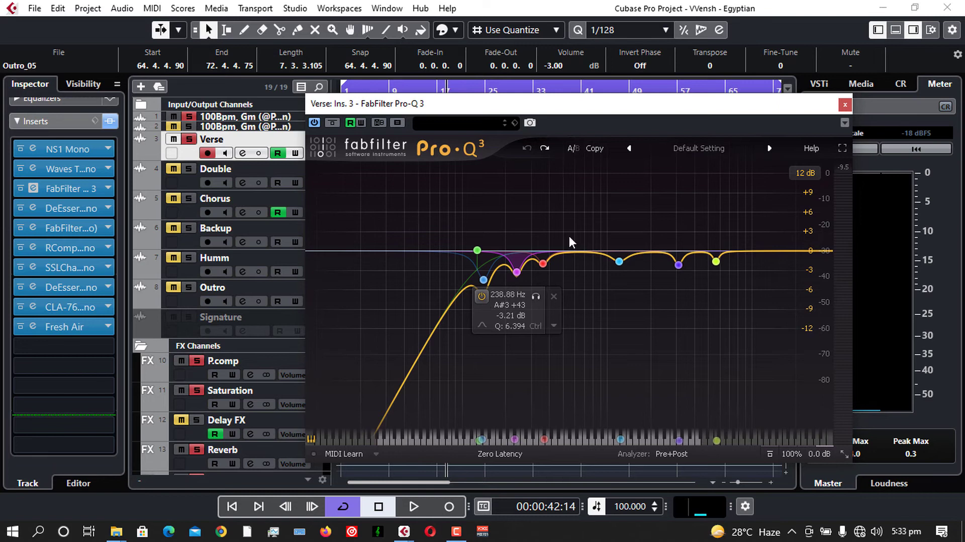
pyautogui.moveTo(518, 274); pyautogui.dragTo(521, 201)
pyautogui.press('space')
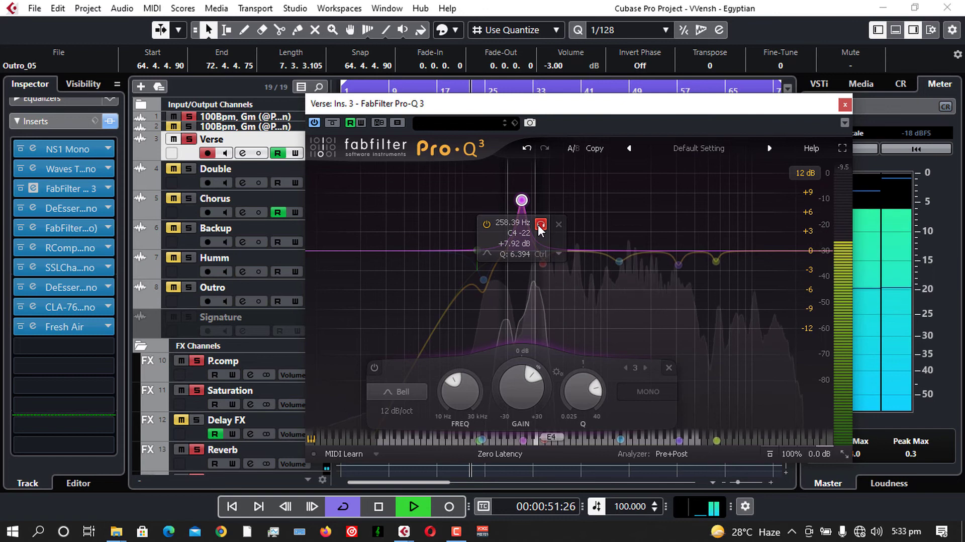
pyautogui.click(538, 226)
pyautogui.press('space')
pyautogui.click(529, 147)
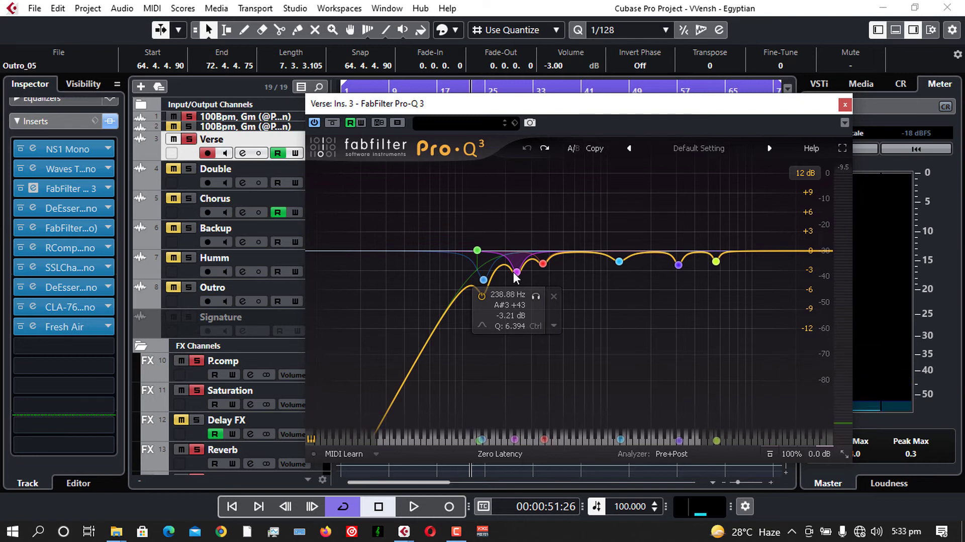
# Check the settings of the 361.72 Hz and 1214.3 Hz bell bands, with a brief playback of the soloed tracks
pyautogui.moveTo(551, 267)
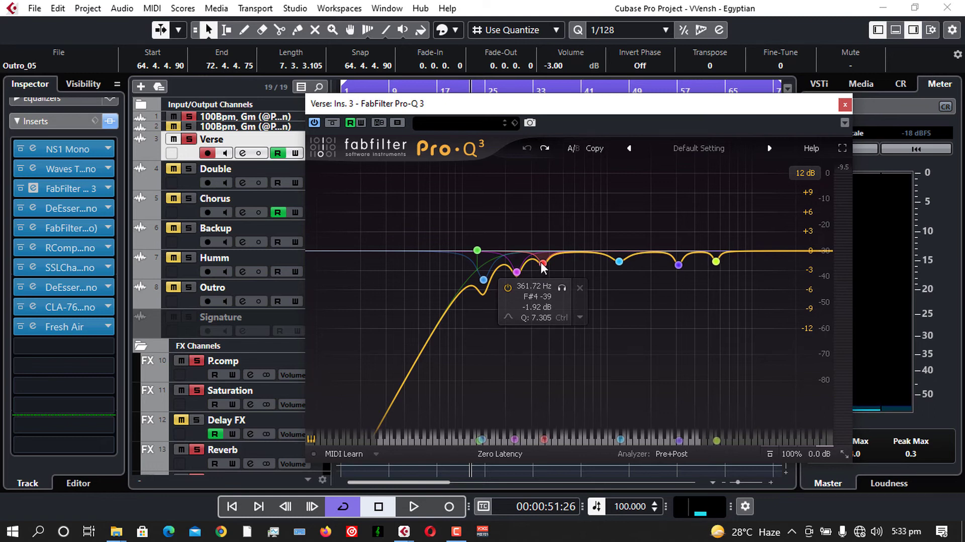
pyautogui.moveTo(456, 228)
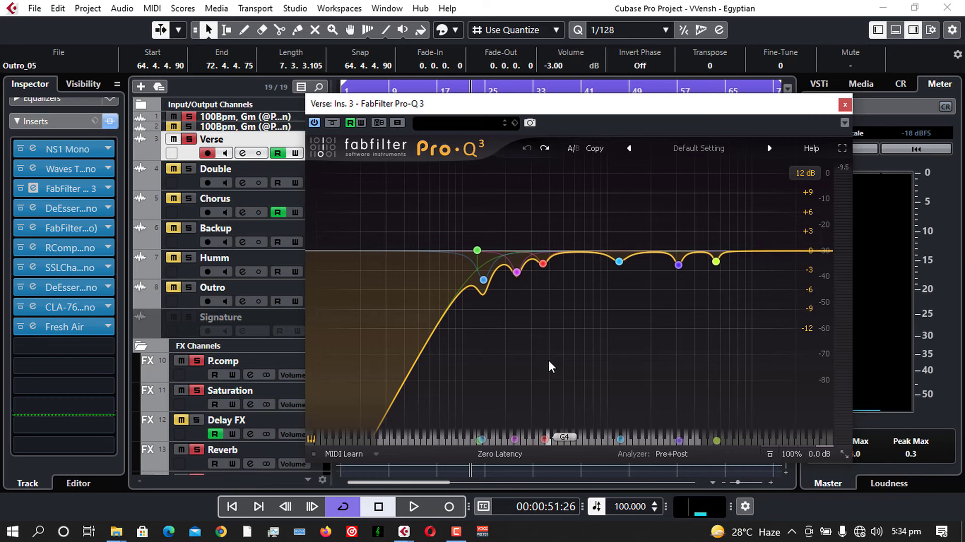
pyautogui.moveTo(583, 249)
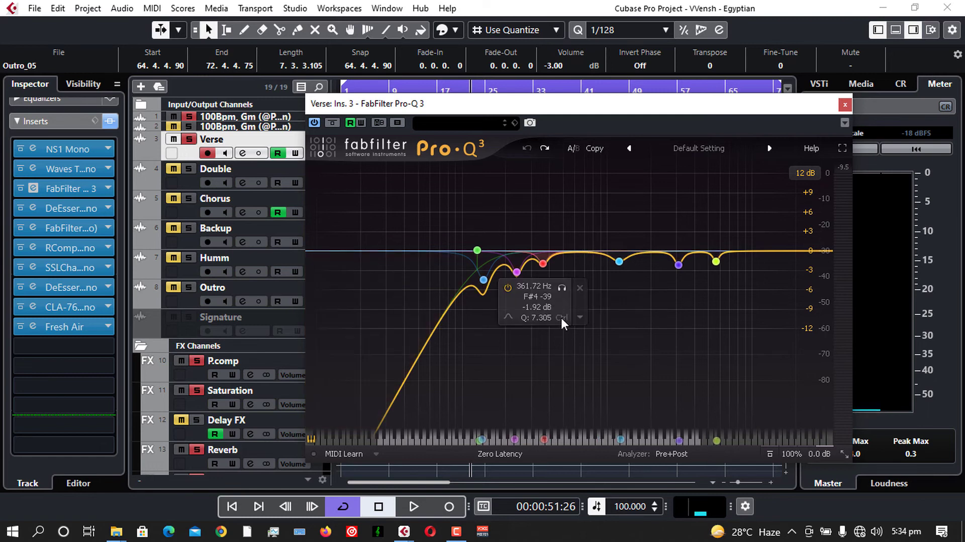
pyautogui.press('space')
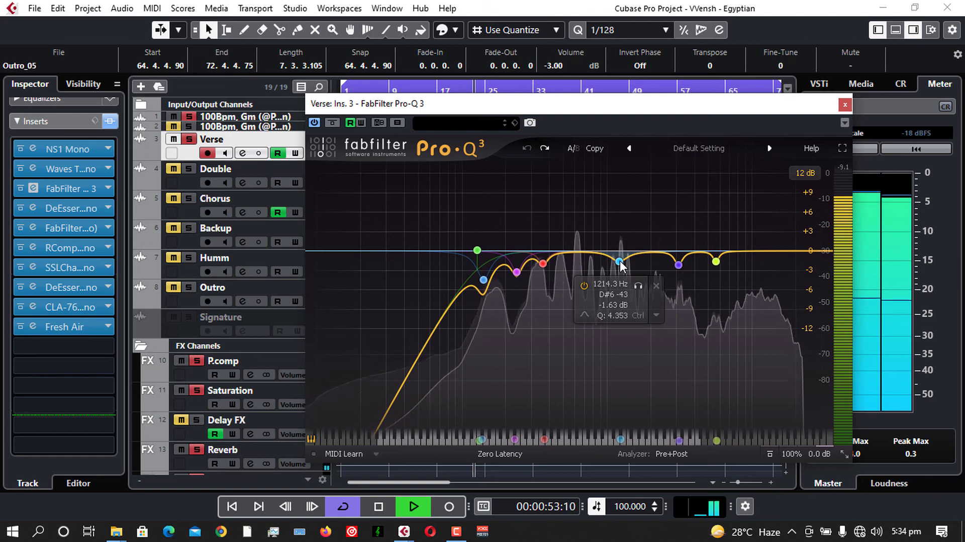
pyautogui.press('space')
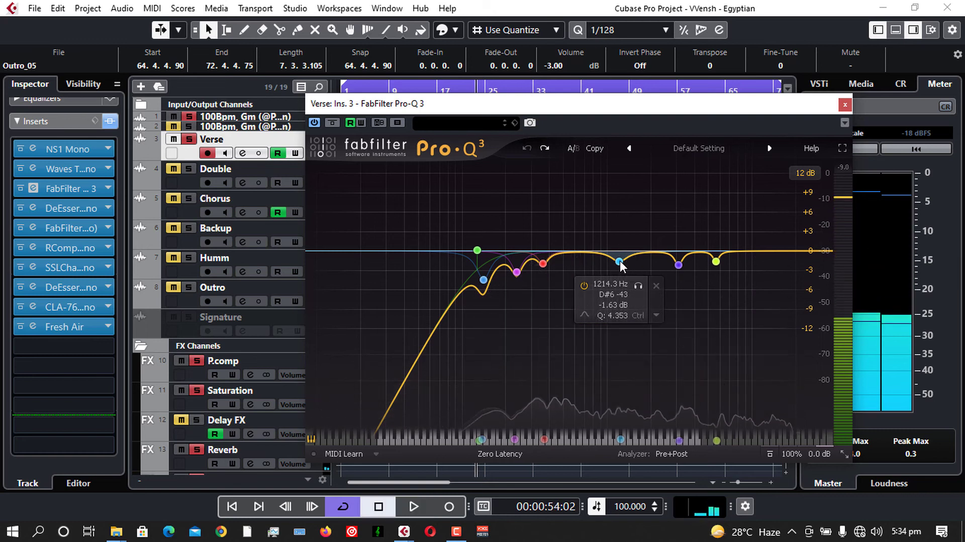
# Audition the 1214.3 Hz bell band boosted to +7.53 dB with its band solo during playback, and undo the boost
pyautogui.moveTo(620, 260); pyautogui.dragTo(620, 202)
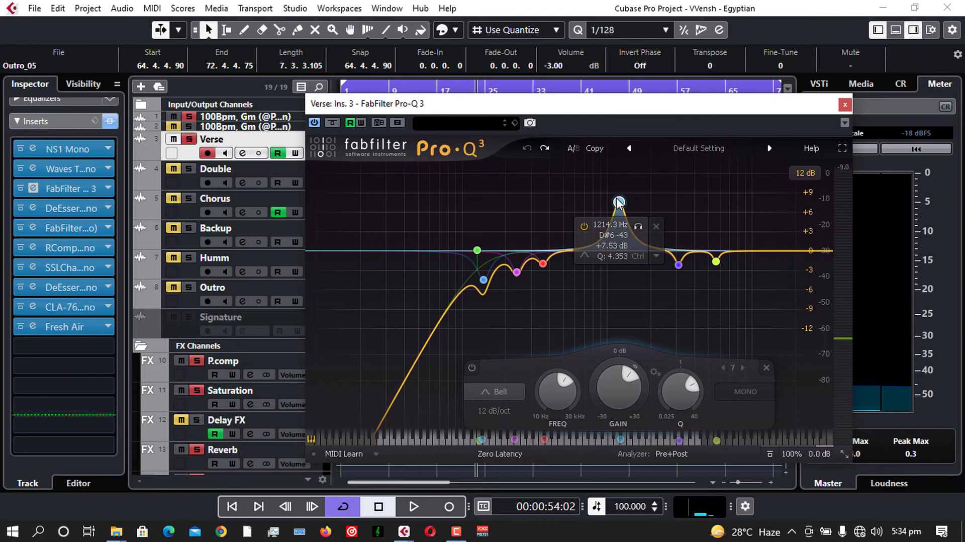
pyautogui.press('space')
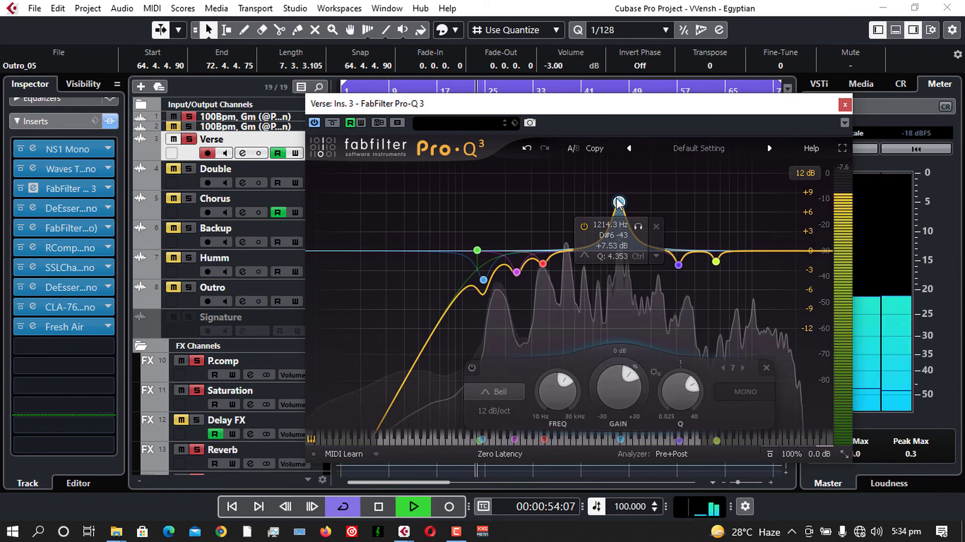
pyautogui.click(637, 227)
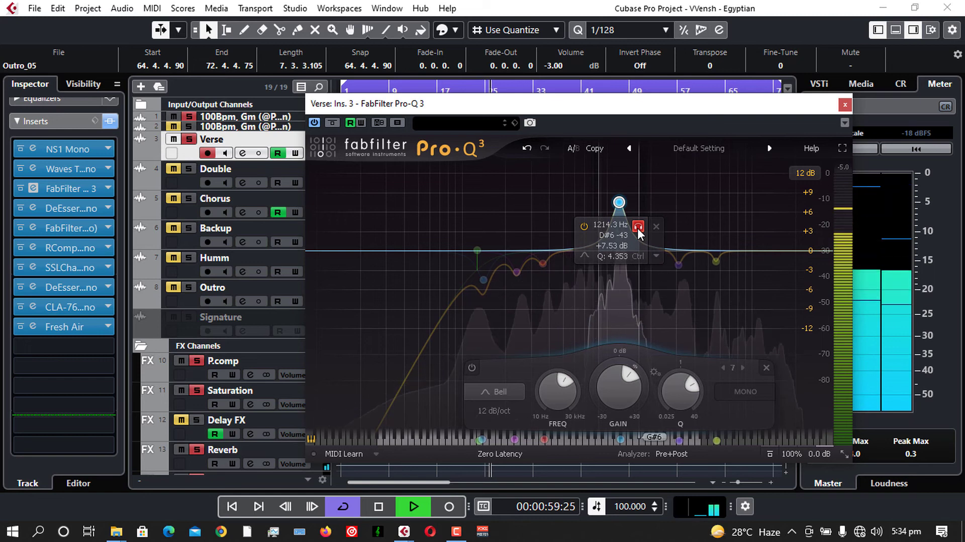
pyautogui.click(637, 227)
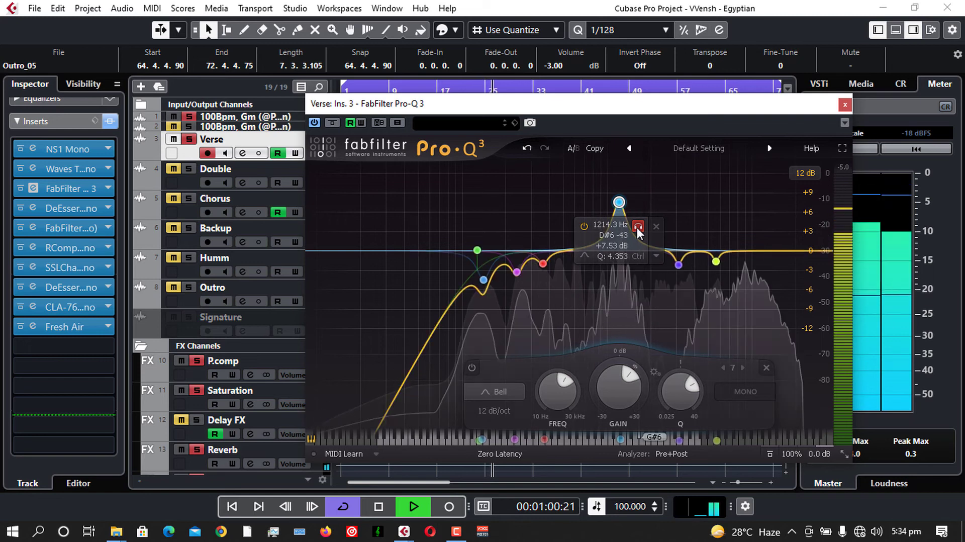
pyautogui.press('space')
pyautogui.click(527, 148)
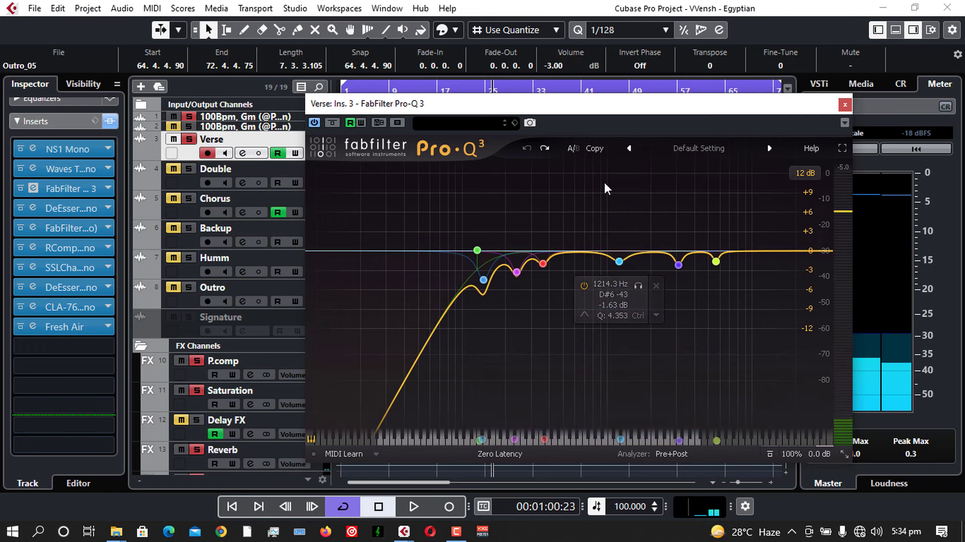
# Audition the 3114.6 Hz bell band boosted to +8.01 dB at 3149.7 Hz with its band solo during playback, and undo the boost
pyautogui.click(678, 265)
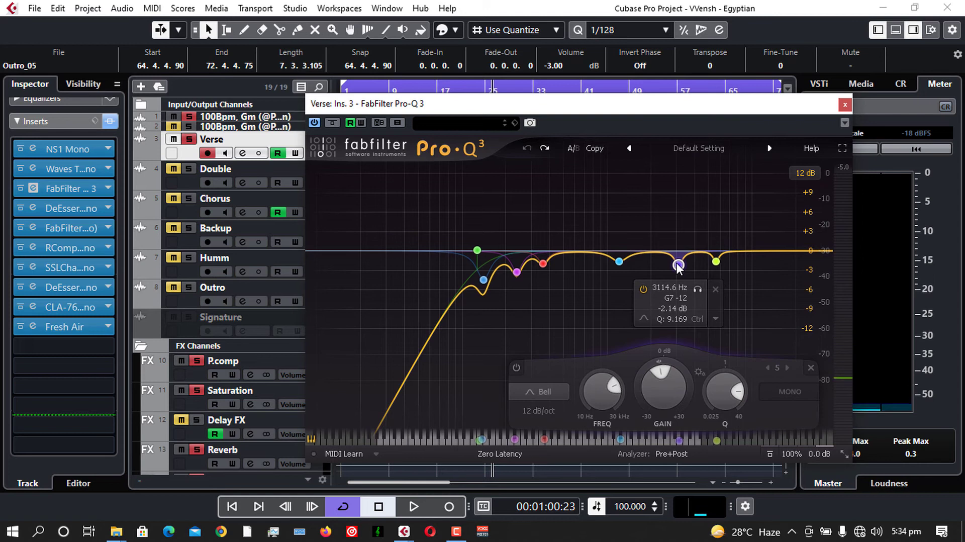
pyautogui.moveTo(678, 265); pyautogui.dragTo(678, 199)
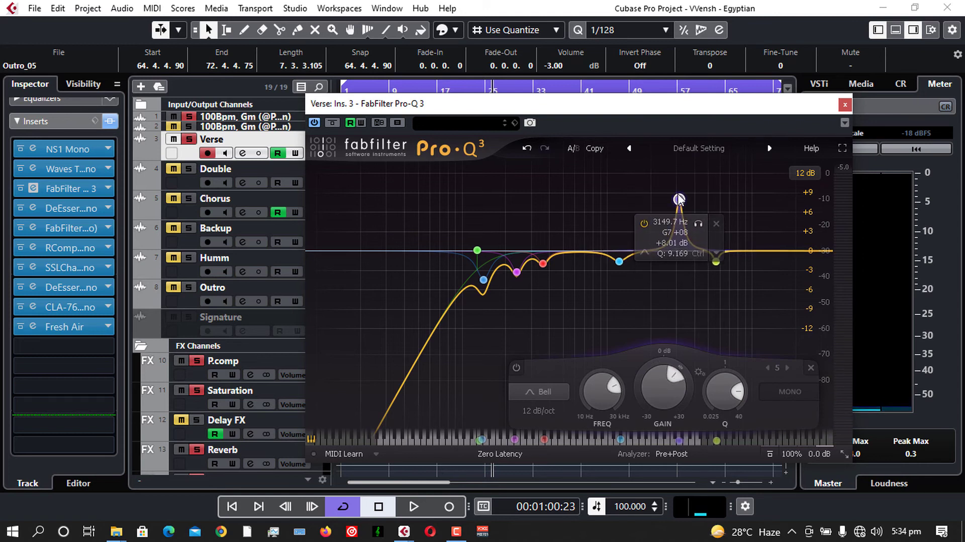
pyautogui.click(698, 224)
pyautogui.press('space')
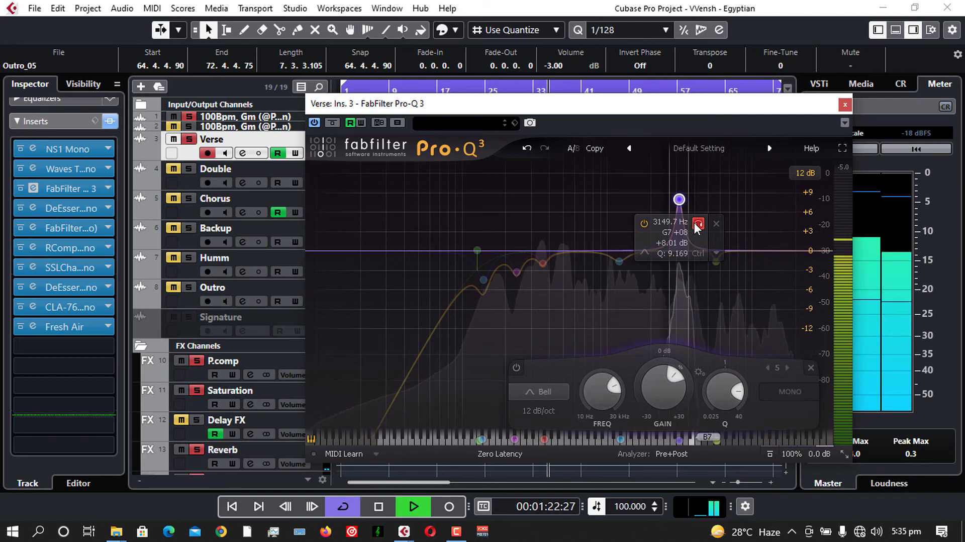
pyautogui.press('space')
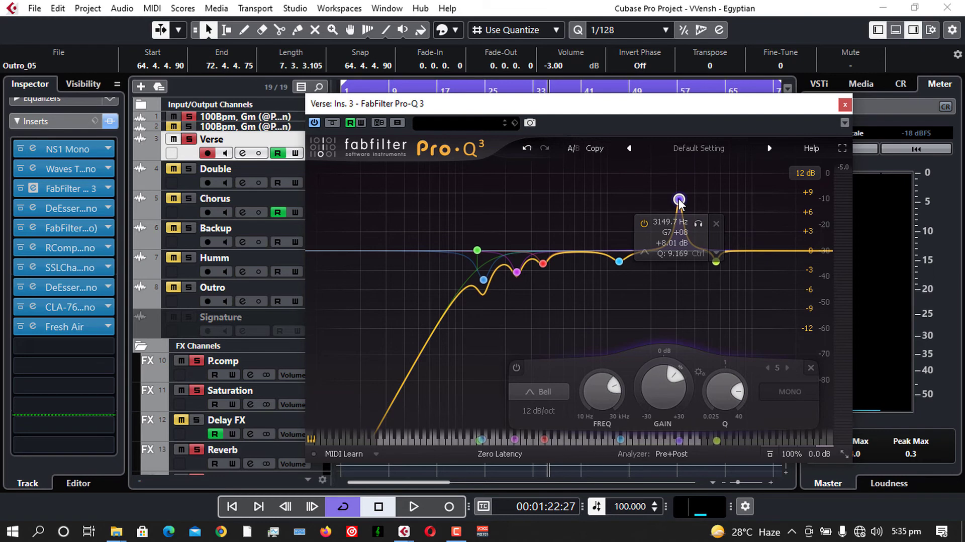
pyautogui.click(527, 147)
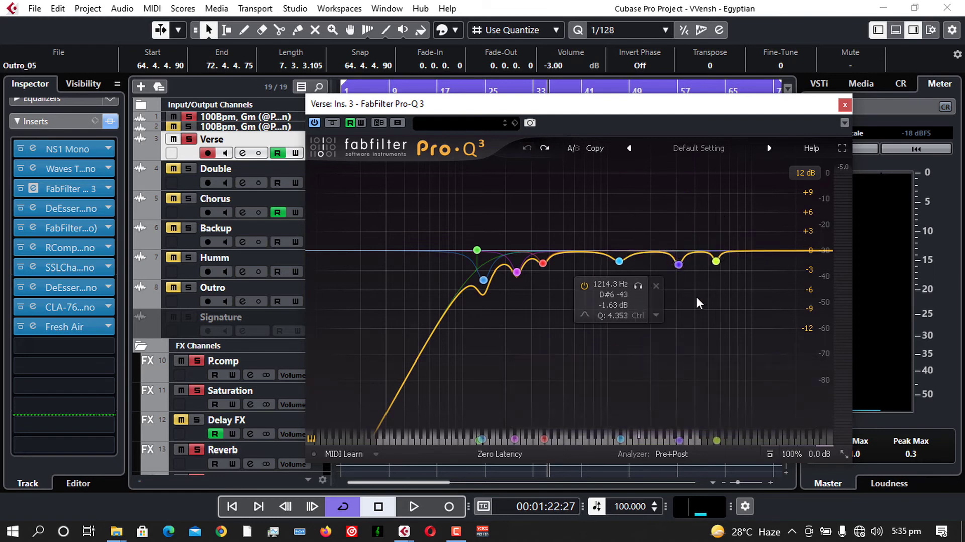
# Audition the 5642.9 Hz bell band boosted to +8.57 dB at 5901.8 Hz with its band solo during playback, and undo the boost
pyautogui.moveTo(716, 261)
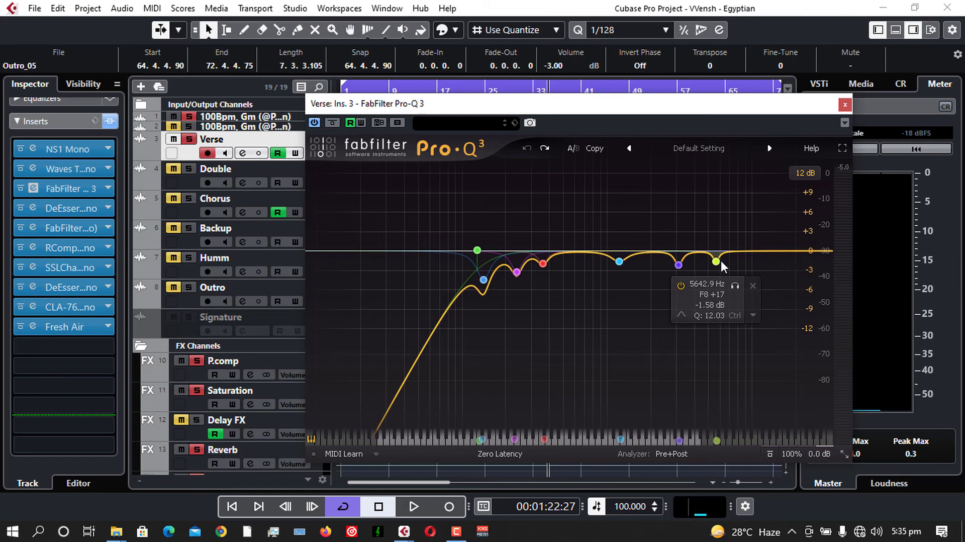
pyautogui.moveTo(715, 261); pyautogui.dragTo(718, 198)
pyautogui.press('space')
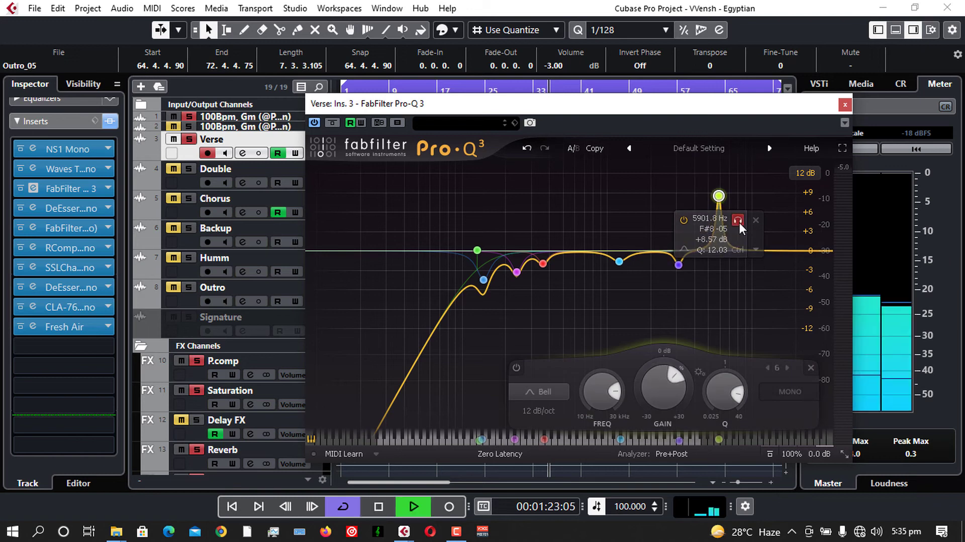
pyautogui.click(739, 221)
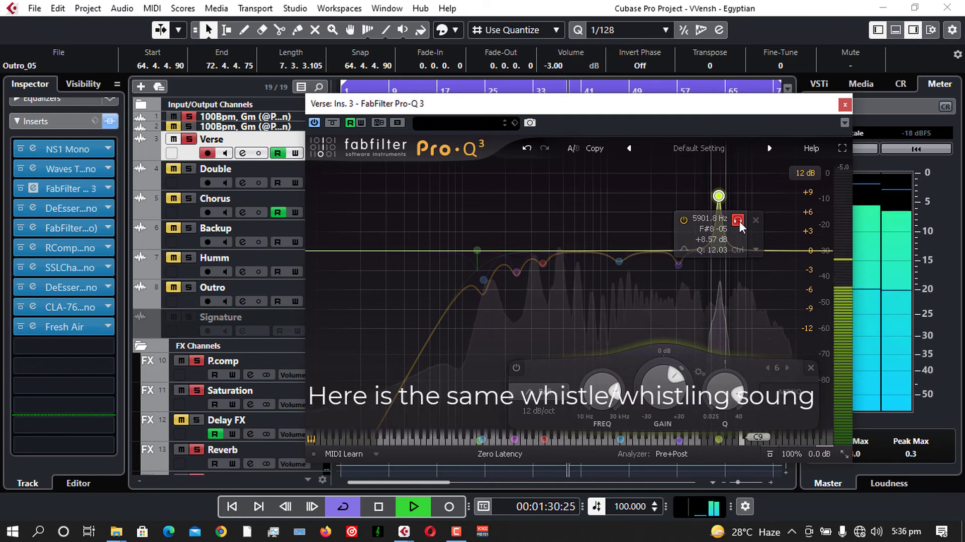
pyautogui.click(737, 221)
pyautogui.press('space')
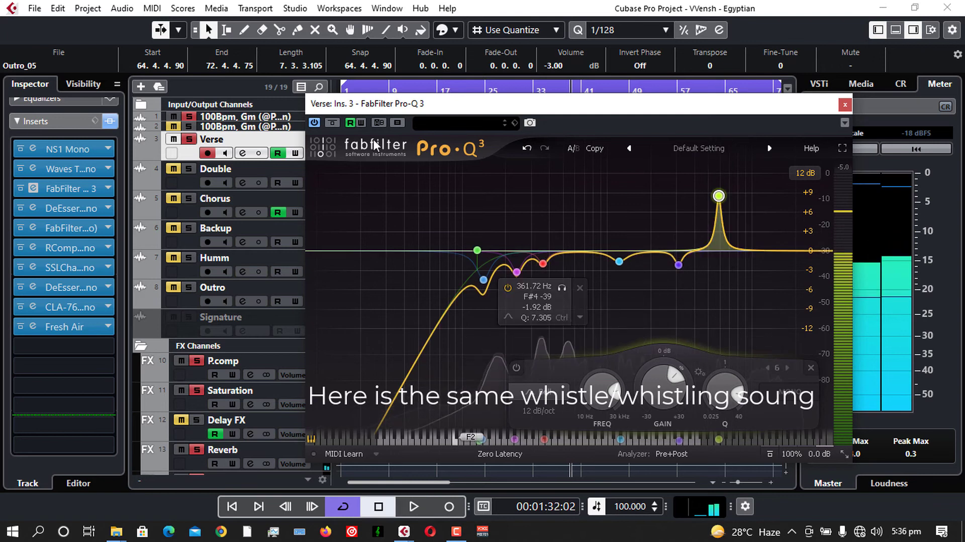
pyautogui.click(526, 146)
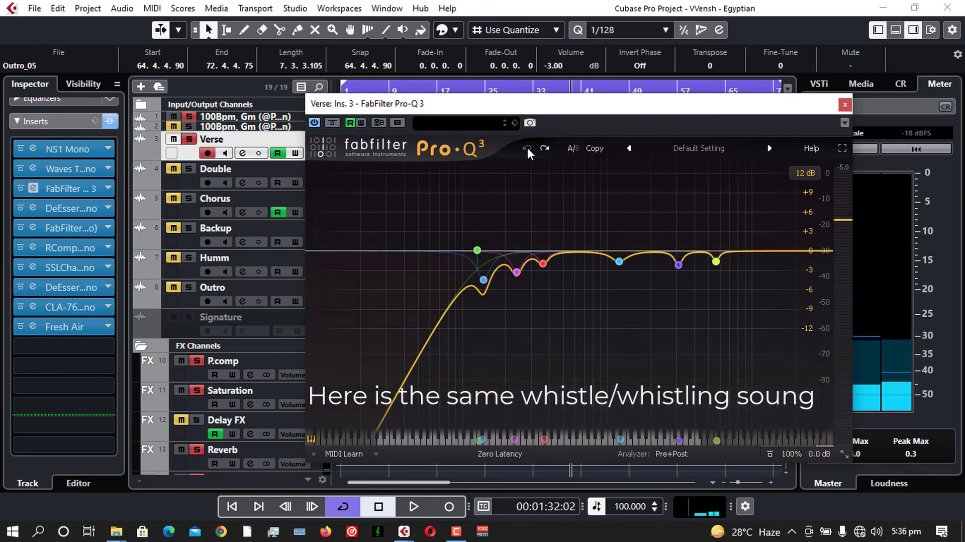
# Close the equalizer and open the Verse track's DeEsser Mono in insert slot 4, moving its window clear of the meter
pyautogui.click(844, 105)
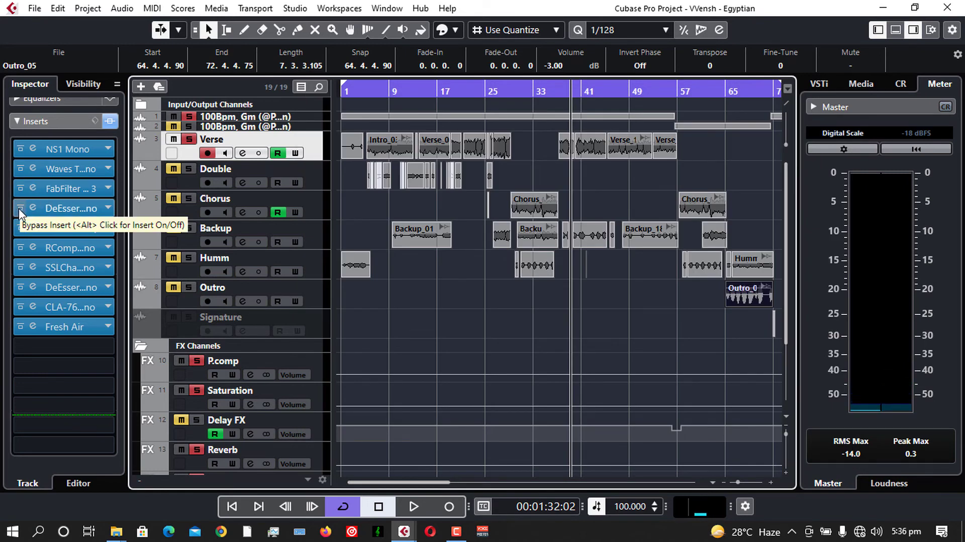
pyautogui.click(31, 208)
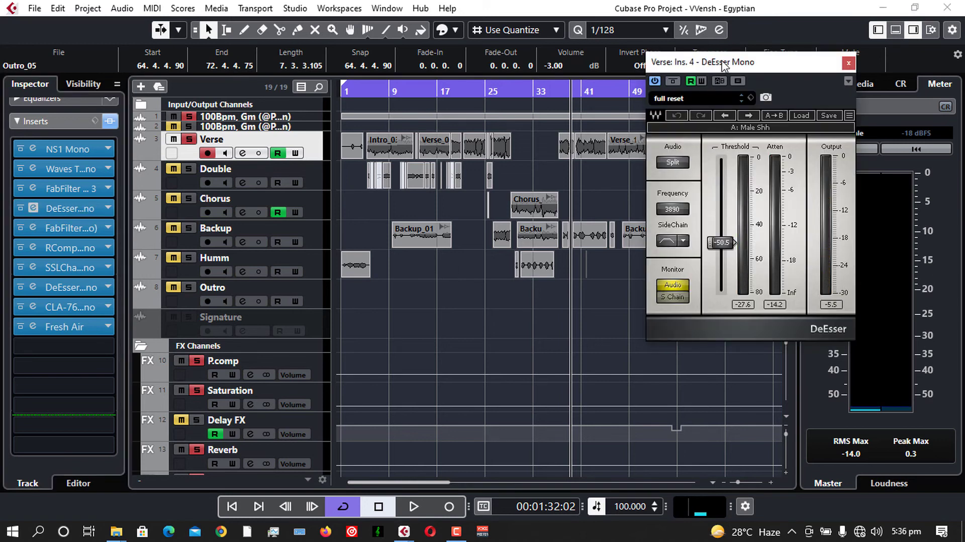
pyautogui.moveTo(723, 66); pyautogui.dragTo(607, 81)
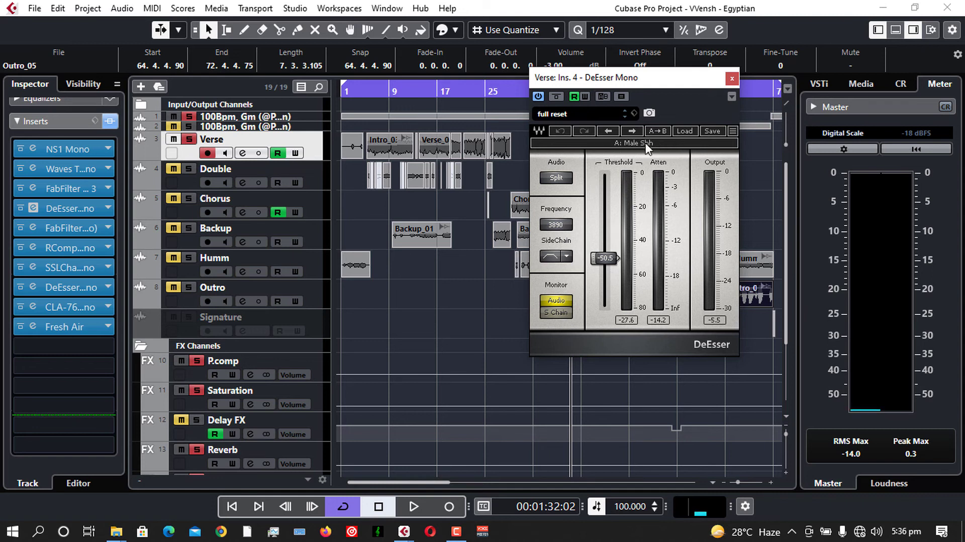
# Look through the DeEsser's factory presets without loading one, and play the soloed tracks to watch its threshold and attenuation meters
pyautogui.click(687, 131)
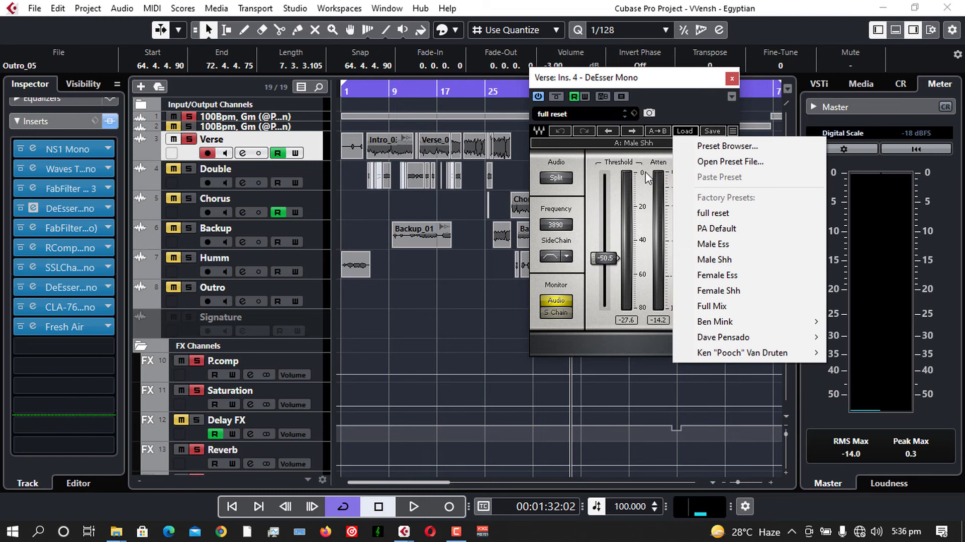
pyautogui.click(660, 95)
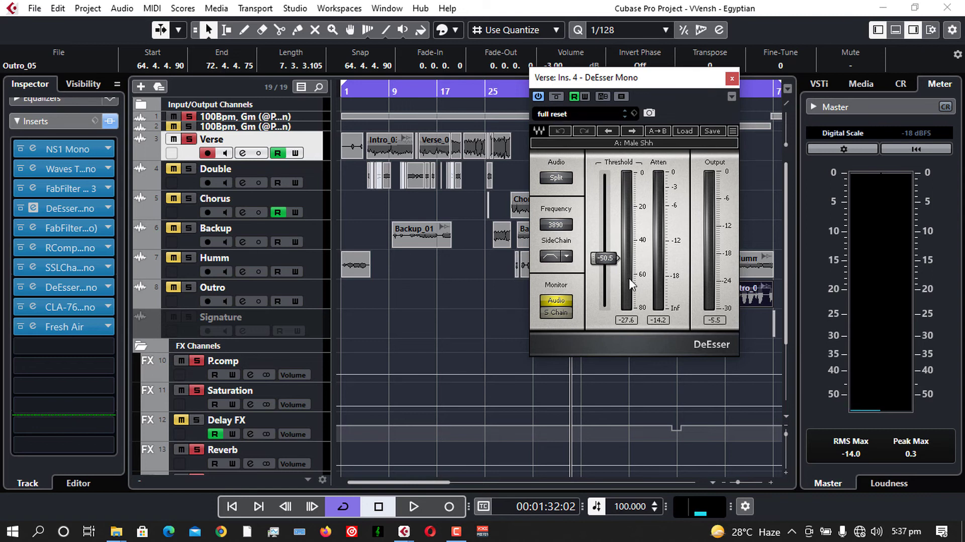
pyautogui.press('space')
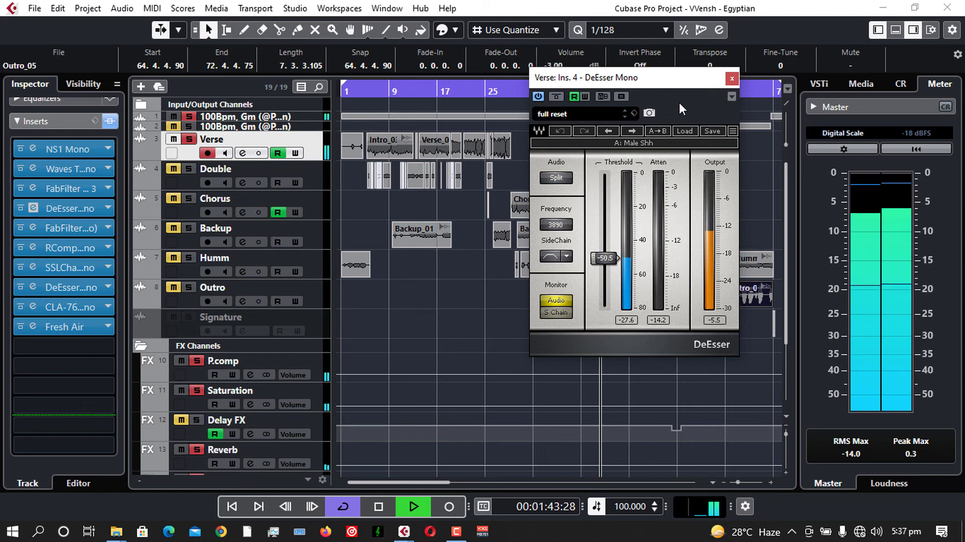
# Close the DeEsser, open the Verse track's FabFilter Pro-Q 3 in insert slot 3, and place the playhead near the start of the Intro clip
pyautogui.press('space')
pyautogui.click(728, 83)
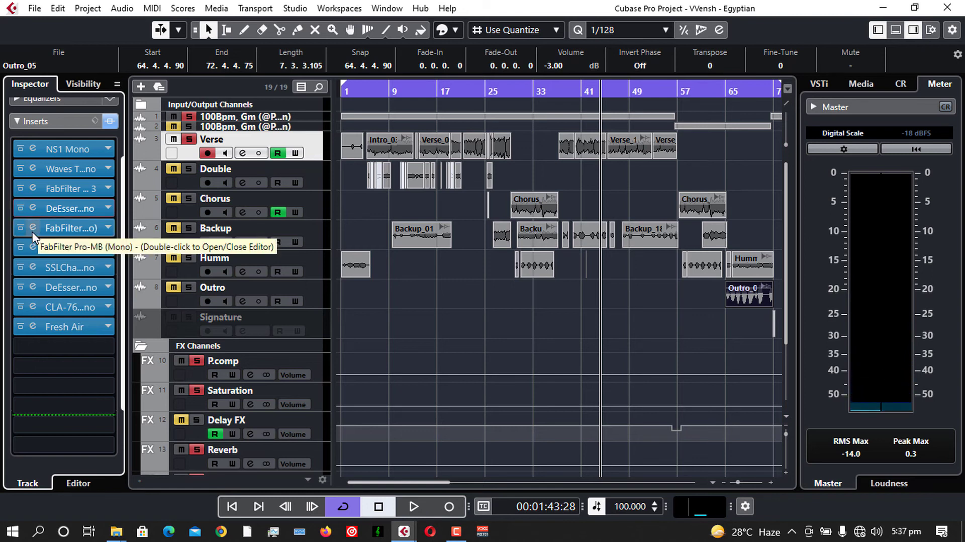
pyautogui.click(31, 190)
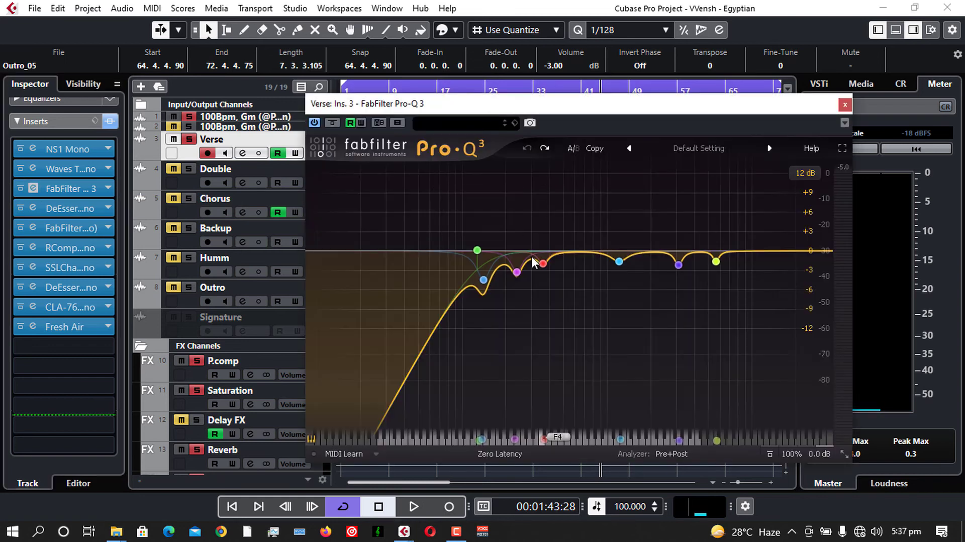
pyautogui.click(542, 264)
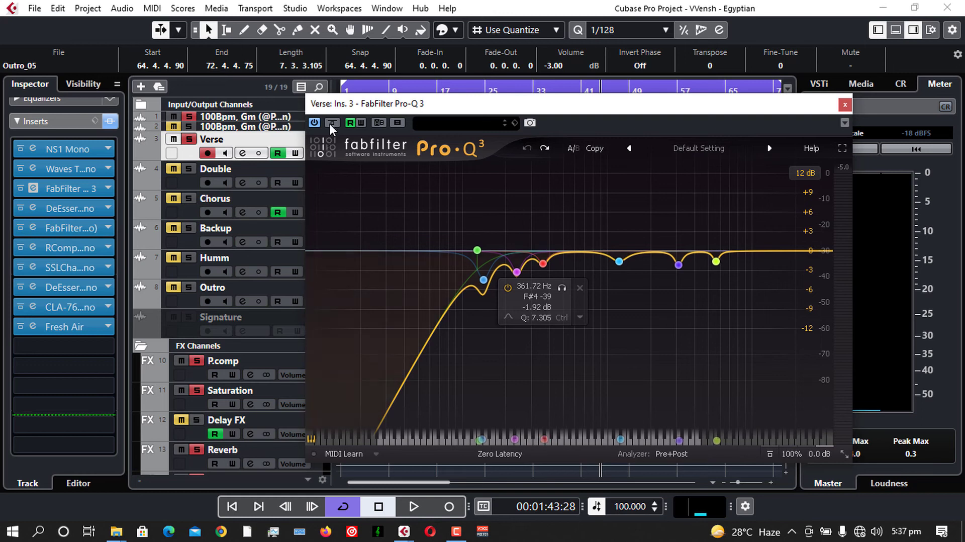
pyautogui.moveTo(455, 108); pyautogui.dragTo(451, 224)
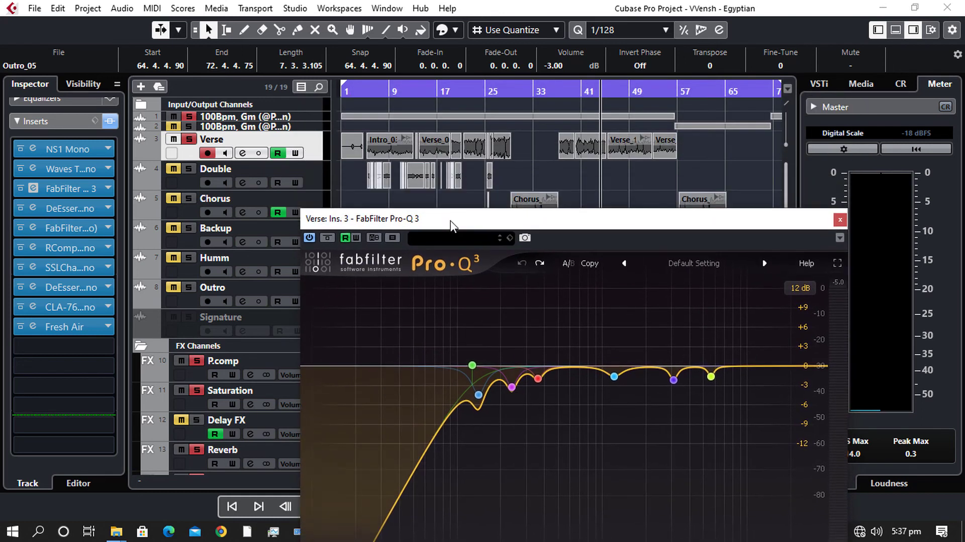
pyautogui.click(375, 92)
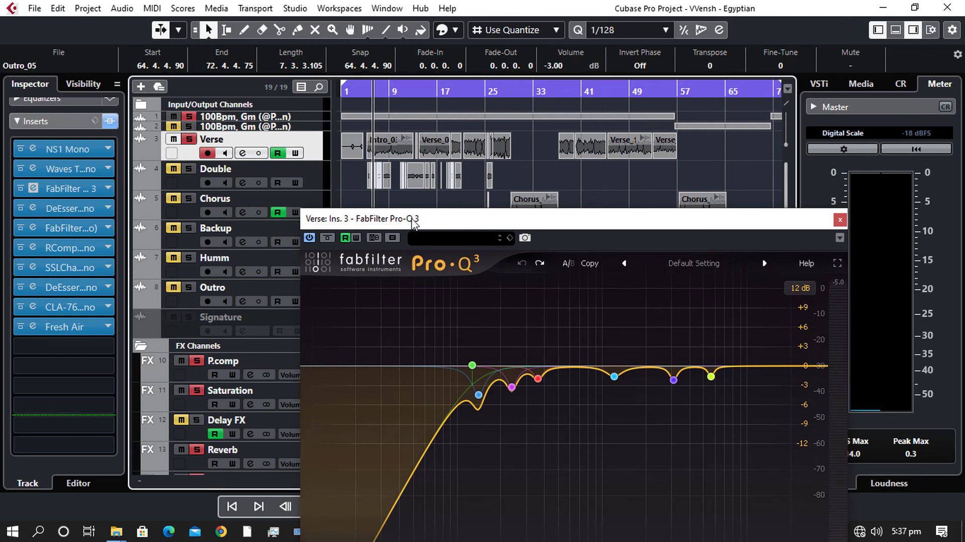
pyautogui.moveTo(413, 224); pyautogui.dragTo(430, 107)
# Play the soloed tracks while comparing the Pro-Q 3 bypassed and active twice, and close the equalizer after stopping playback
pyautogui.press('space')
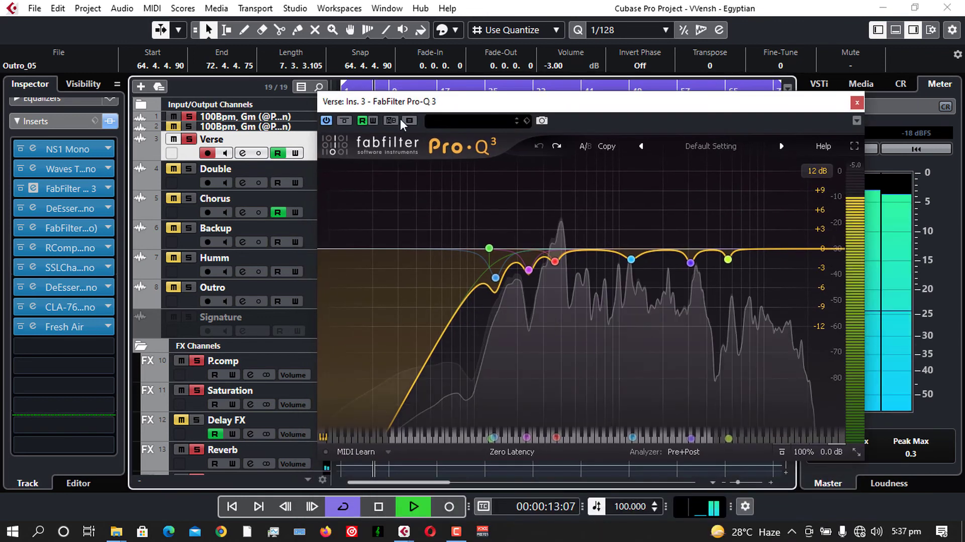
pyautogui.click(345, 121)
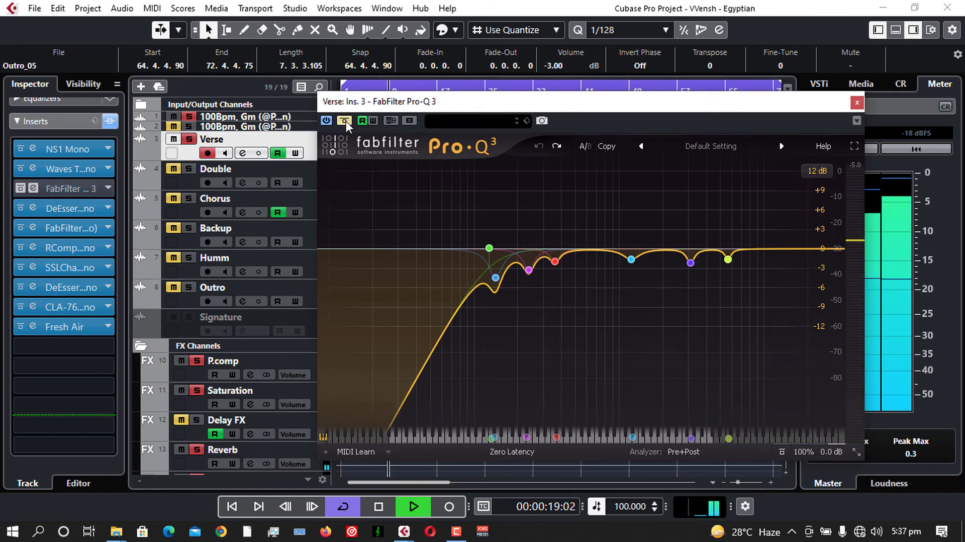
pyautogui.click(346, 121)
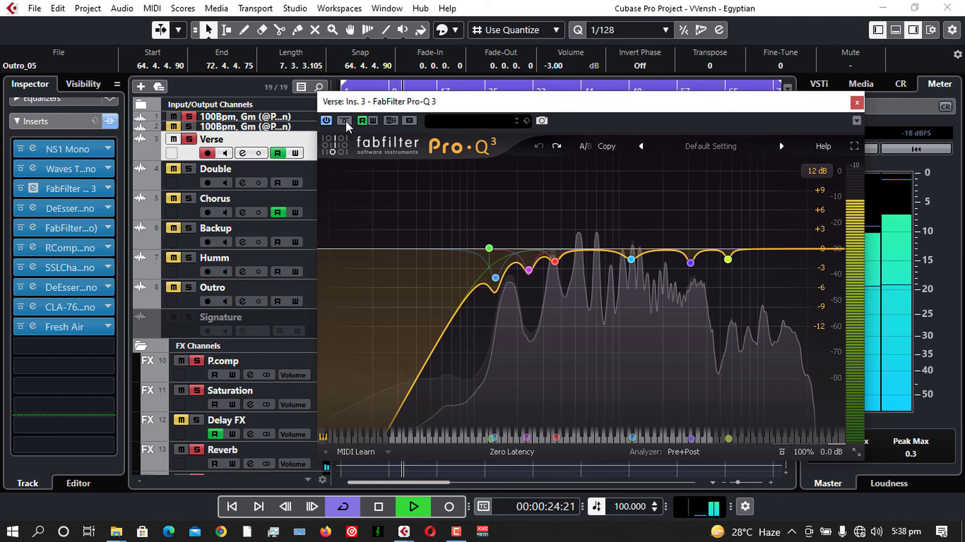
pyautogui.click(344, 121)
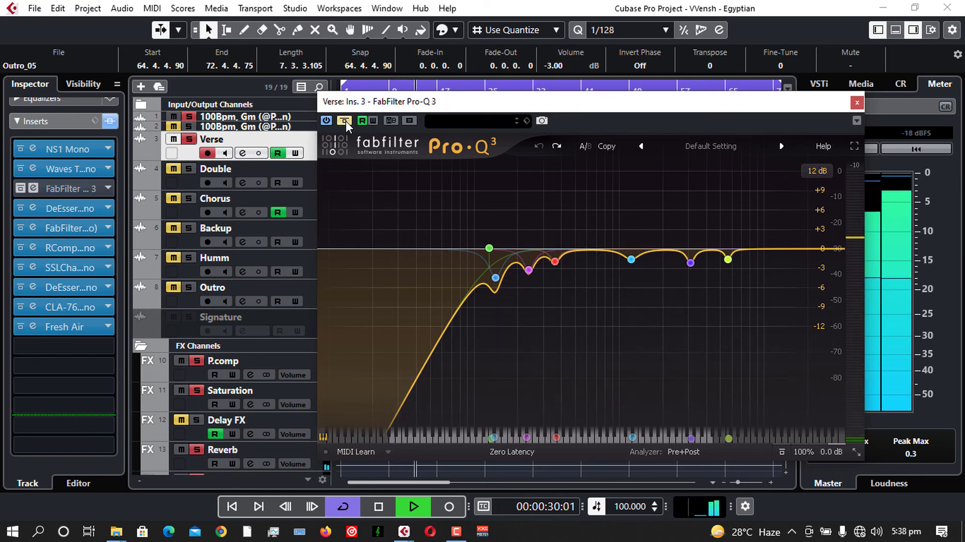
pyautogui.click(345, 121)
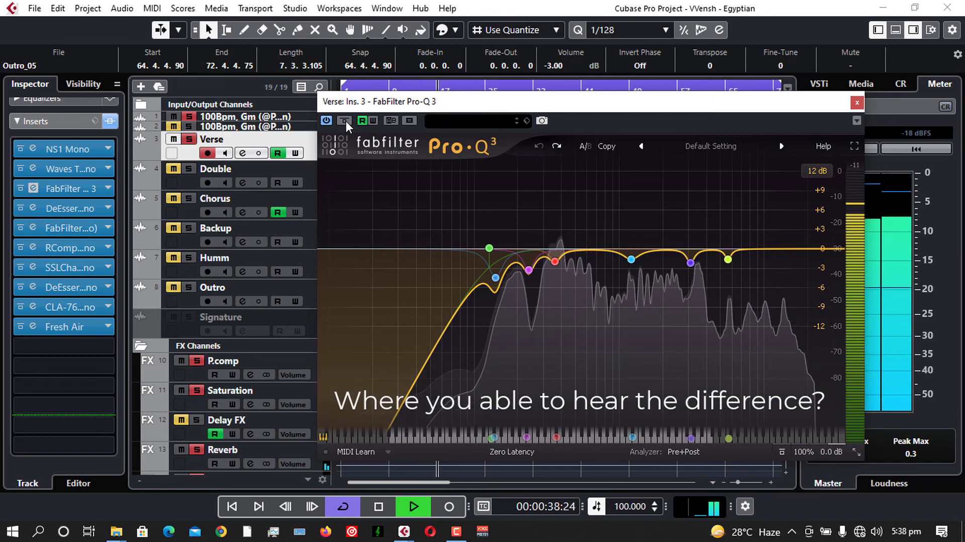
pyautogui.press('space')
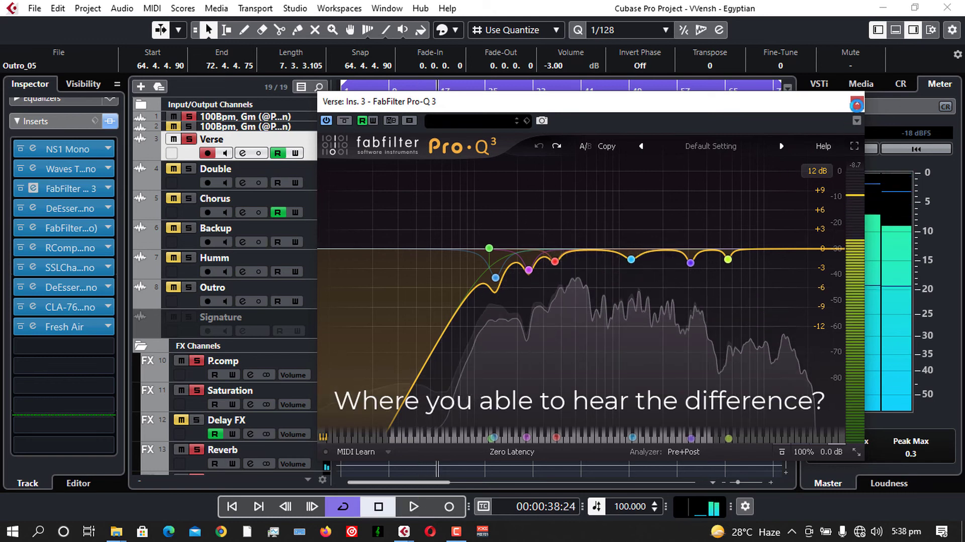
pyautogui.click(857, 105)
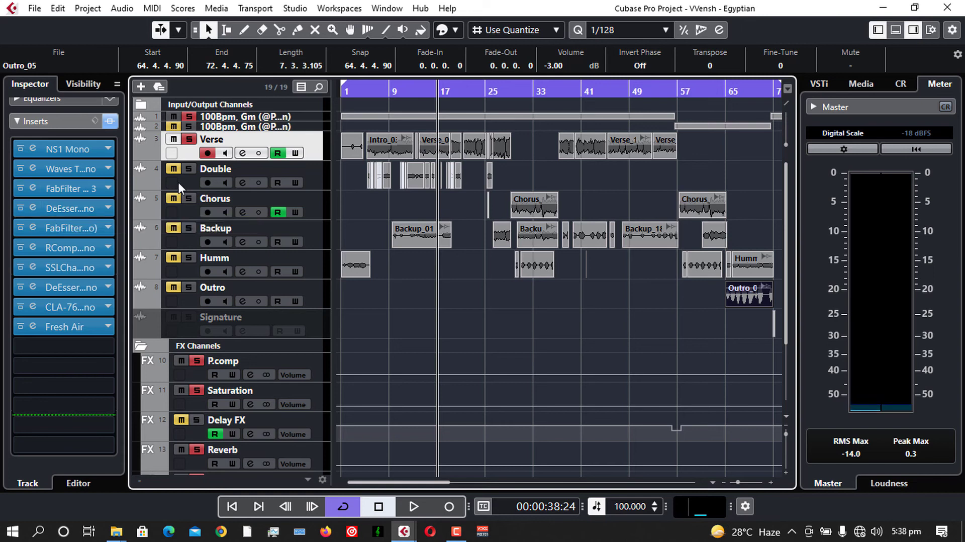
# Revisit the Verse track's DeEsser Mono, and open FabFilter Pro-MB in insert slot 5 with its window shifted off the track list
pyautogui.click(32, 209)
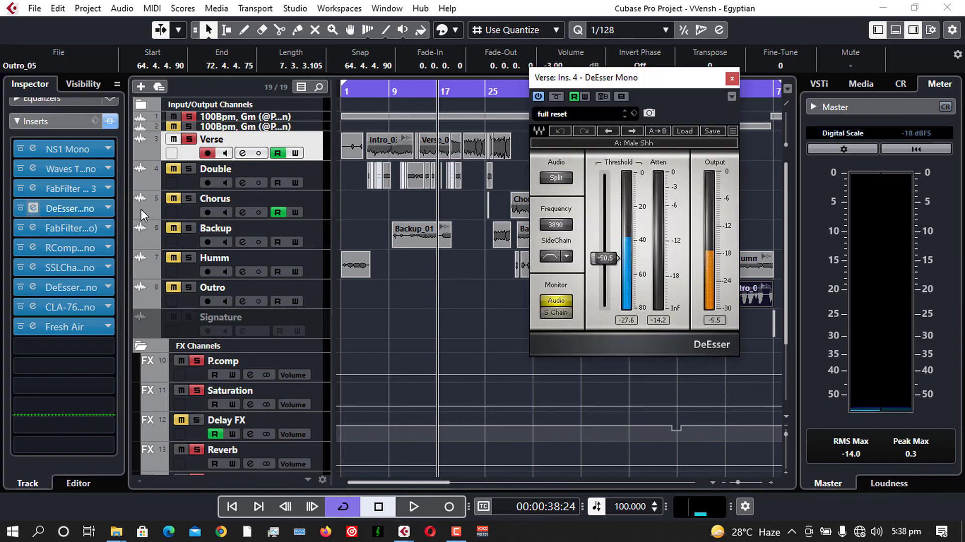
pyautogui.click(731, 78)
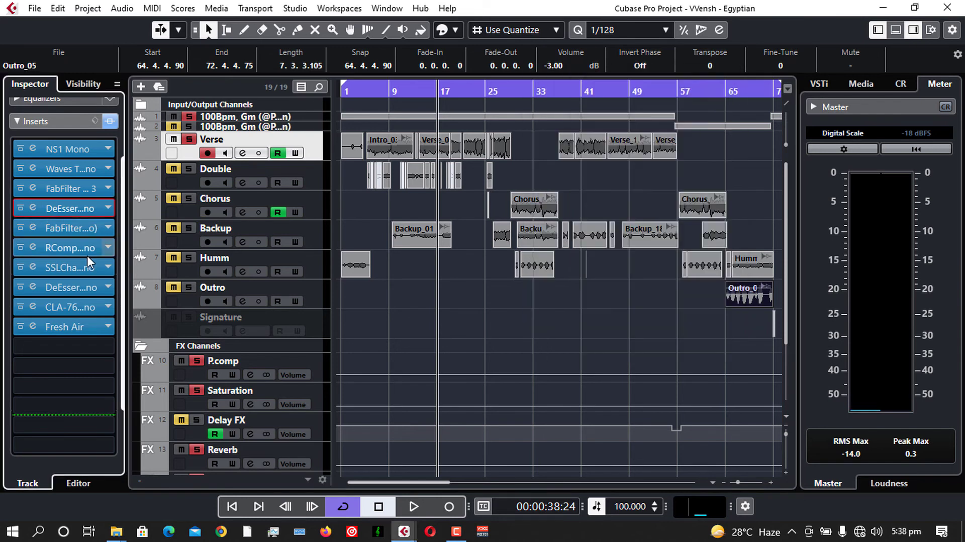
pyautogui.click(32, 228)
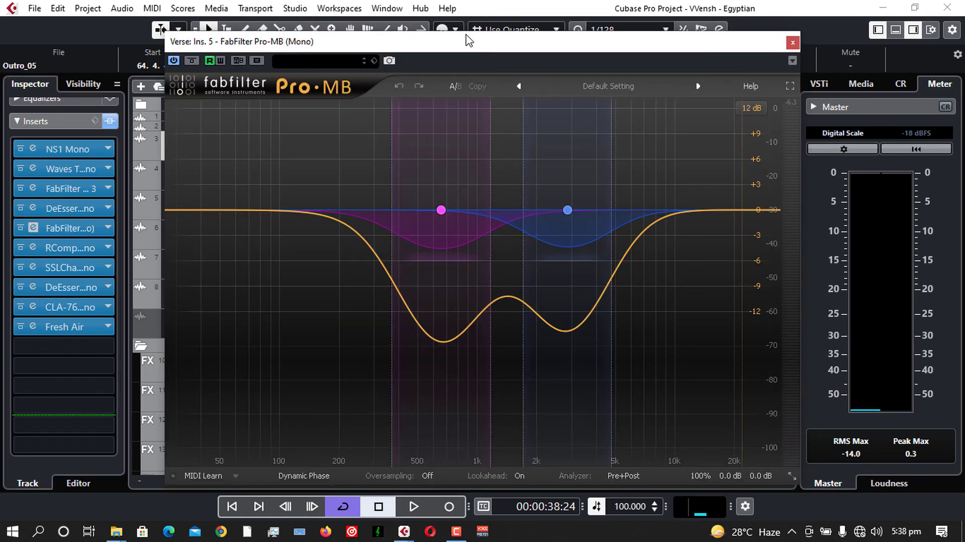
pyautogui.moveTo(308, 111)
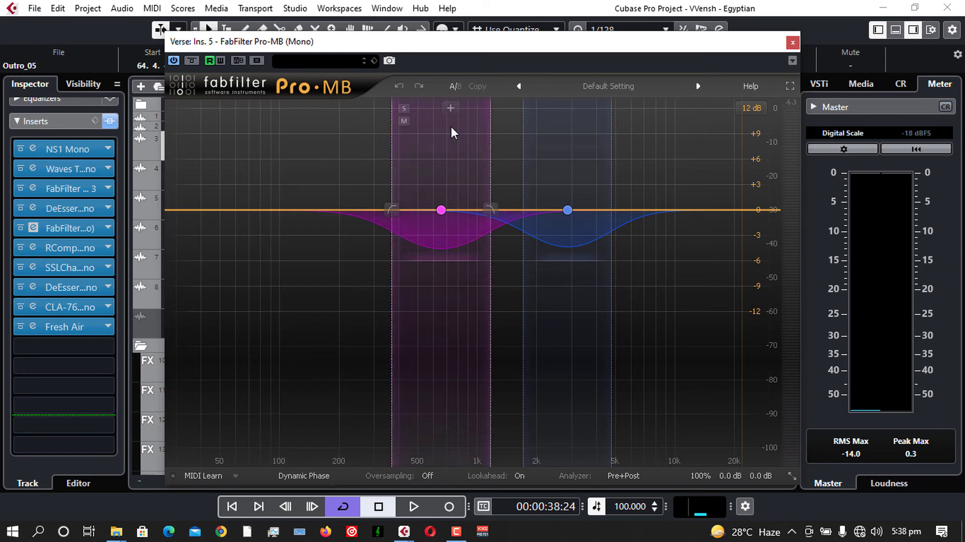
pyautogui.moveTo(502, 47); pyautogui.dragTo(540, 30)
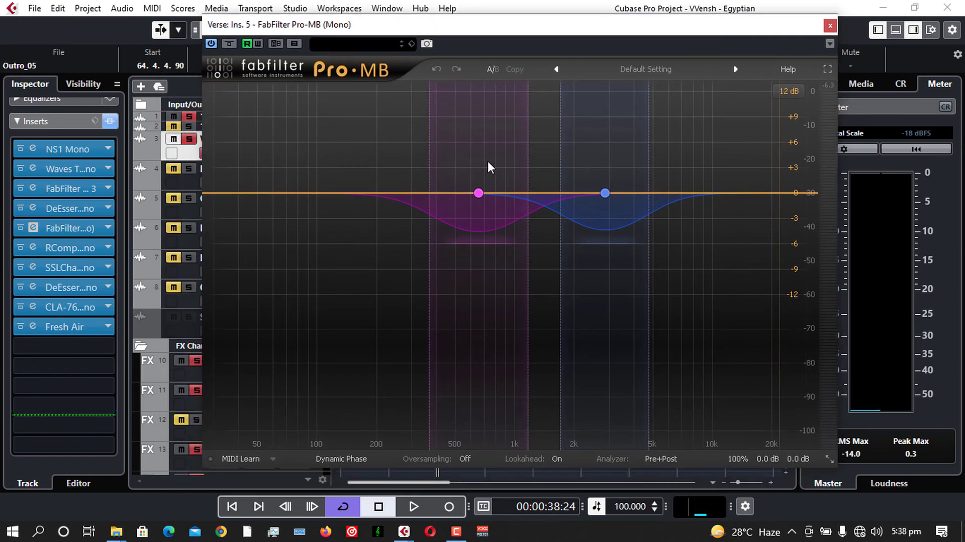
# Play the soloed tracks to watch how Pro-MB's Band 1 and upper band react to the vocal, and stop playback
pyautogui.moveTo(478, 193)
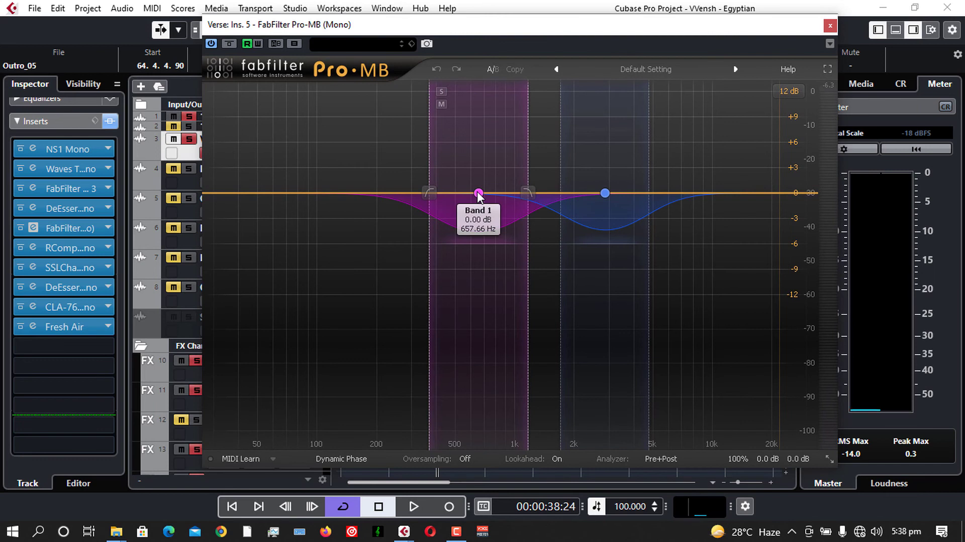
pyautogui.press('space')
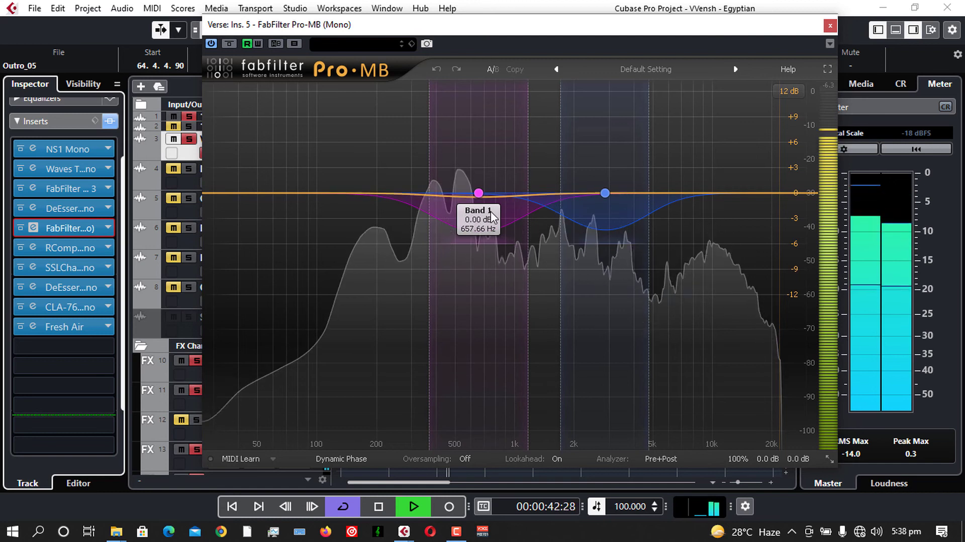
pyautogui.press('space')
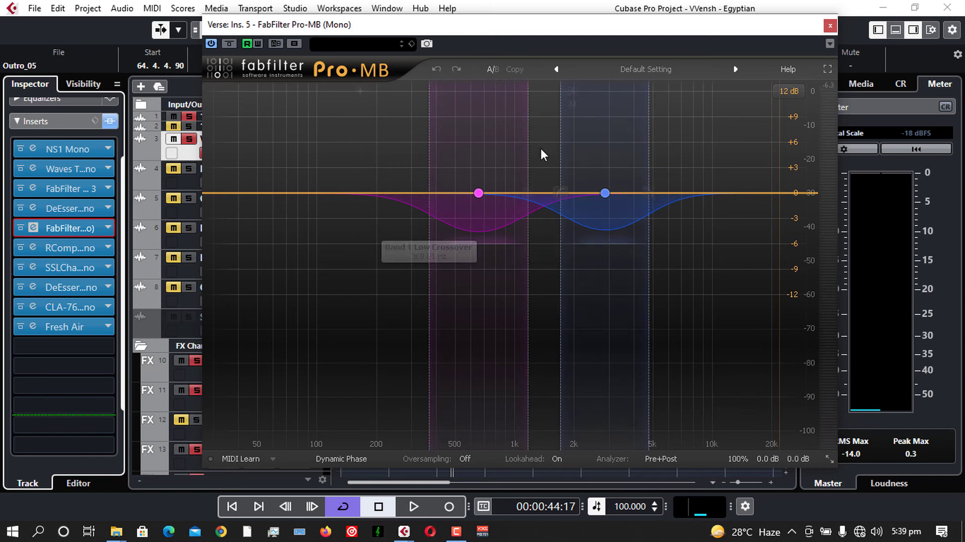
# Close Pro-MB and open the Verse track's RCompressor Mono in insert slot 6, moving its window clear of the track list
pyautogui.click(831, 26)
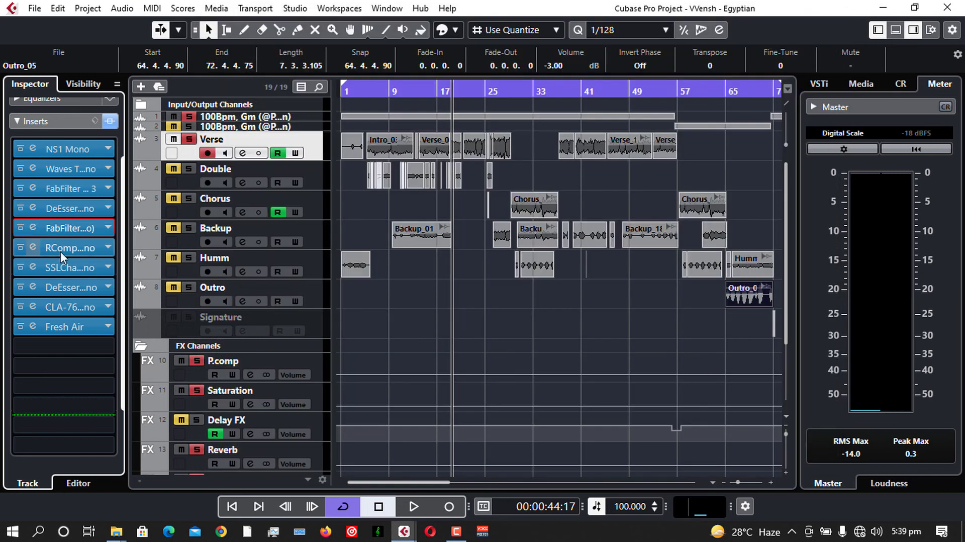
pyautogui.click(35, 246)
pyautogui.click(33, 247)
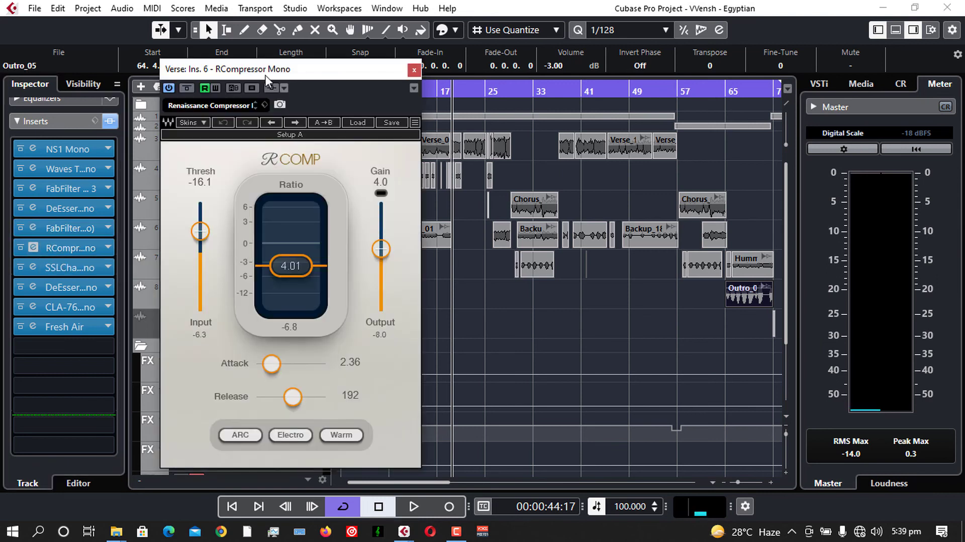
pyautogui.moveTo(285, 71); pyautogui.dragTo(575, 50)
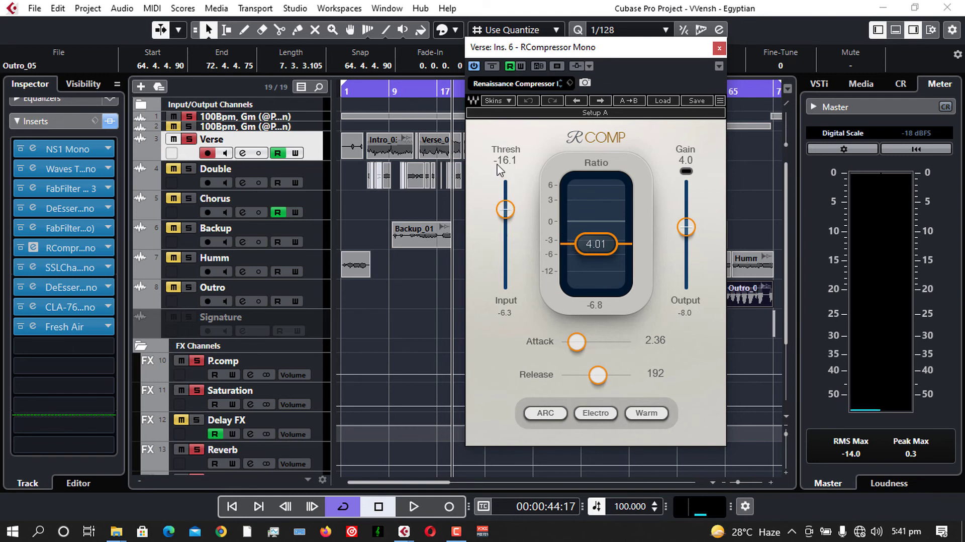
# Audition the RCompressor's threshold at 0.0 and at -15.9 during playback, and undo the threshold change
pyautogui.press('space')
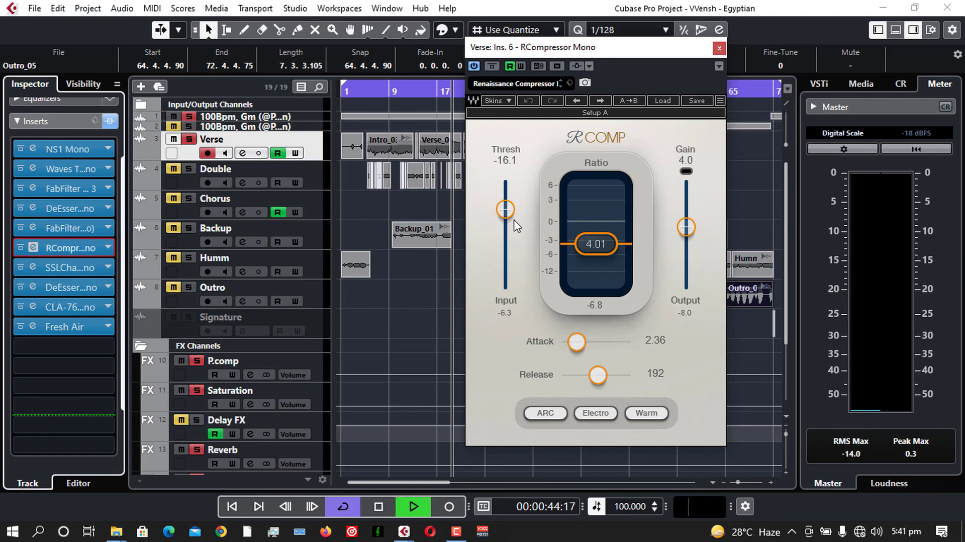
pyautogui.moveTo(505, 208); pyautogui.dragTo(506, 182)
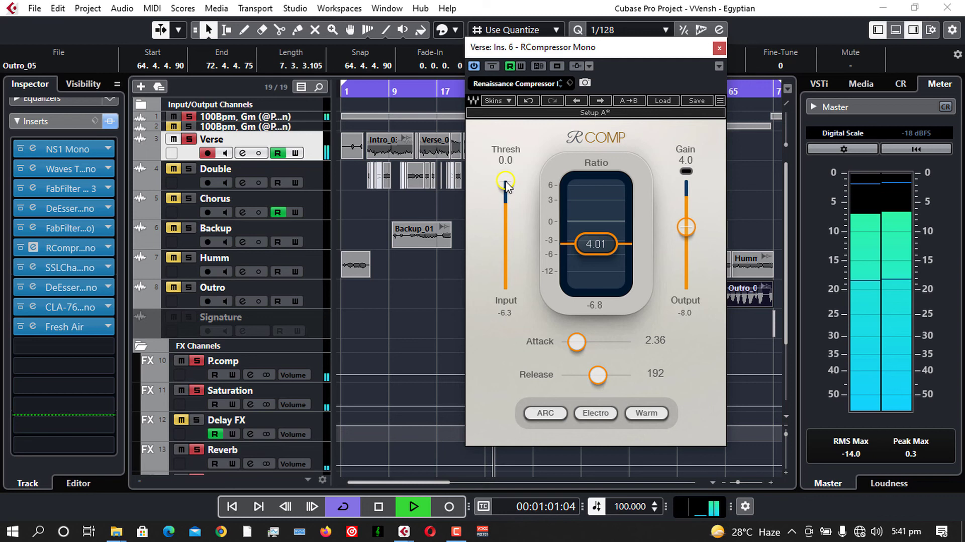
pyautogui.moveTo(505, 181); pyautogui.dragTo(505, 208)
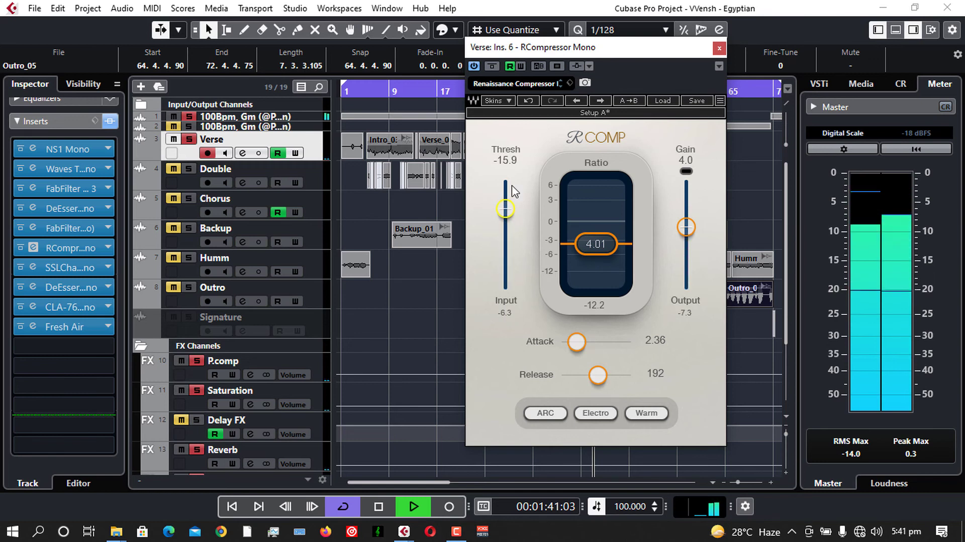
pyautogui.click(524, 104)
pyautogui.press('space')
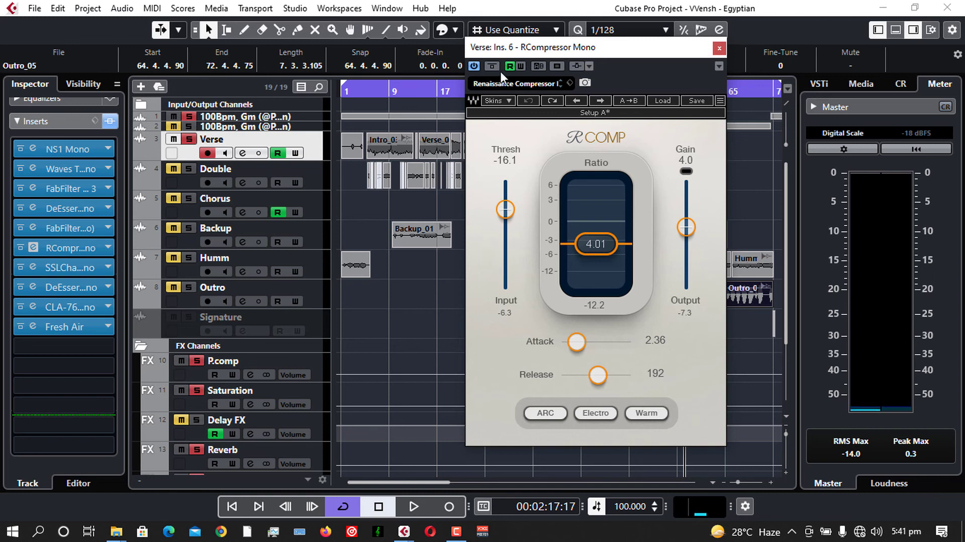
# Play the soloed tracks from about bar 5 to hear the vocal through the RCompressor
pyautogui.click(374, 94)
pyautogui.click(370, 93)
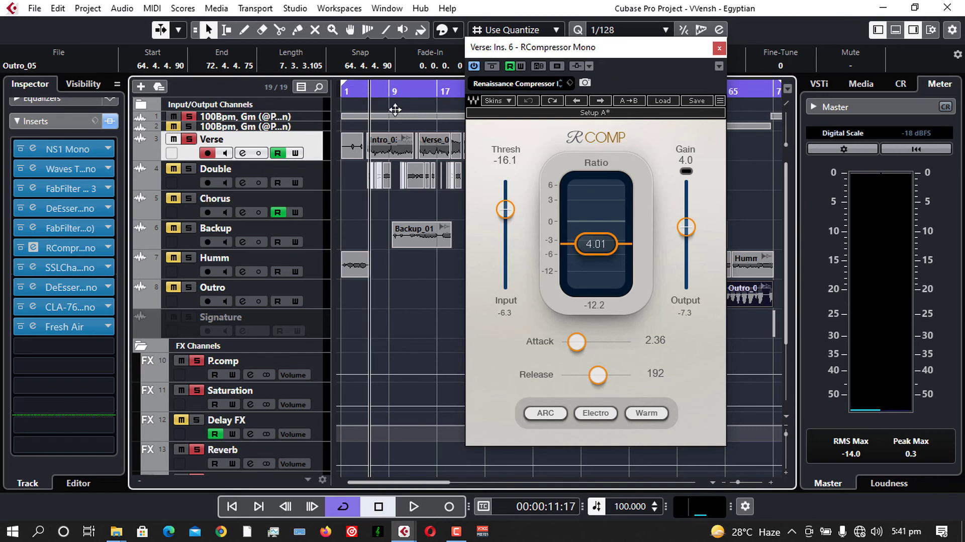
pyautogui.press('space')
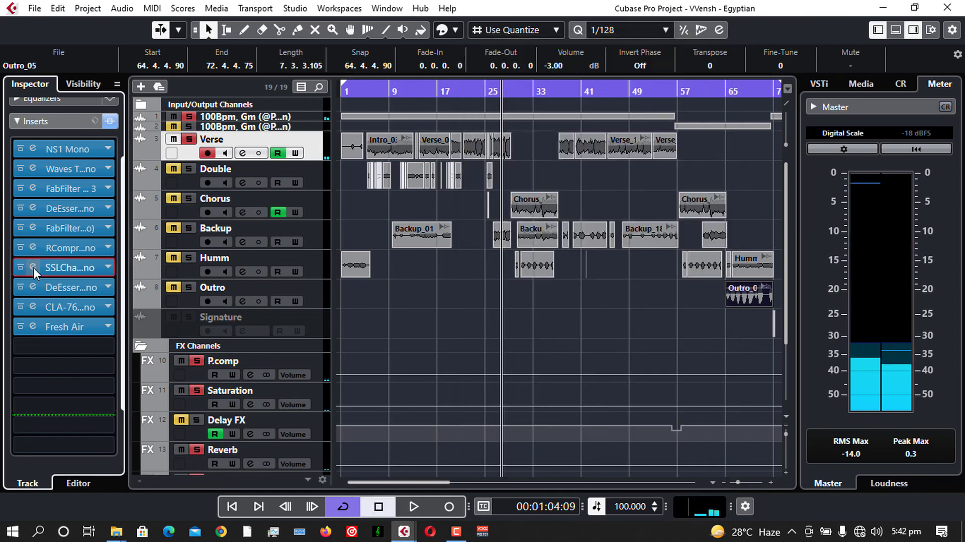
# Open the Verse track's SSLChannel Mono in insert slot 7, examine its expander and equalizer controls, and close it
pyautogui.click(33, 267)
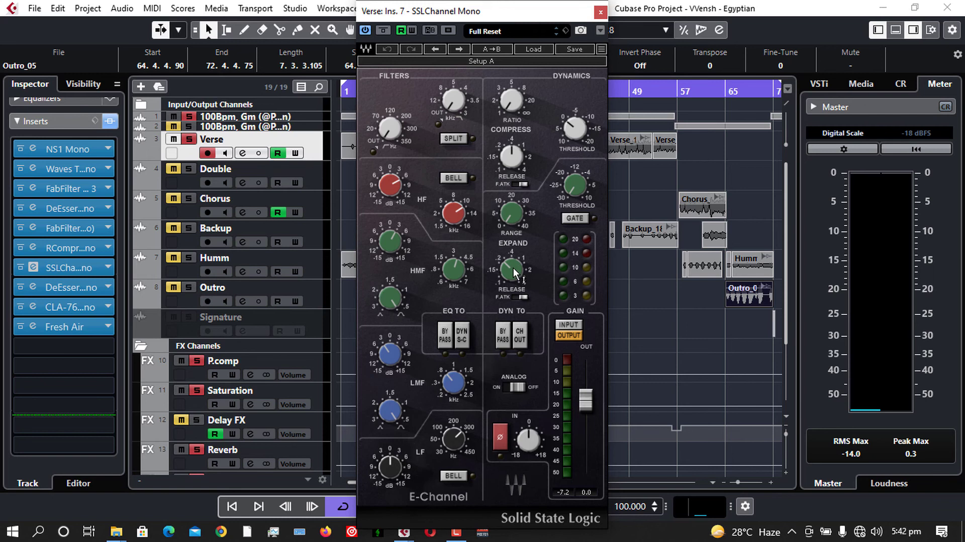
pyautogui.moveTo(514, 267)
pyautogui.moveTo(388, 356)
pyautogui.moveTo(508, 216)
pyautogui.click(602, 12)
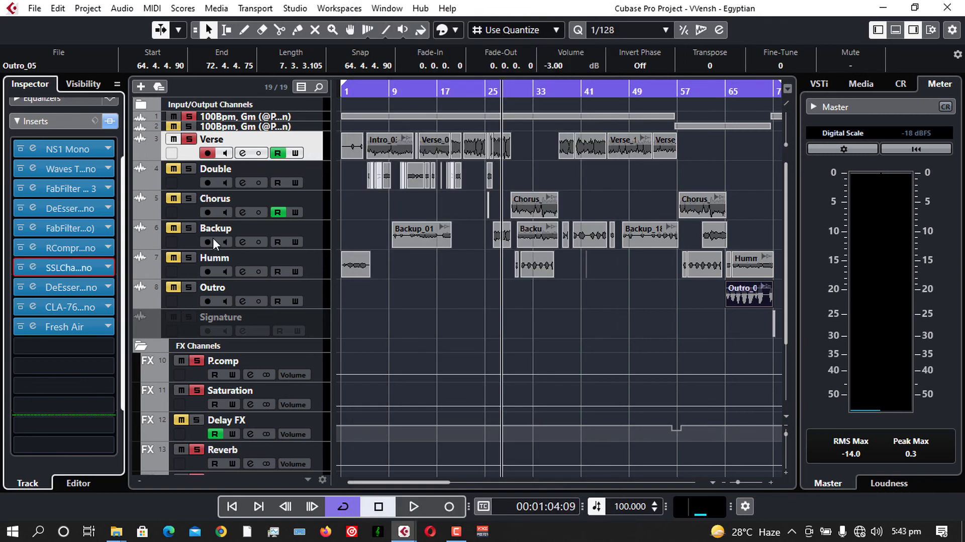
# Reopen the Verse track's SSLChannel Mono clear of the track list, and play the soloed tracks from about bar 5
pyautogui.click(33, 268)
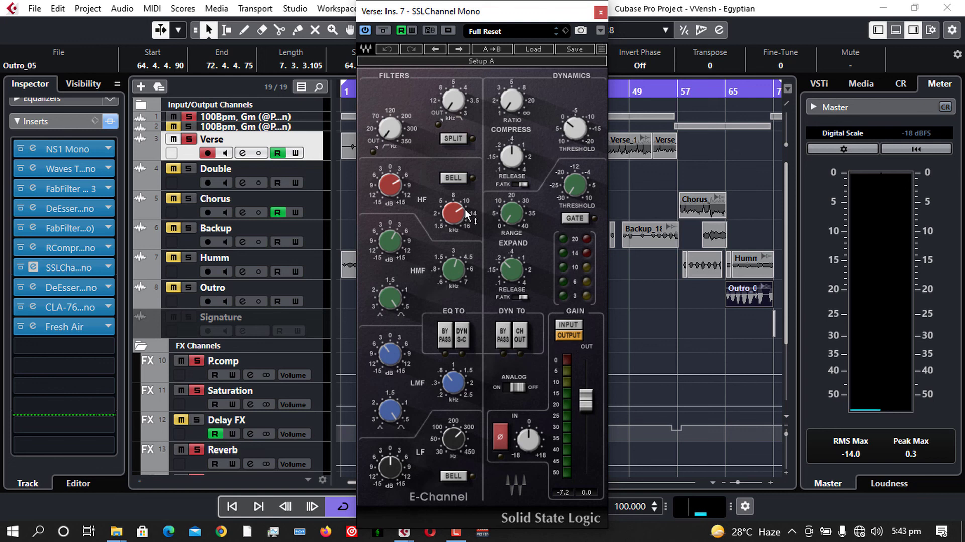
pyautogui.moveTo(462, 214)
pyautogui.moveTo(427, 12); pyautogui.dragTo(590, 37)
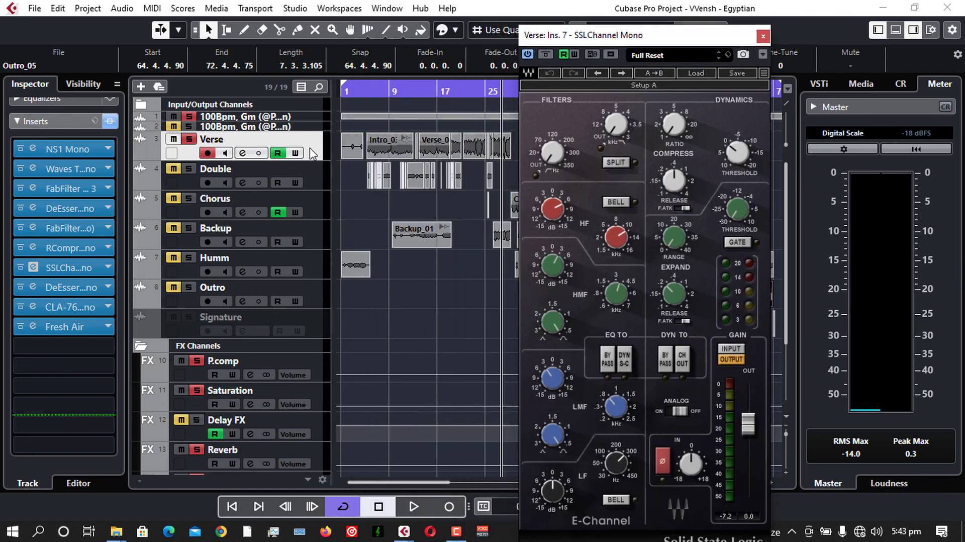
pyautogui.click(366, 91)
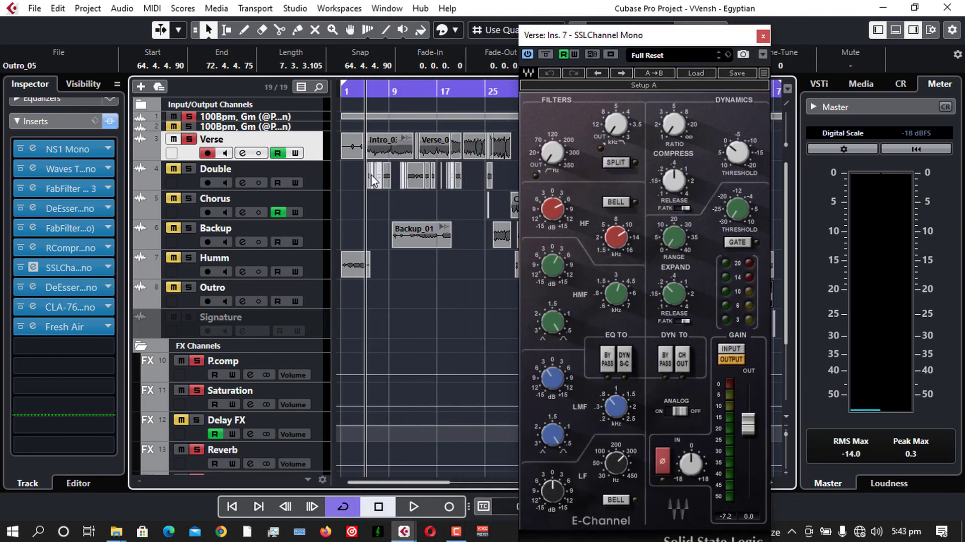
pyautogui.press('space')
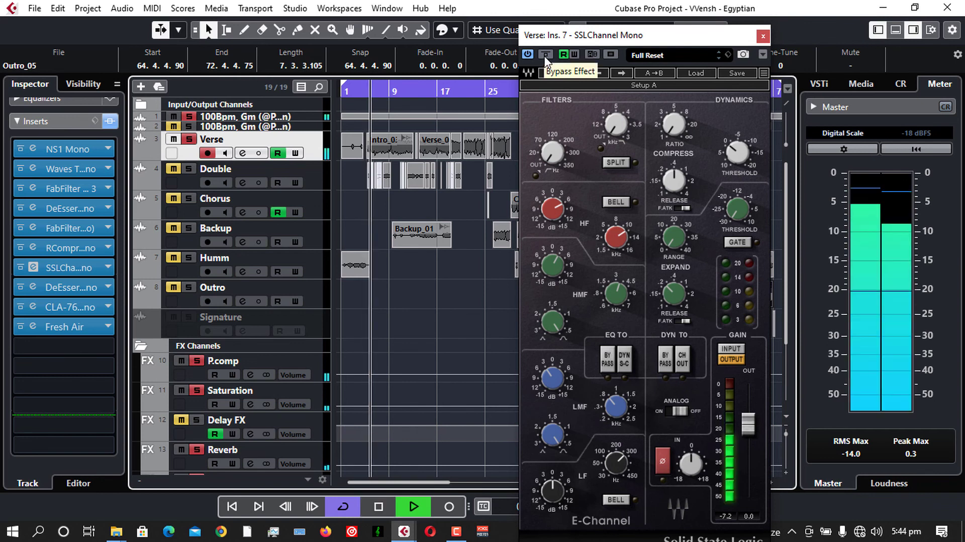
# Compare the vocal with the SSLChannel Mono bypassed and active, then close the plug-in and stop playback
pyautogui.click(545, 54)
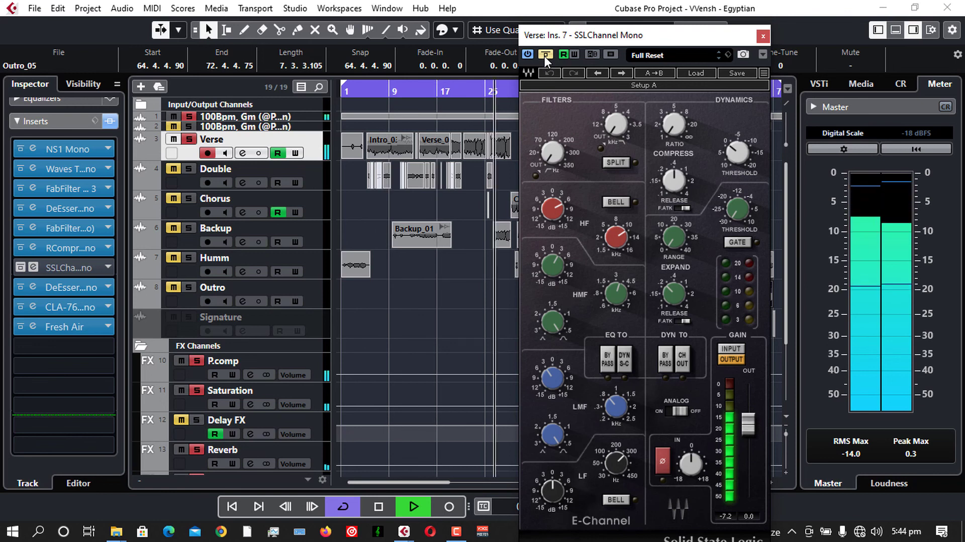
pyautogui.click(544, 56)
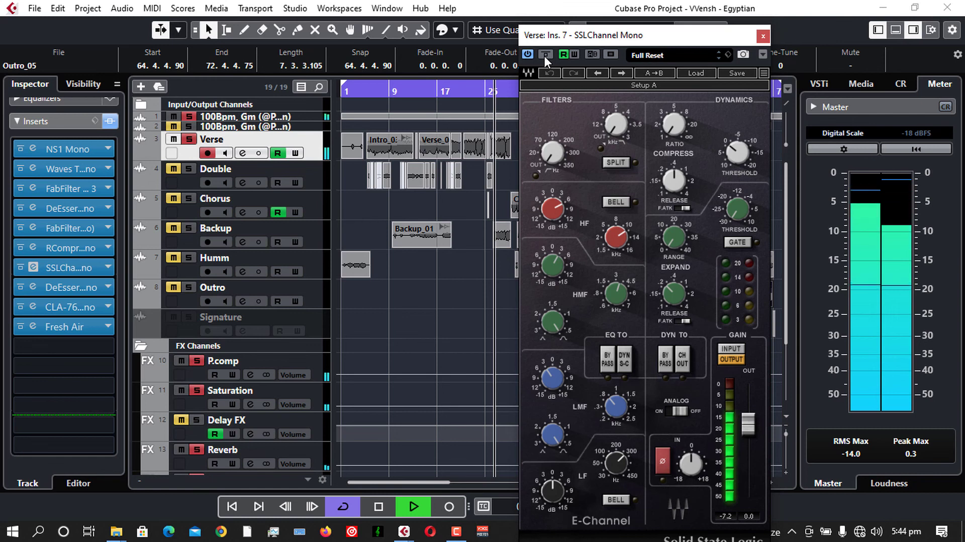
pyautogui.click(760, 36)
pyautogui.press('space')
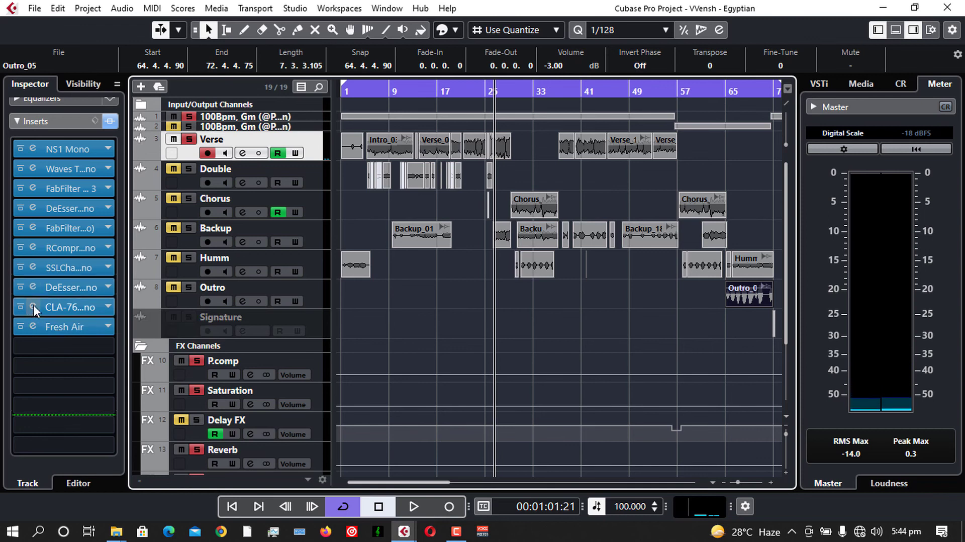
# Examine the settings and factory presets of the Verse track's DeEsser Mono in insert slot 8, keeping the Male Ess setup
pyautogui.click(30, 288)
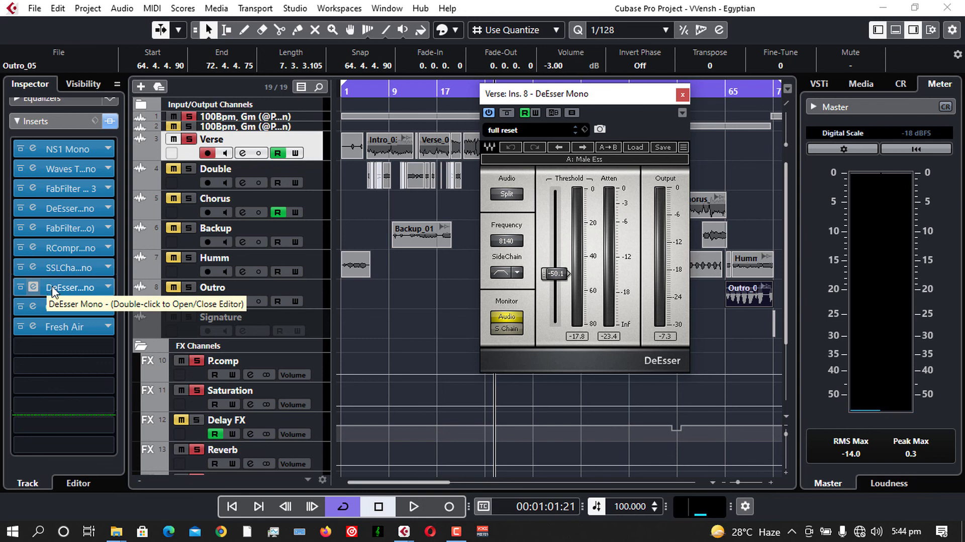
pyautogui.click(617, 155)
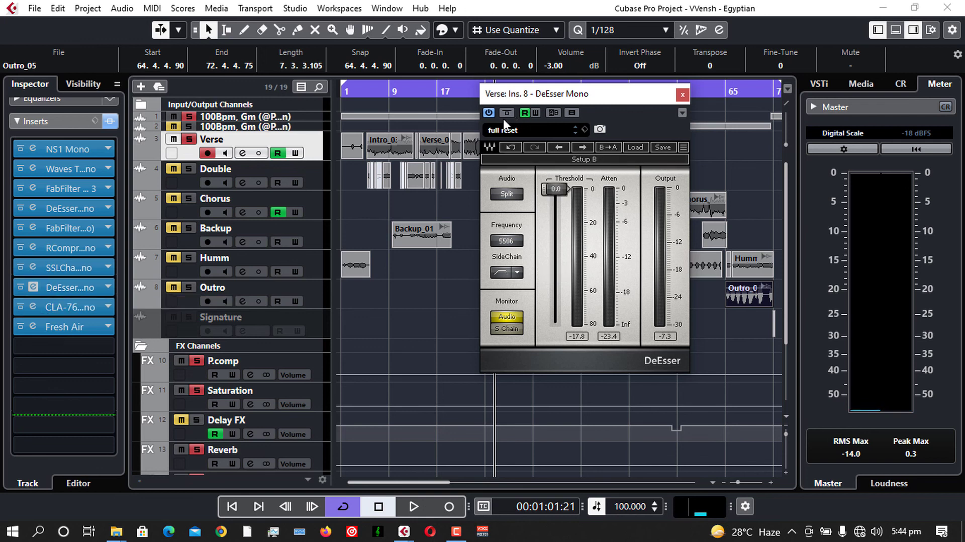
pyautogui.click(510, 146)
pyautogui.click(637, 146)
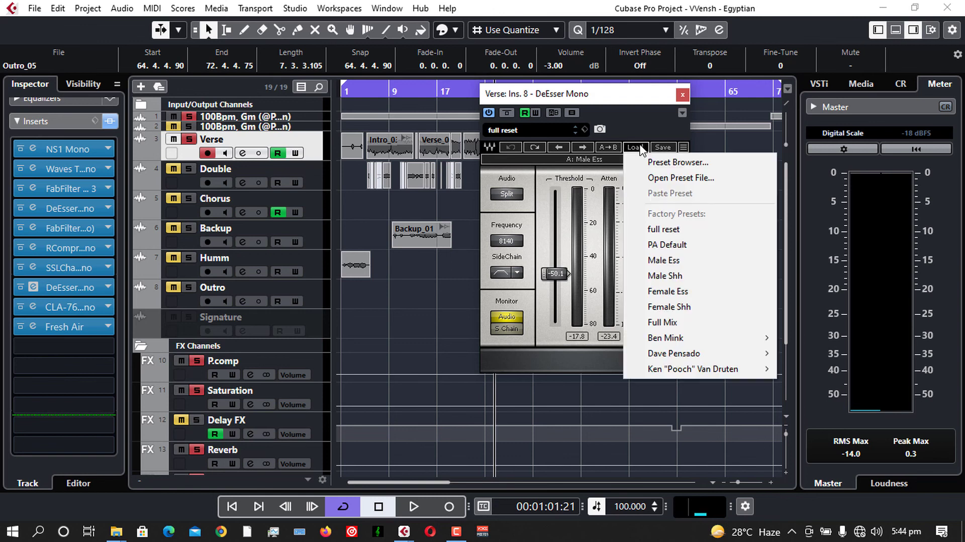
pyautogui.click(669, 293)
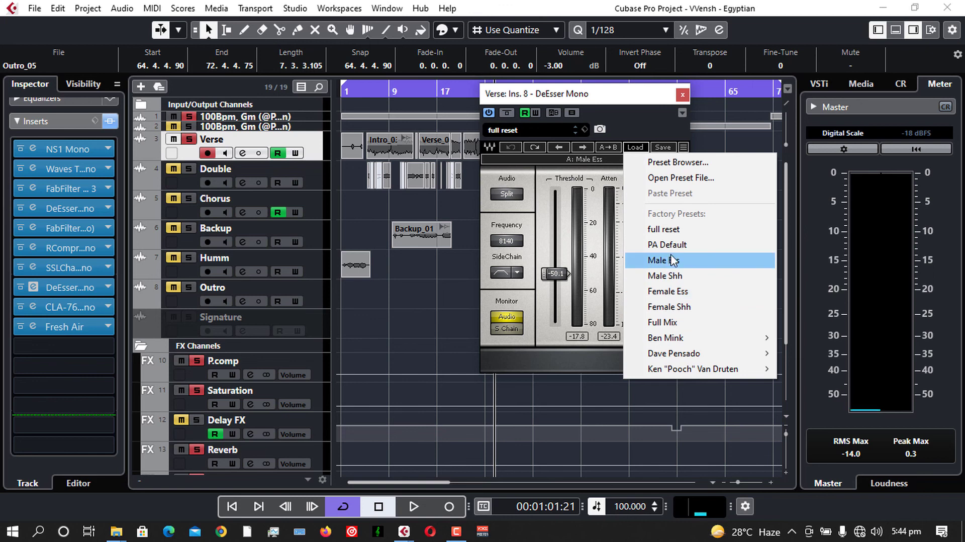
pyautogui.click(619, 104)
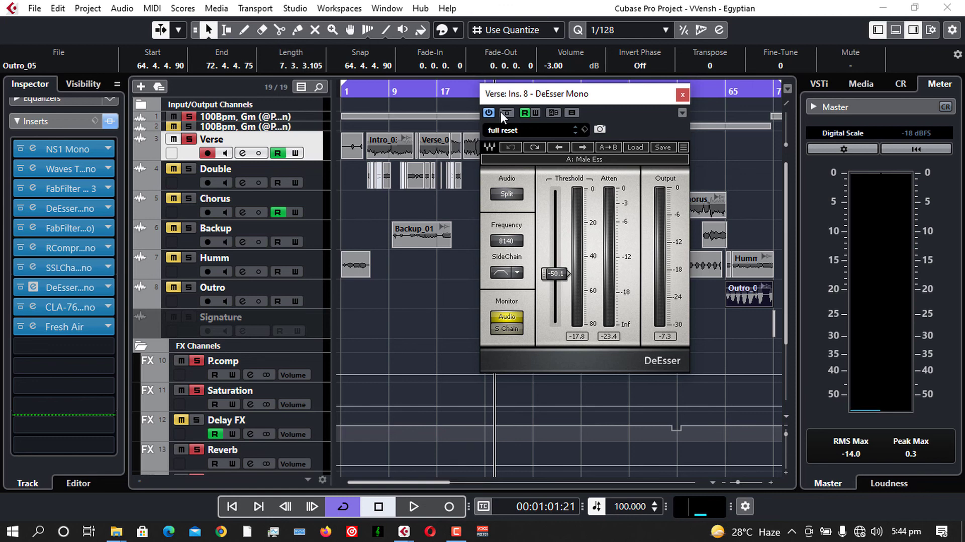
# Compare the vocal with the DeEsser bypassed and active, replaying from about bar 7, and close the plug-in
pyautogui.press('space')
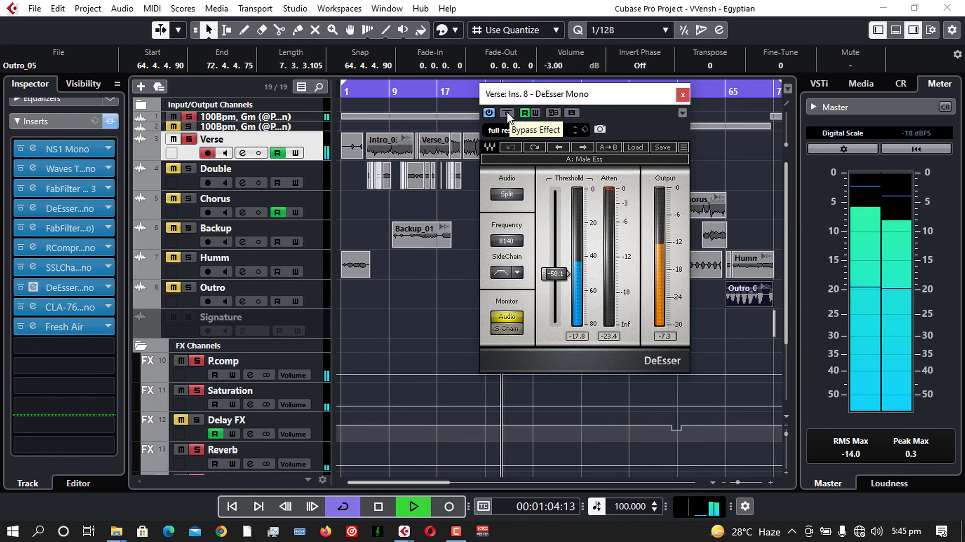
pyautogui.click(507, 113)
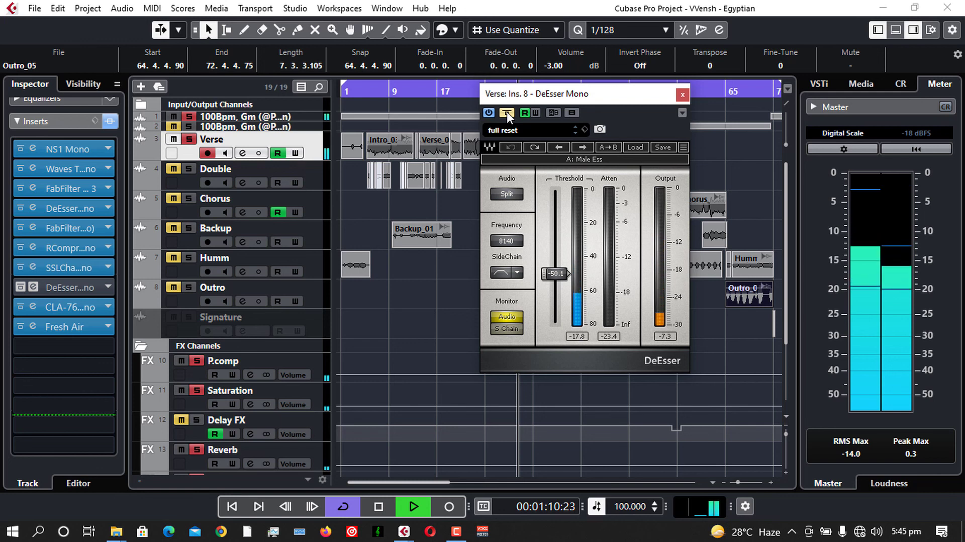
pyautogui.click(376, 91)
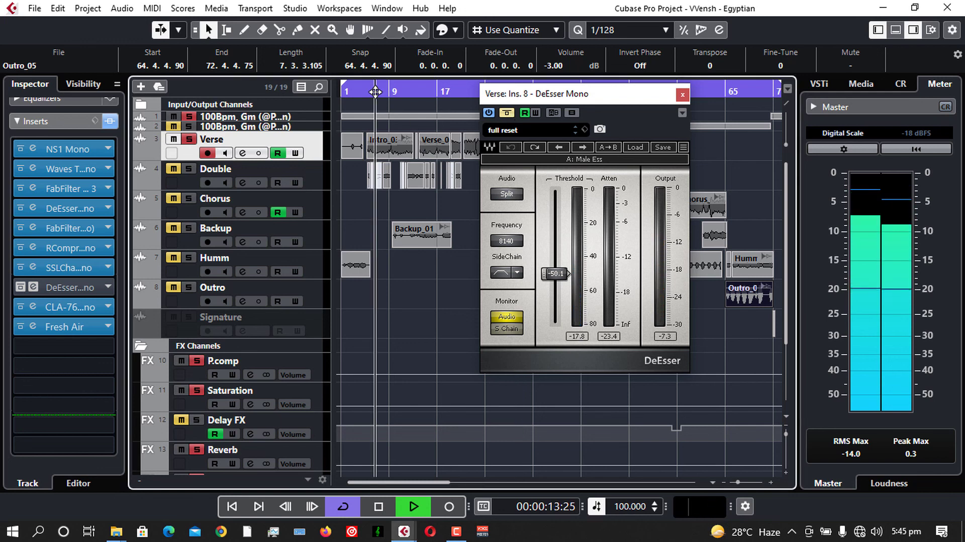
pyautogui.click(506, 114)
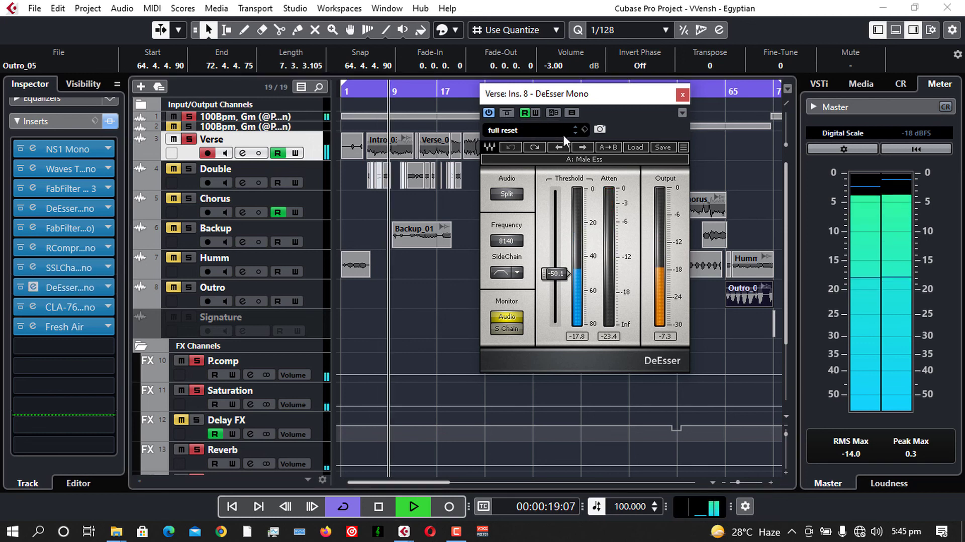
pyautogui.press('space')
pyautogui.click(682, 95)
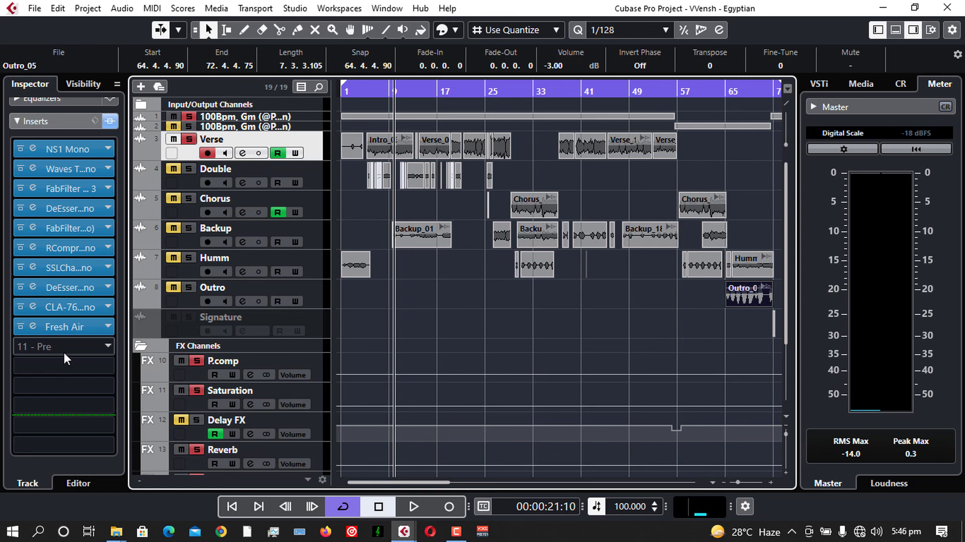
# Open the Verse track's CLA-76 Mono in insert slot 9, examine its controls, and place its window clear of the timeline ruler
pyautogui.click(32, 306)
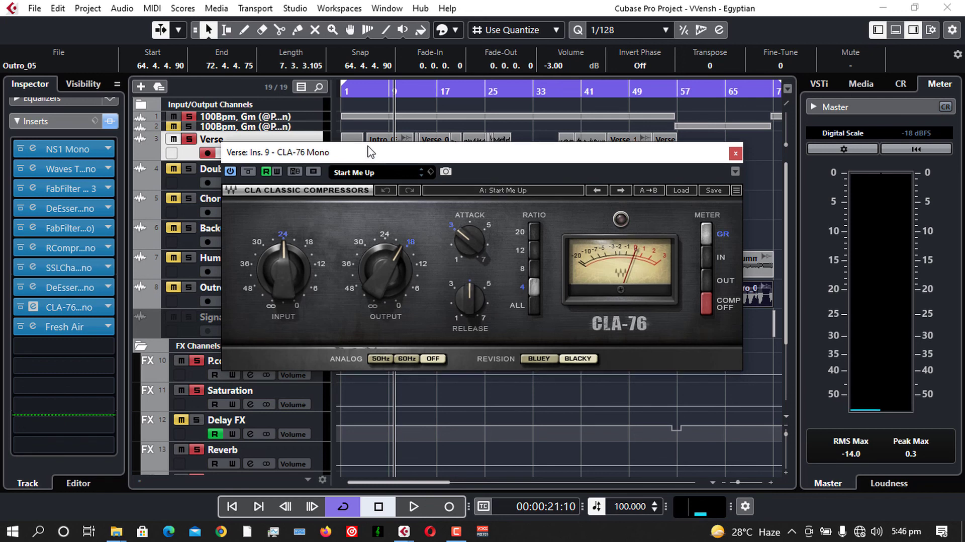
pyautogui.moveTo(369, 157); pyautogui.dragTo(379, 96)
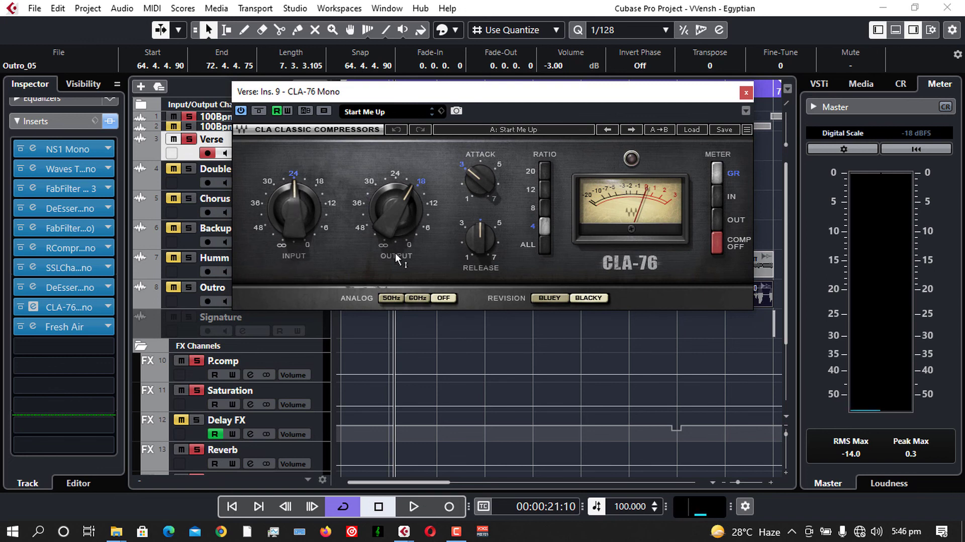
pyautogui.moveTo(408, 194)
pyautogui.moveTo(313, 91); pyautogui.dragTo(310, 180)
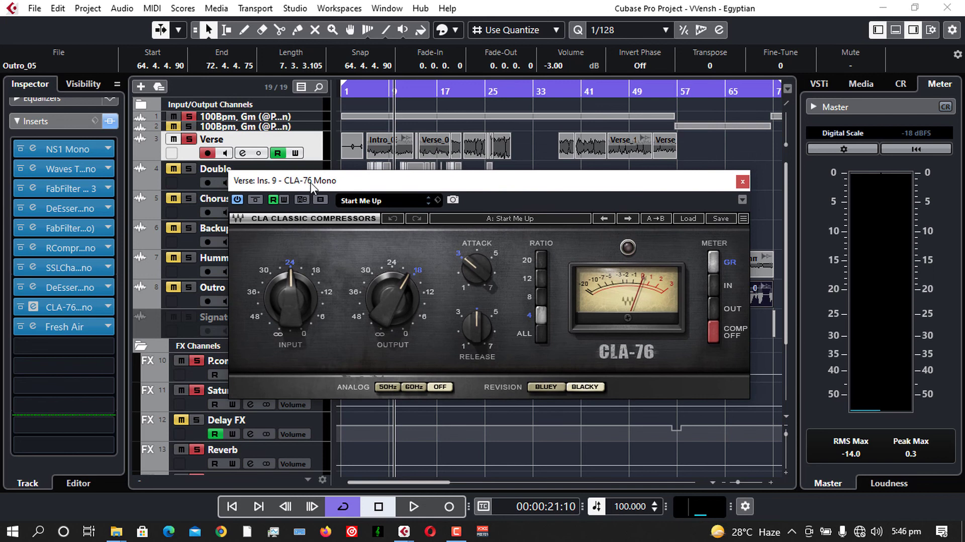
# Play the soloed tracks from about bar 6, compare the CLA-76 bypassed and active, and close the plug-in
pyautogui.click(373, 93)
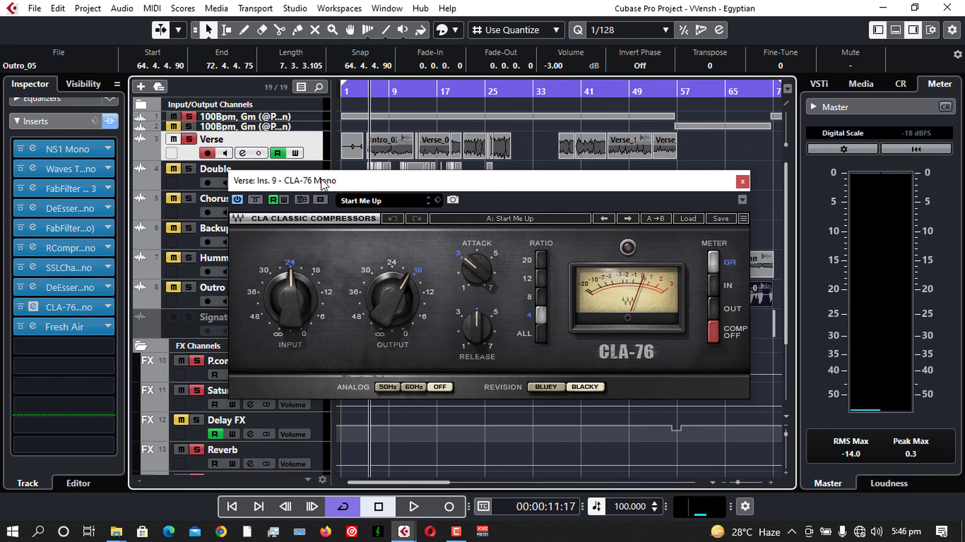
pyautogui.press('space')
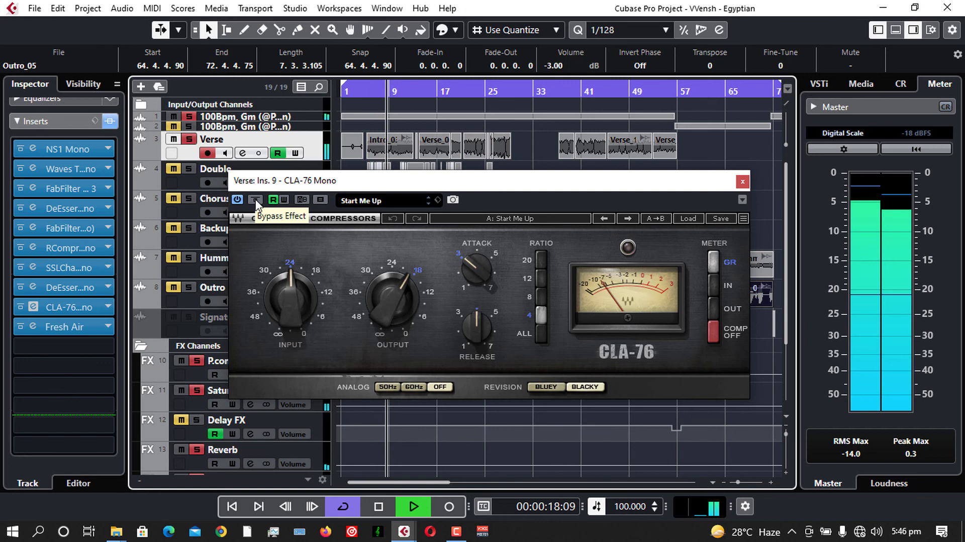
pyautogui.click(255, 200)
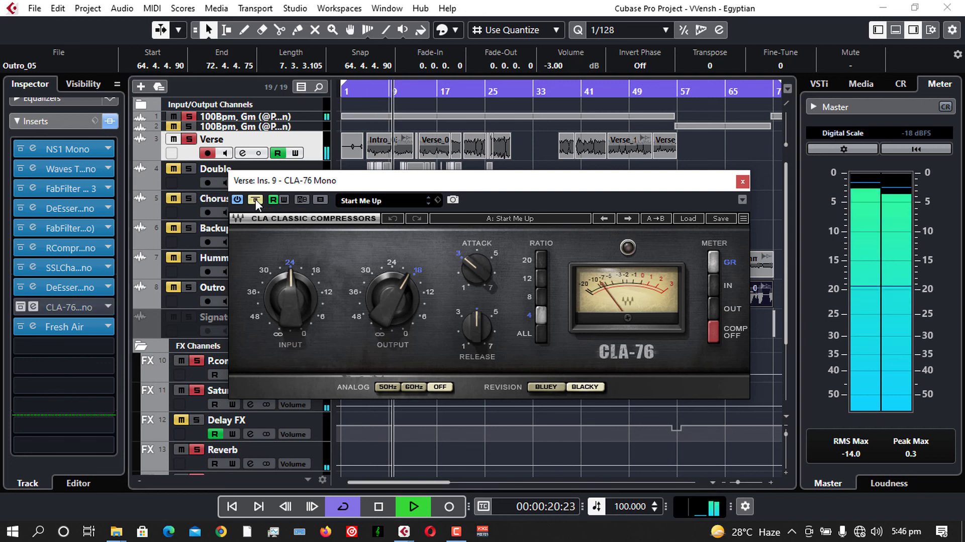
pyautogui.click(255, 199)
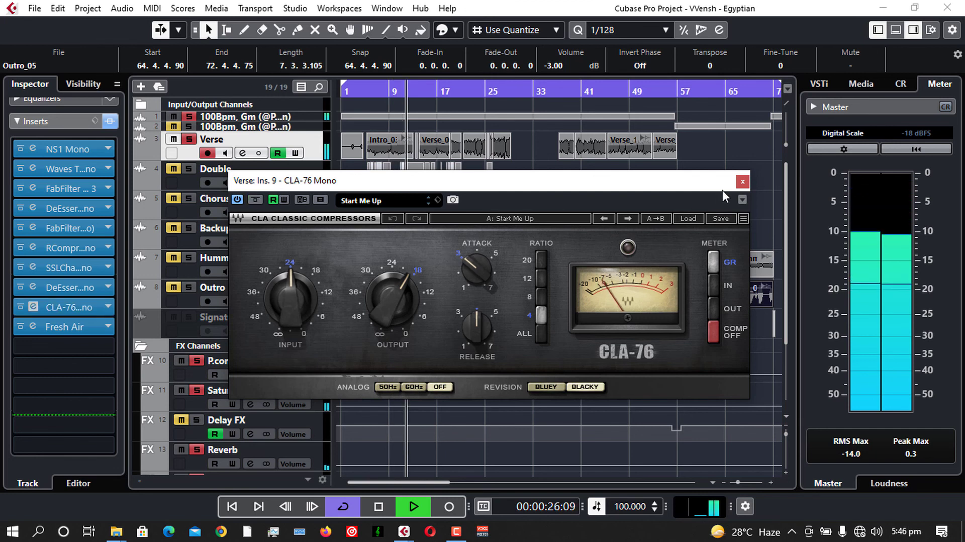
pyautogui.press('space')
pyautogui.click(741, 184)
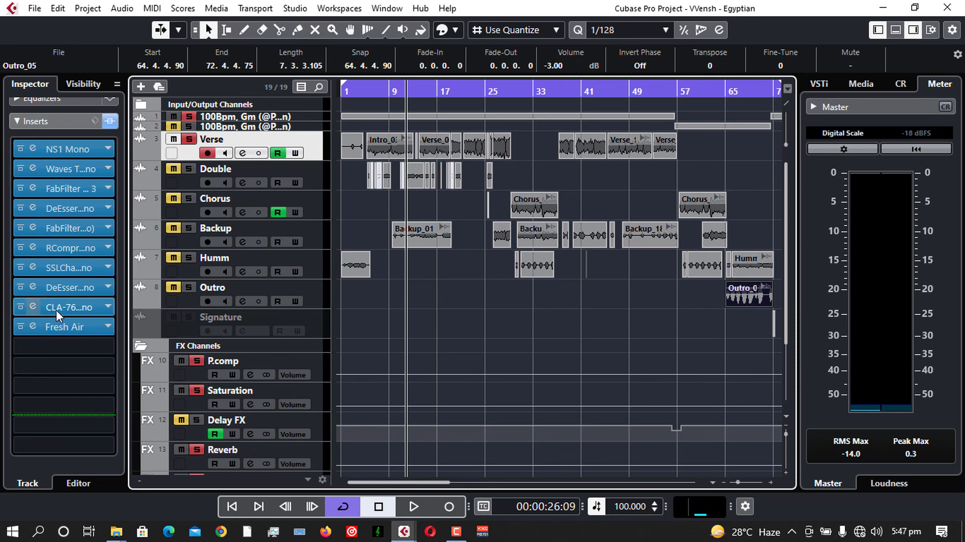
# Review the Verse track's SSLChannel Mono again and examine the Mid Air and High Air settings of Fresh Air in insert slot 10
pyautogui.click(32, 266)
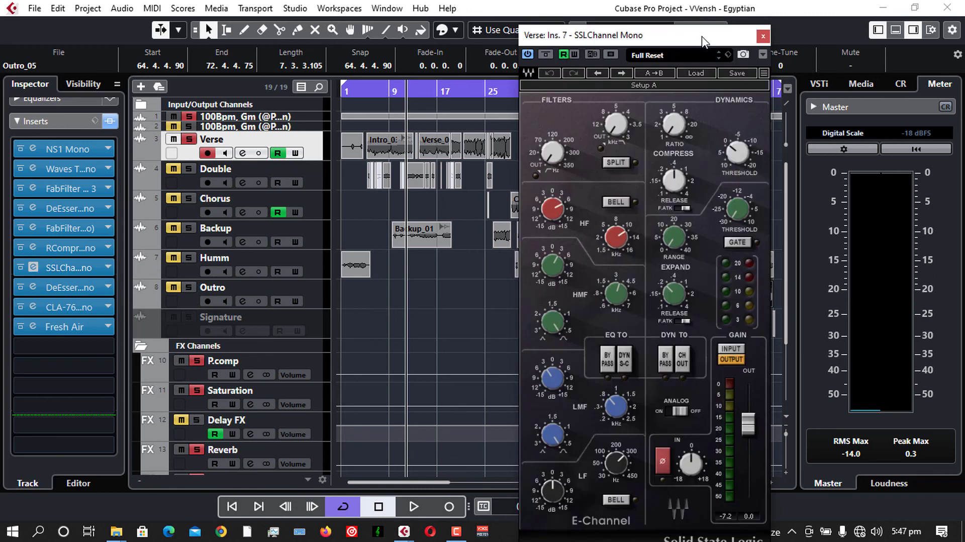
pyautogui.click(761, 36)
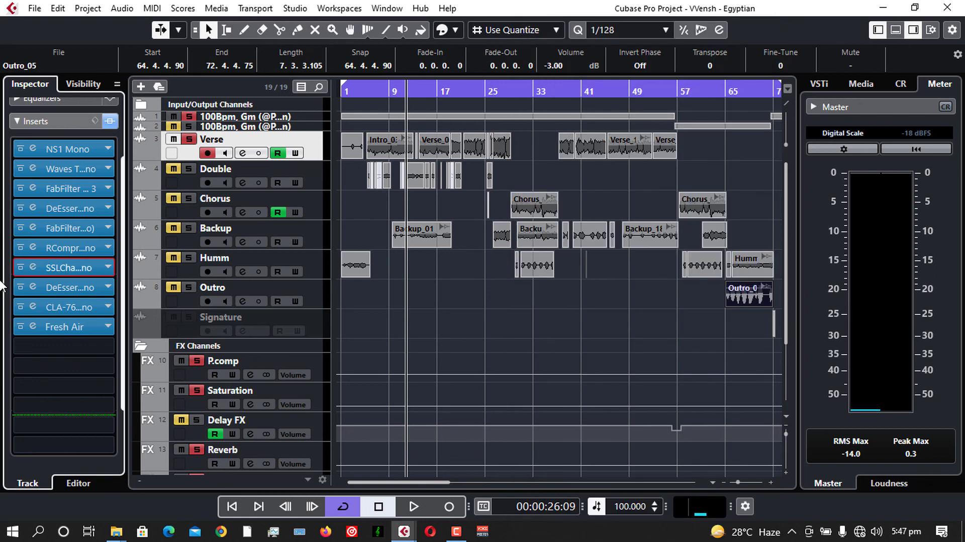
pyautogui.doubleClick(33, 328)
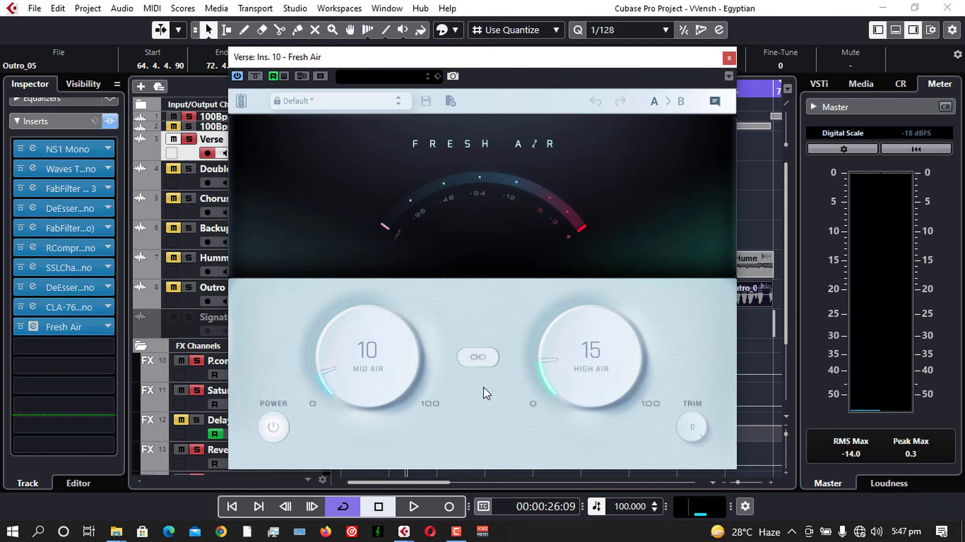
pyautogui.click(728, 59)
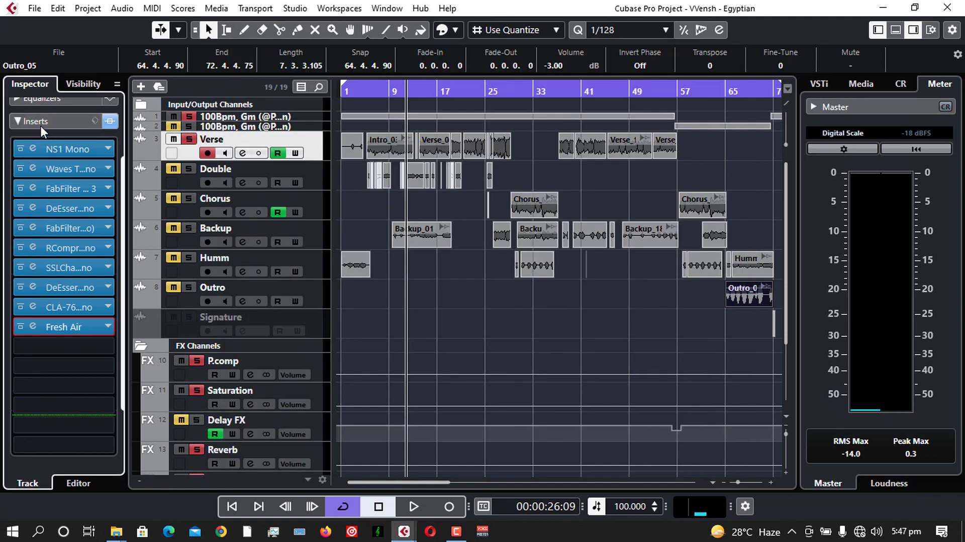
# Switch from the Verse track to the Double track's insert chain and examine its FabFilter Pro-Q 3 curve in slot 3
pyautogui.click(40, 124)
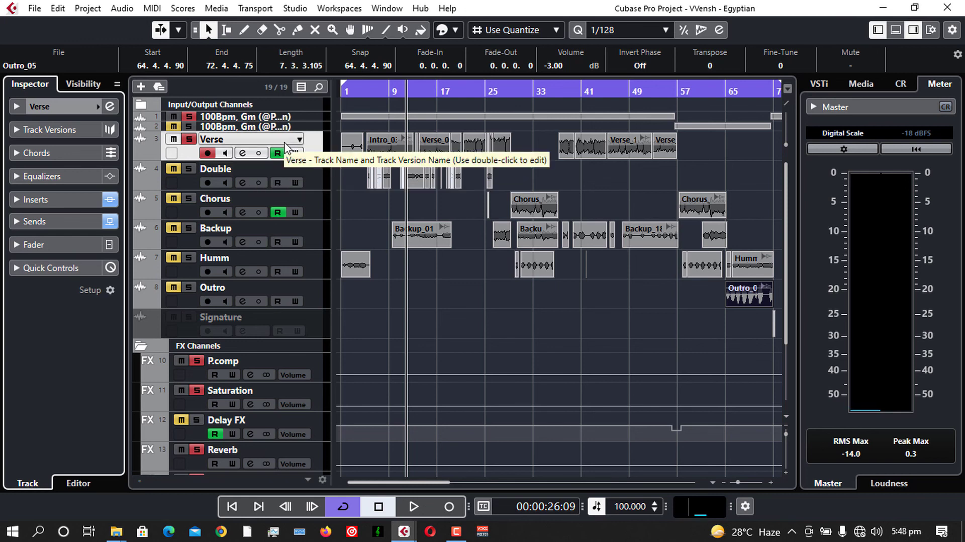
pyautogui.click(40, 198)
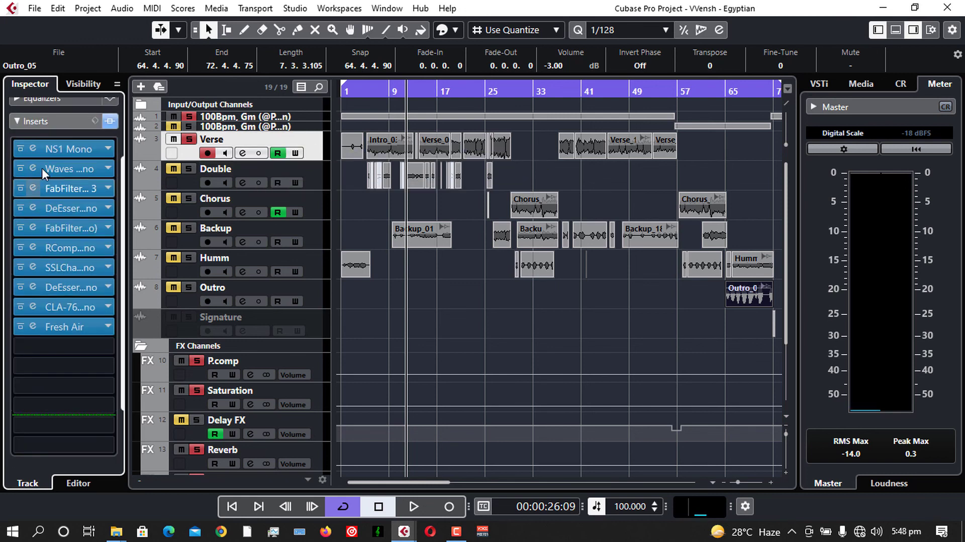
pyautogui.click(47, 121)
pyautogui.click(316, 173)
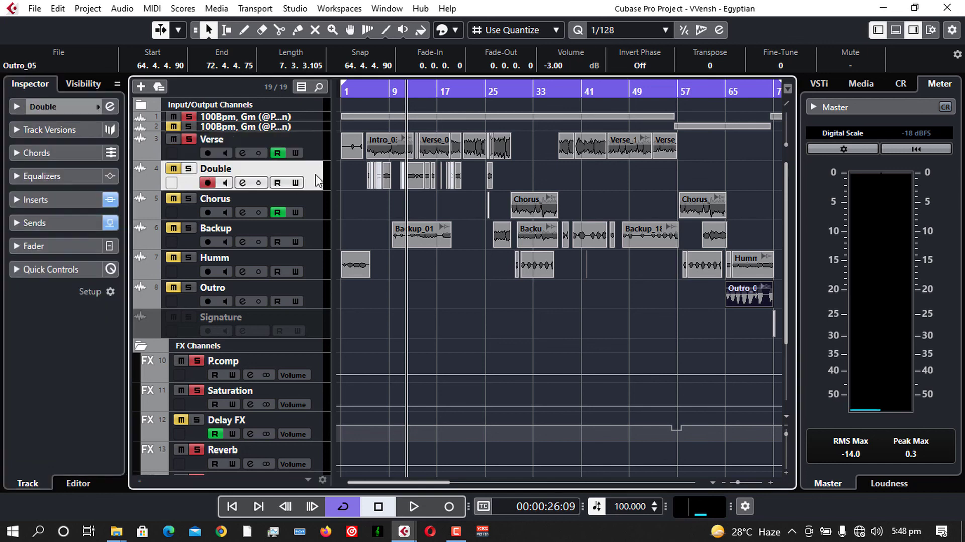
pyautogui.click(44, 198)
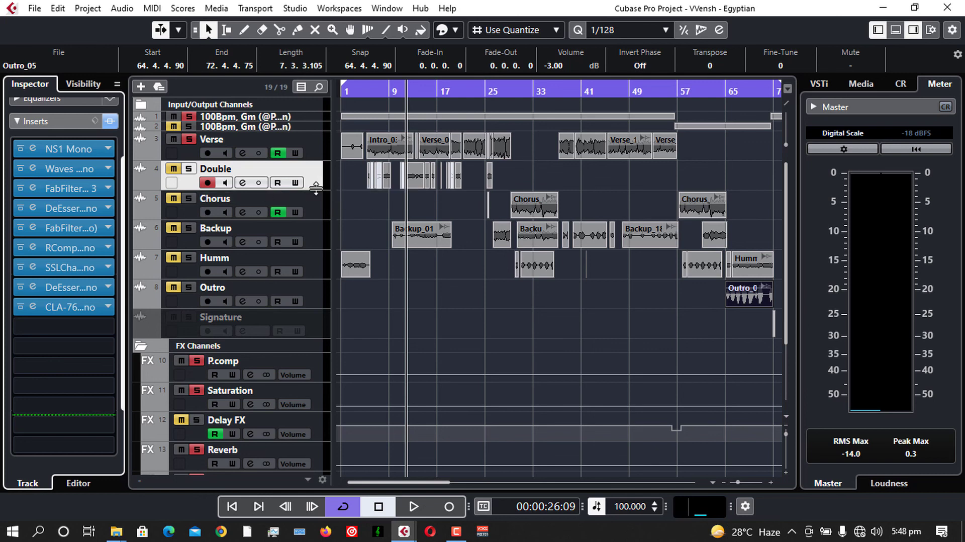
pyautogui.click(31, 188)
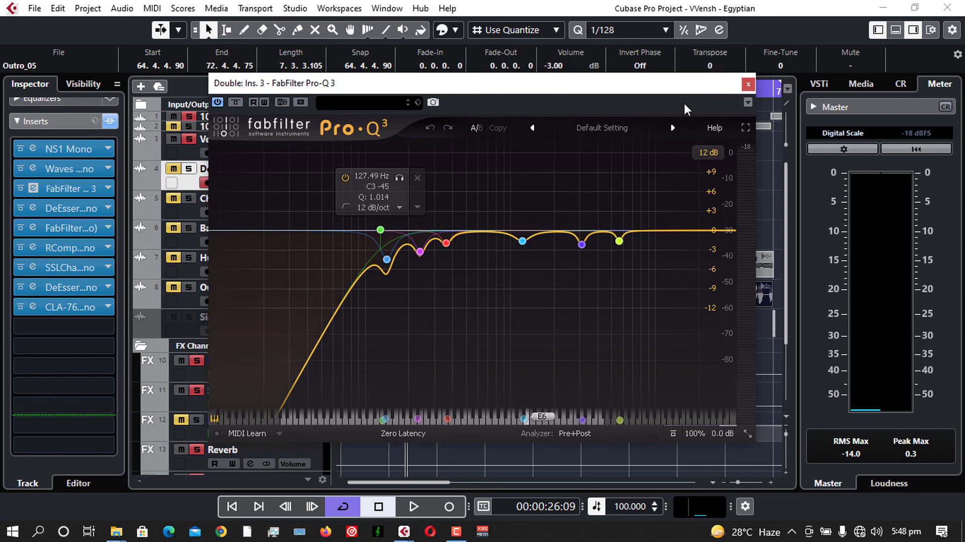
pyautogui.click(748, 84)
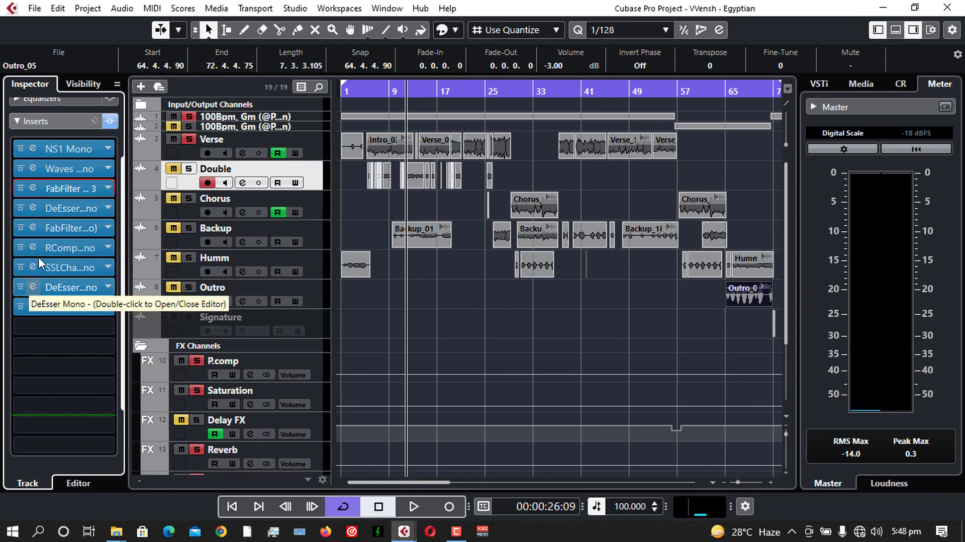
# Show the Backup track's insert chain and examine the equalizer curve of its FabFilter Pro-Q 3 in slot 3
pyautogui.click(52, 124)
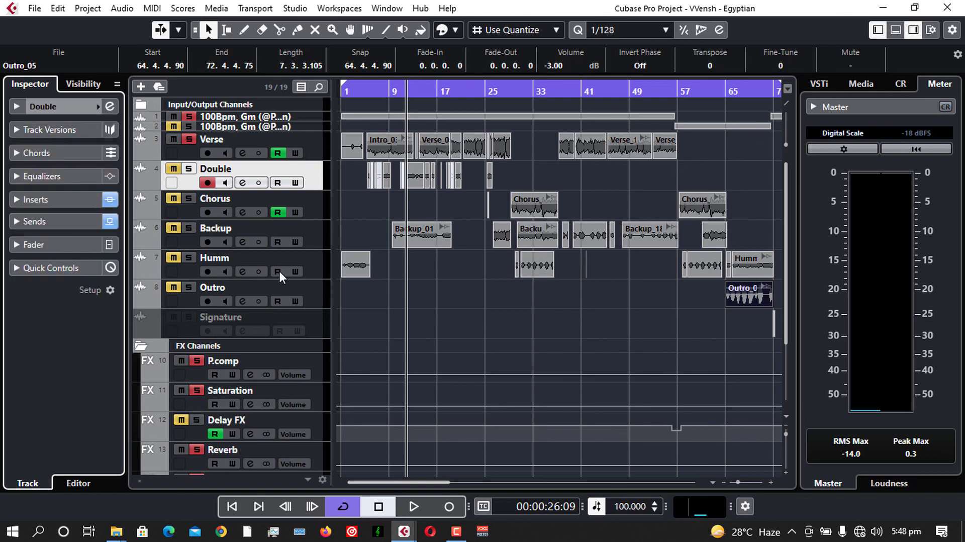
pyautogui.click(313, 229)
pyautogui.click(34, 201)
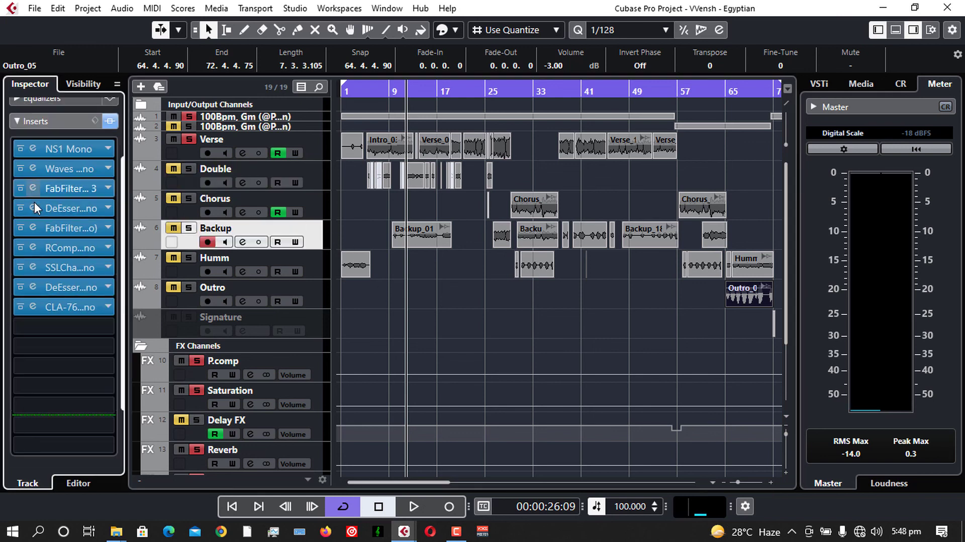
pyautogui.click(31, 189)
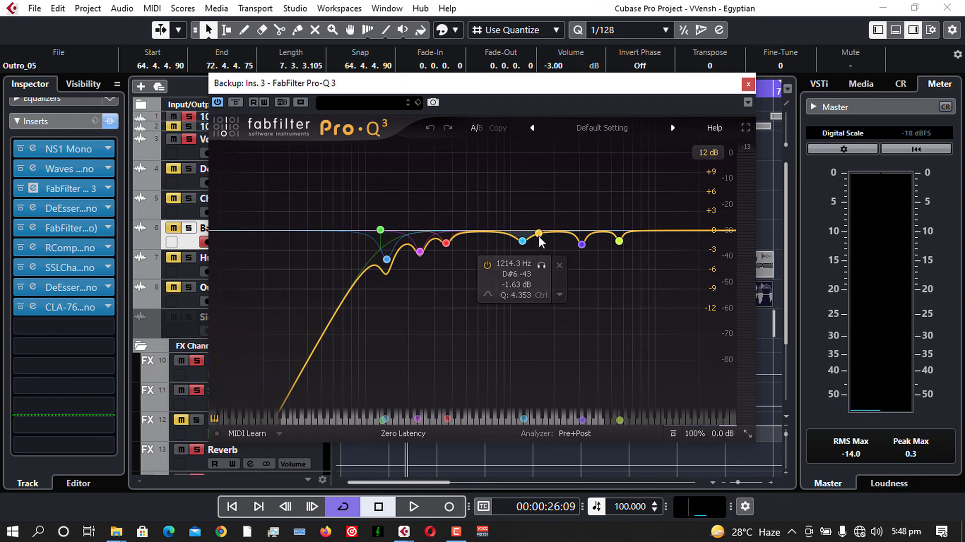
pyautogui.click(747, 86)
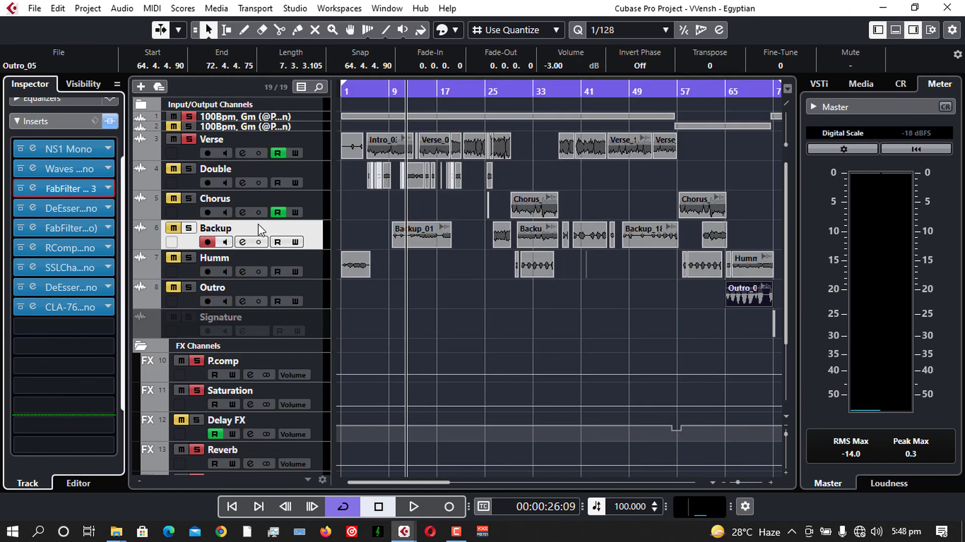
# Examine the Backup track's SSLChannel Mono in insert slot 7 and RCompressor Mono in slot 6, closing each plug-in after viewing
pyautogui.click(32, 266)
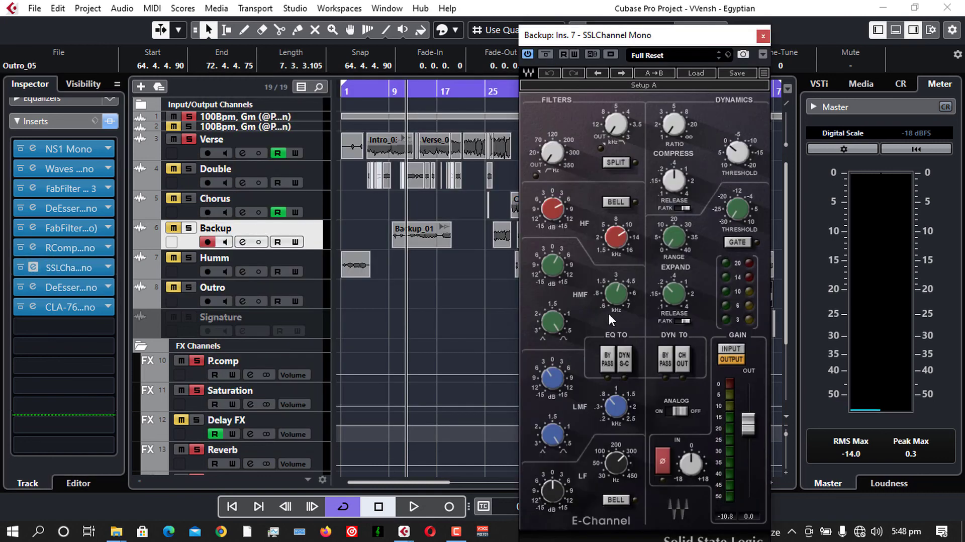
pyautogui.click(763, 36)
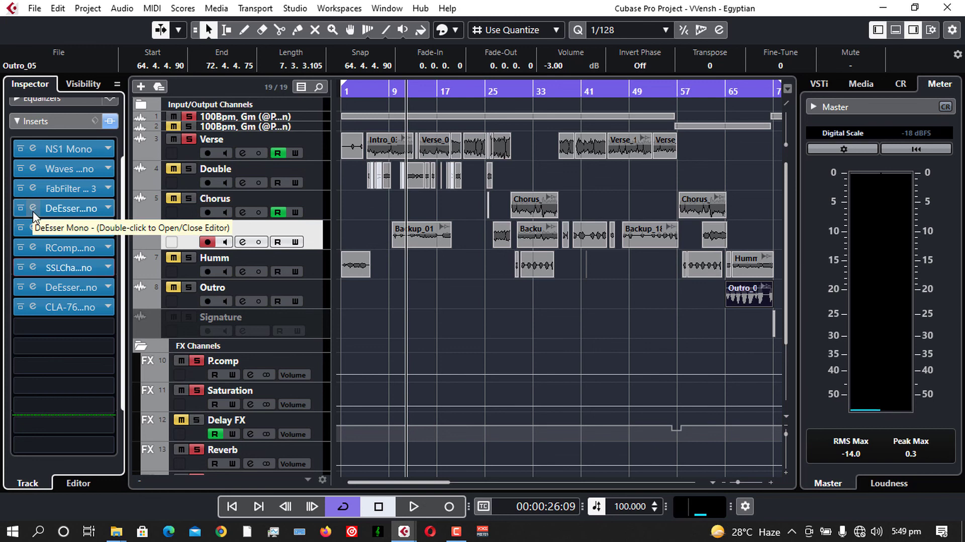
pyautogui.doubleClick(30, 248)
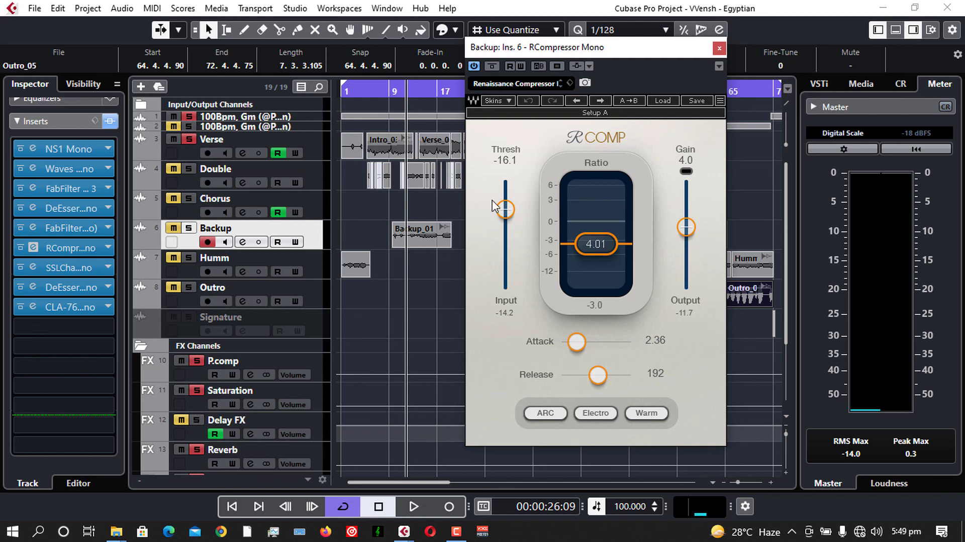
pyautogui.click(719, 47)
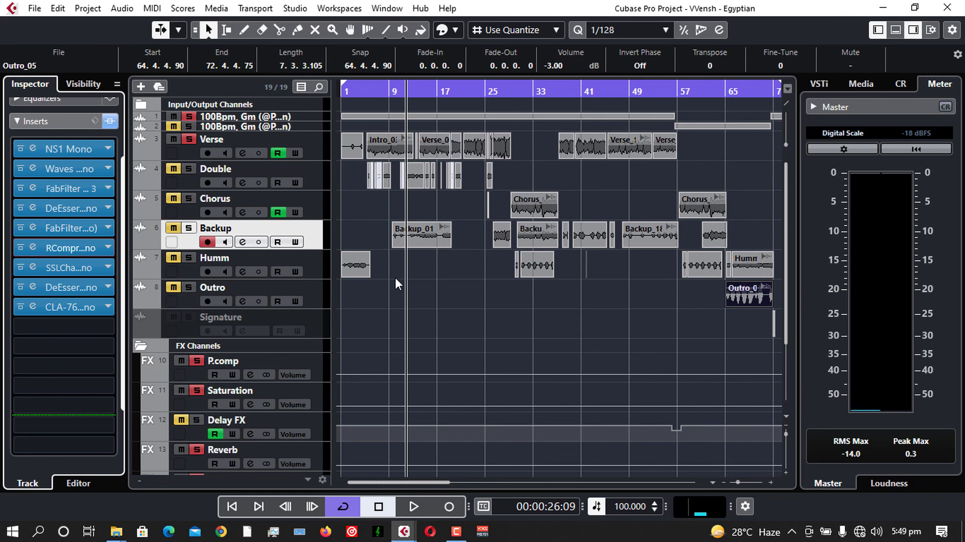
# Collapse the Backup track's insert list and look over the FX channels from P.comp to Highend
pyautogui.click(60, 123)
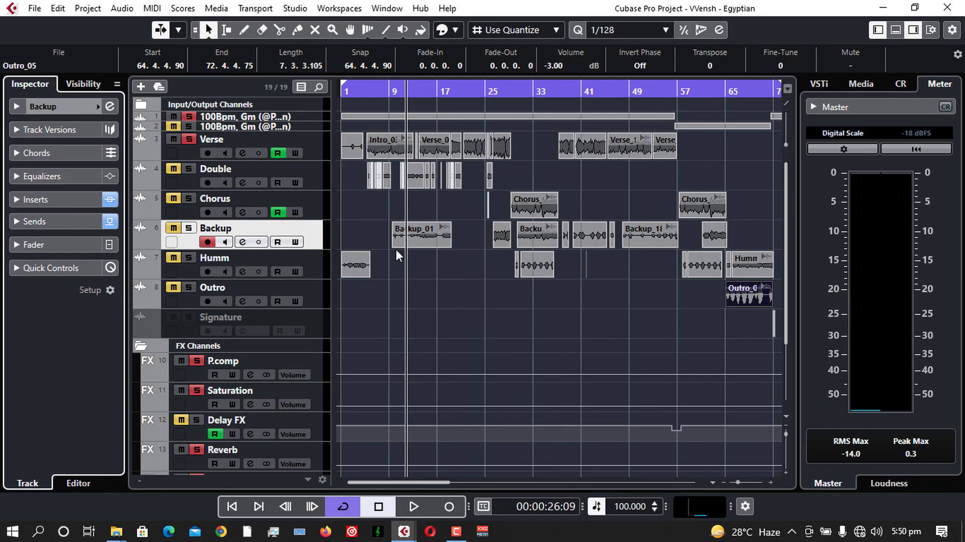
pyautogui.scroll(-3, 390, 330)
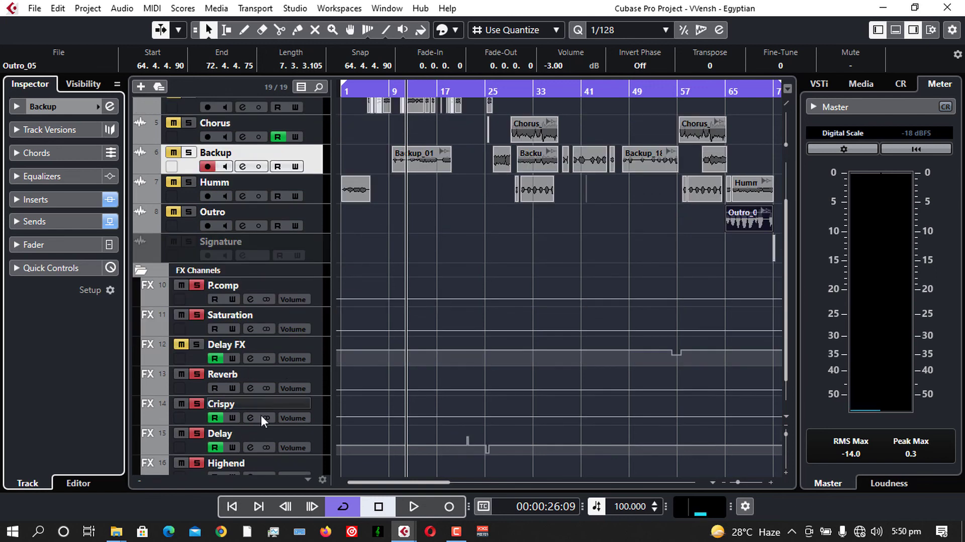
pyautogui.scroll(-2, 366, 256)
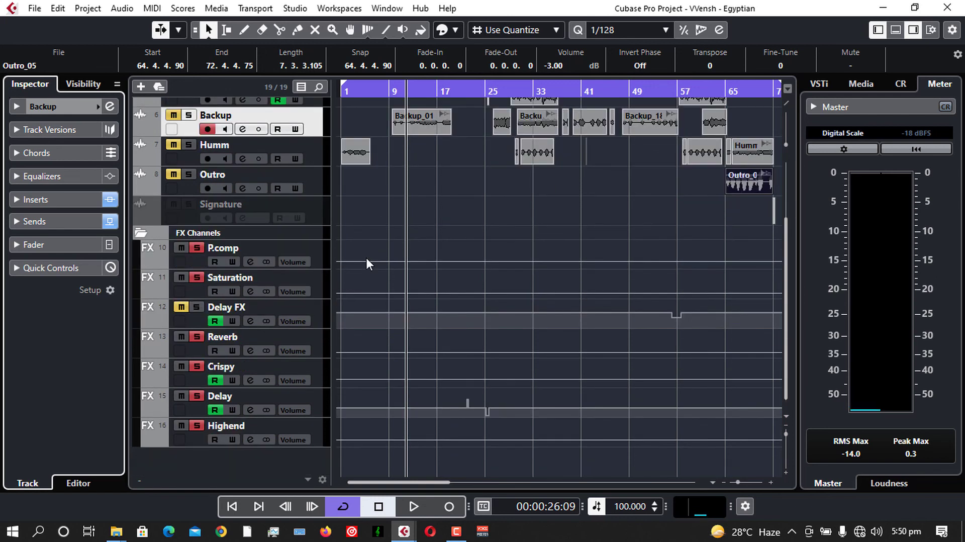
pyautogui.scroll(3, 366, 256)
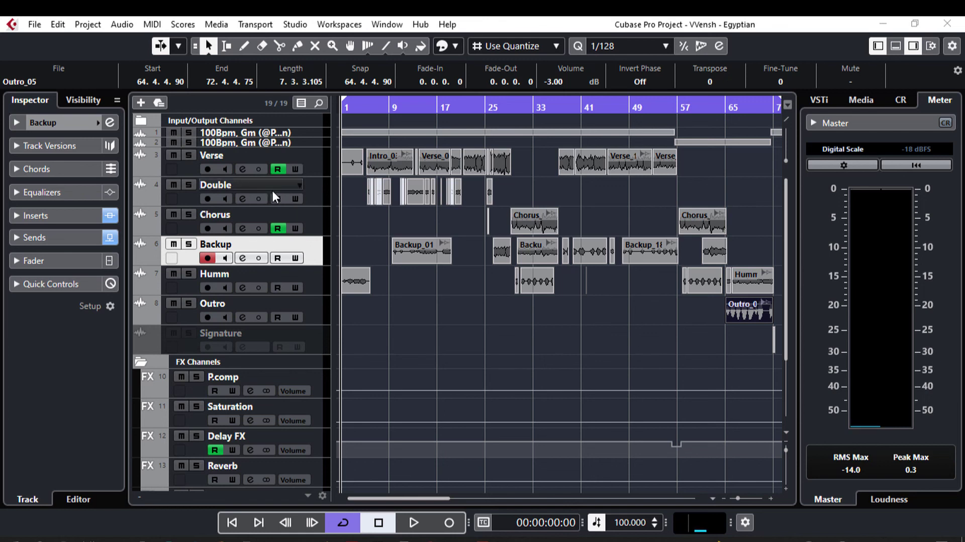
# Select the Double track in place of the Backup track
pyautogui.click(318, 188)
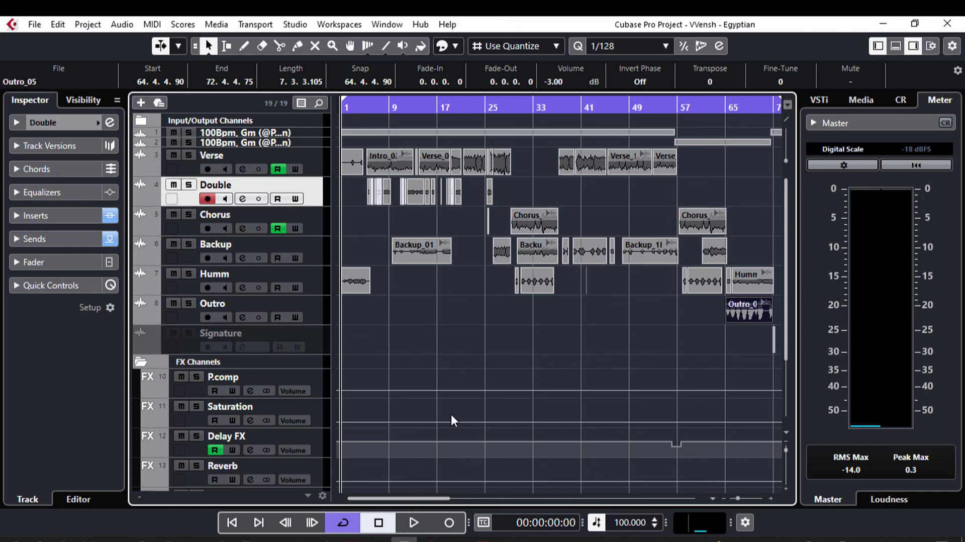
pyautogui.click(460, 539)
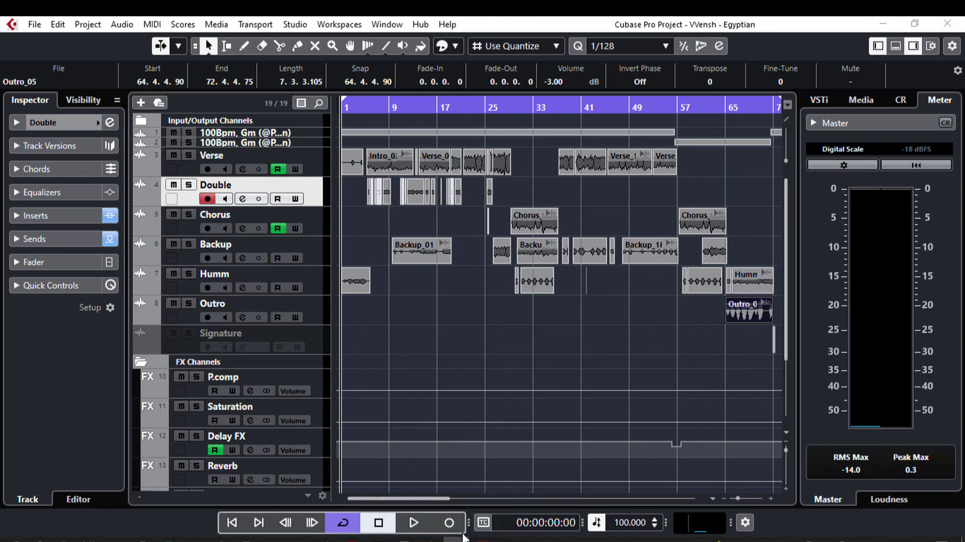